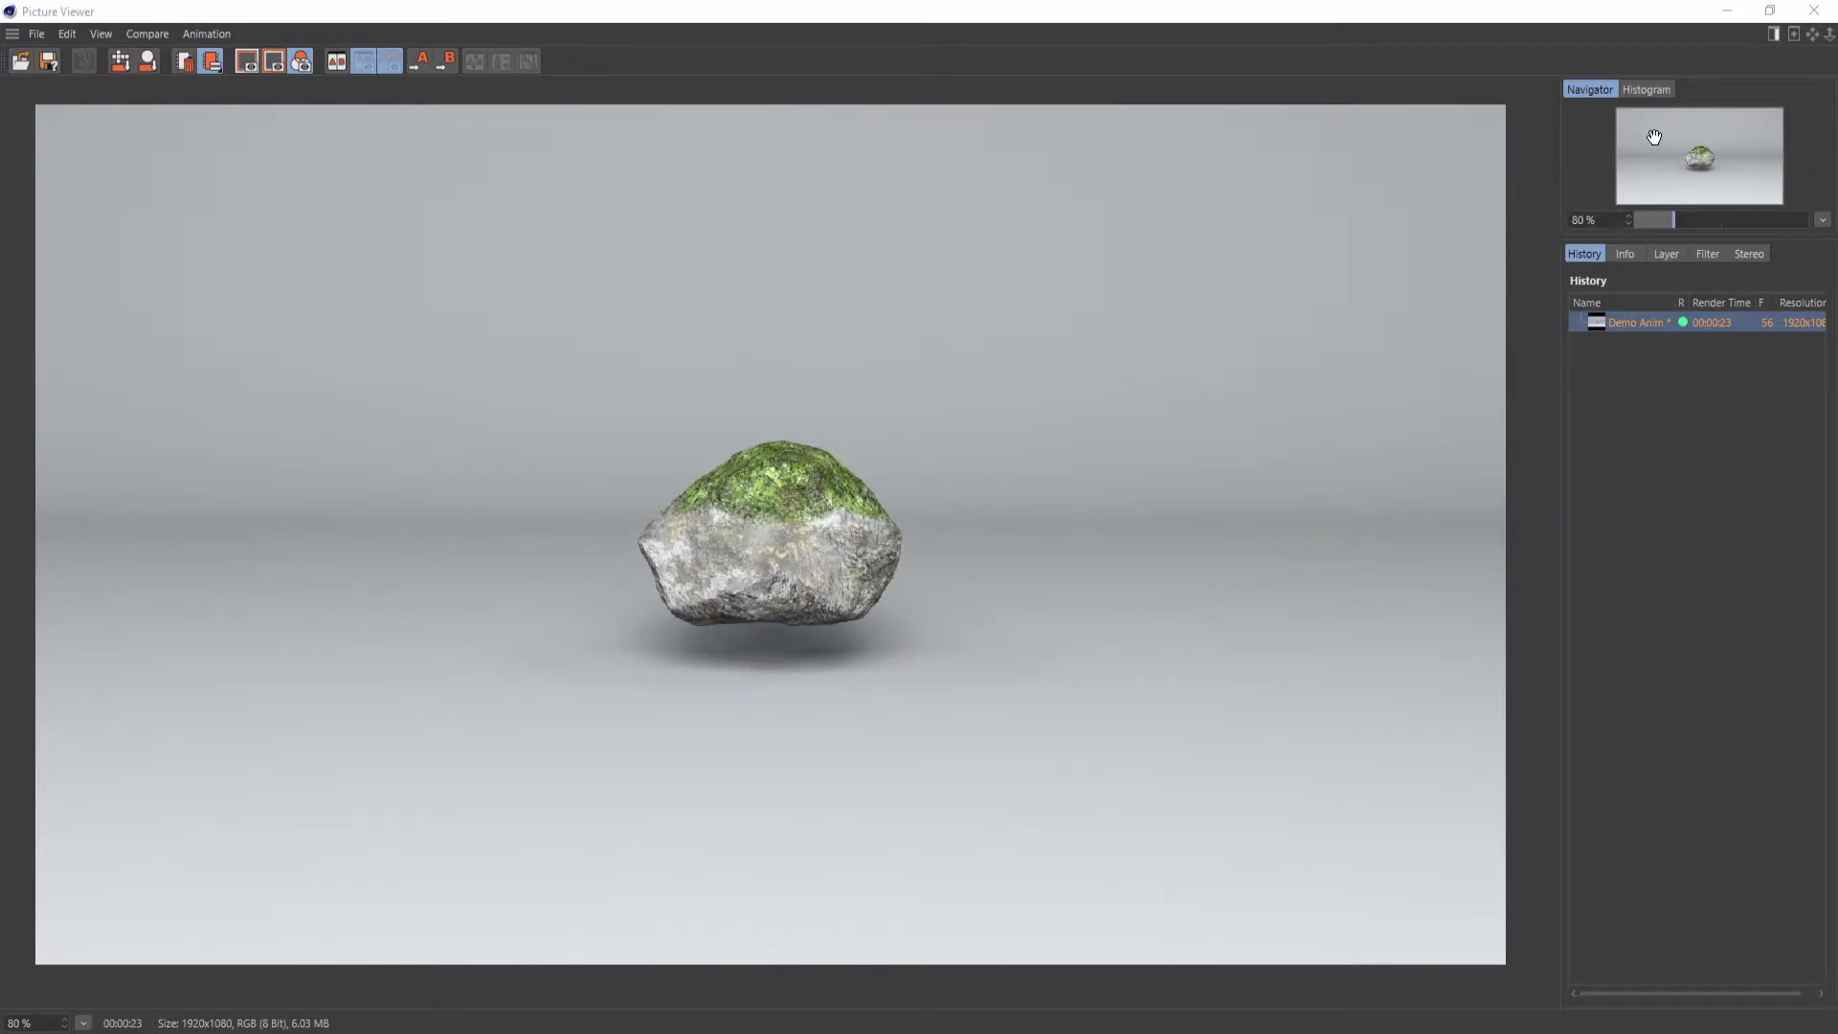
- Minimize the rendered preview and leave the RS Camera to view the rock through the default camera
{"action": "left_click", "coordinate": [1738, 19]}
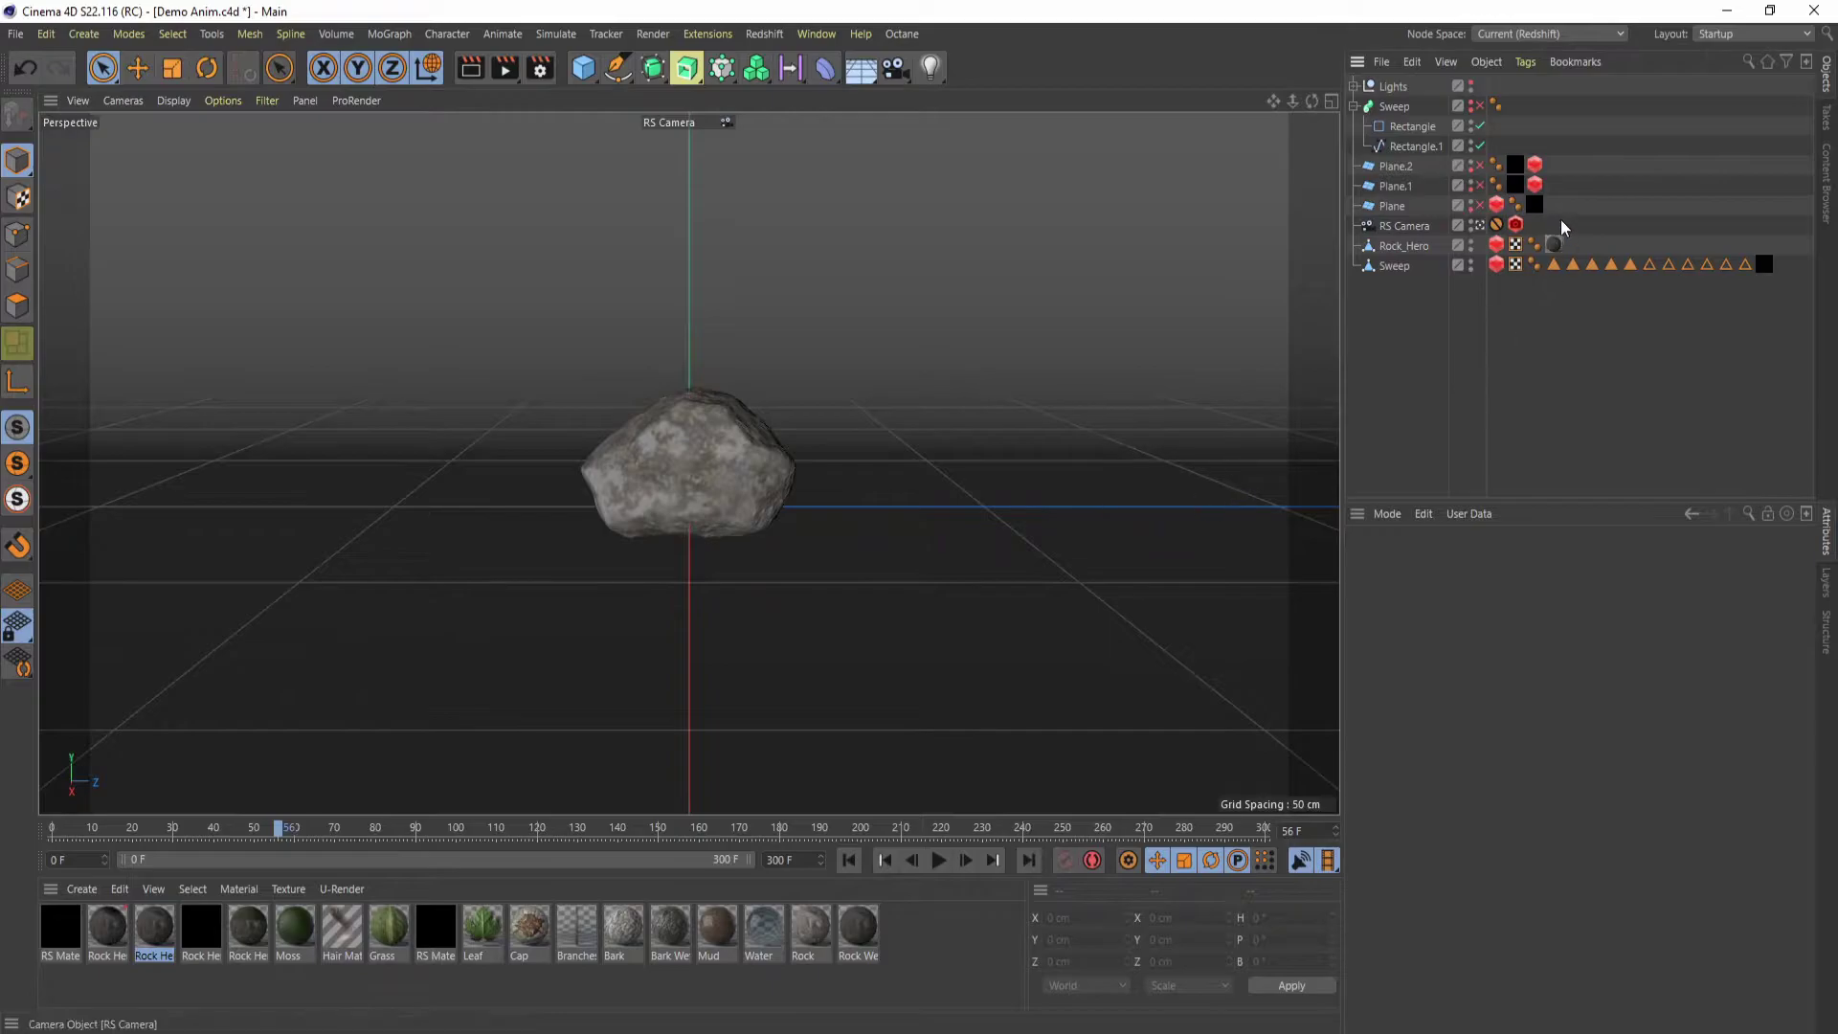
{"action": "left_click", "coordinate": [1481, 225]}
{"action": "scroll", "coordinate": [921, 519], "scroll_direction": "down", "scroll_amount": 3}
{"action": "left_click_drag", "start_coordinate": [916, 510], "coordinate": [738, 550], "text": "alt"}
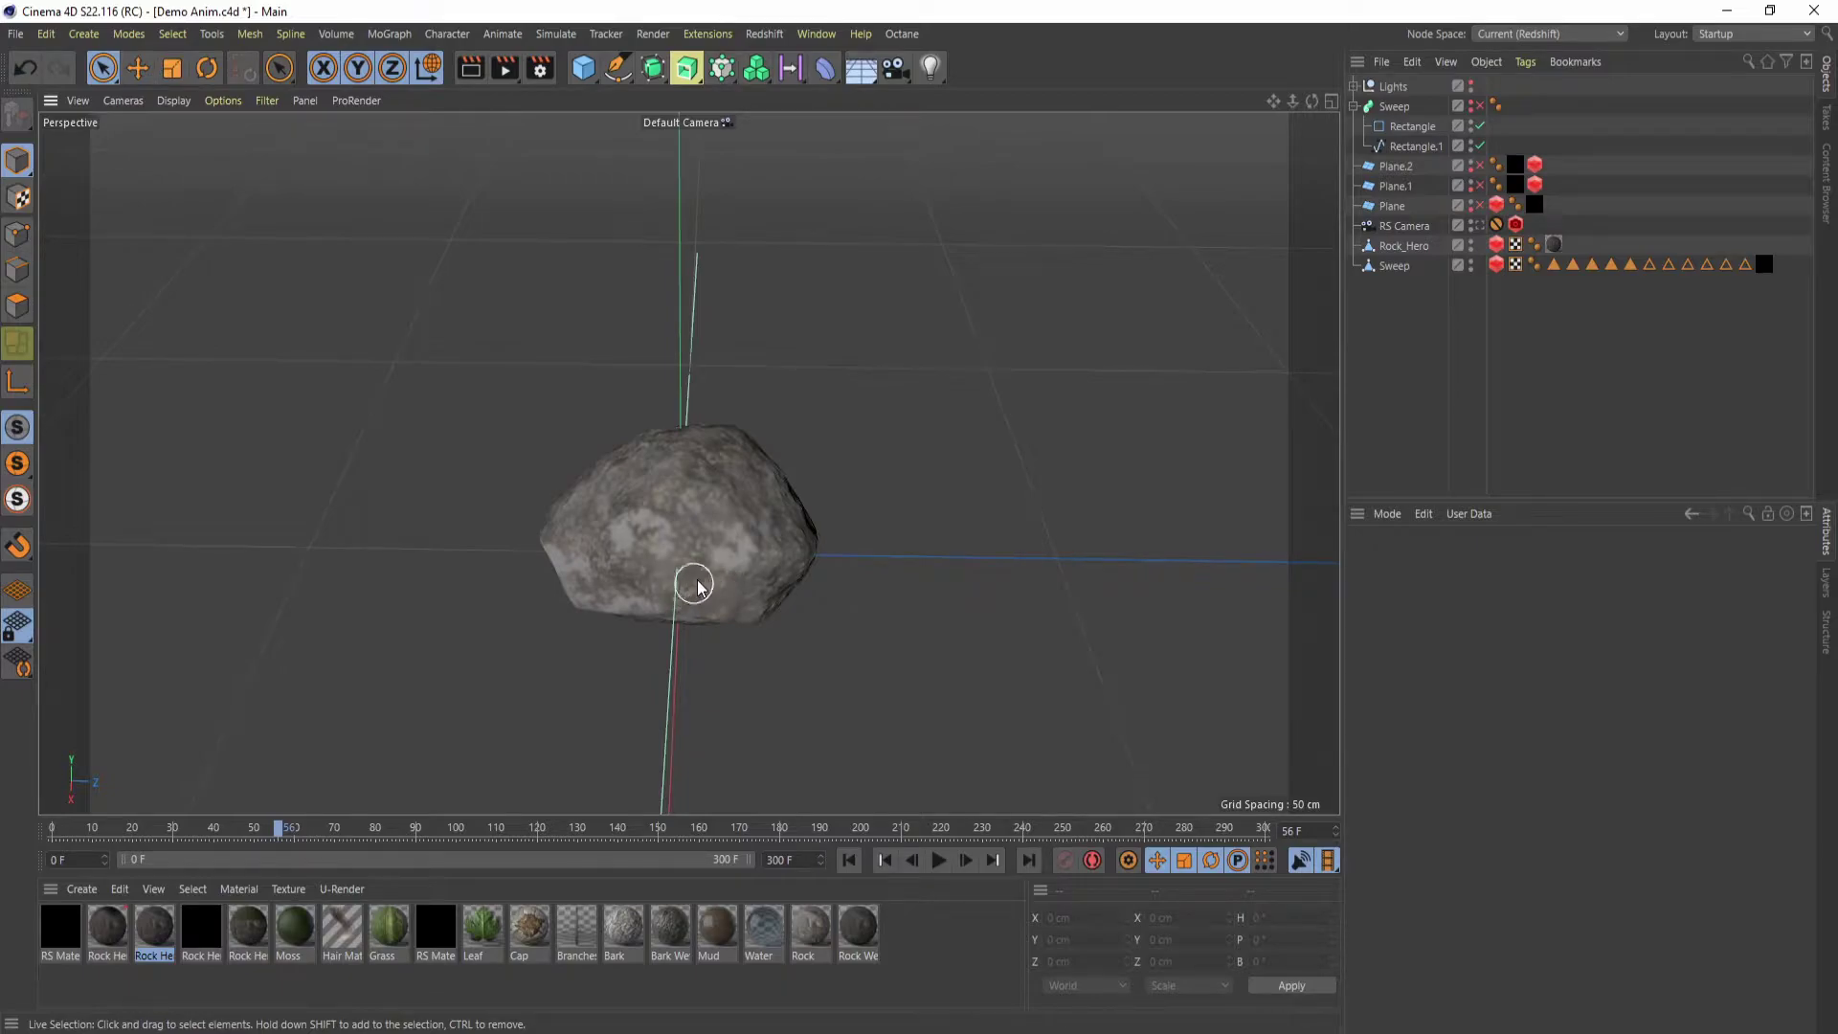
- Add a Vertex Color tag to the Rock_Hero object
{"action": "left_click", "coordinate": [1400, 252]}
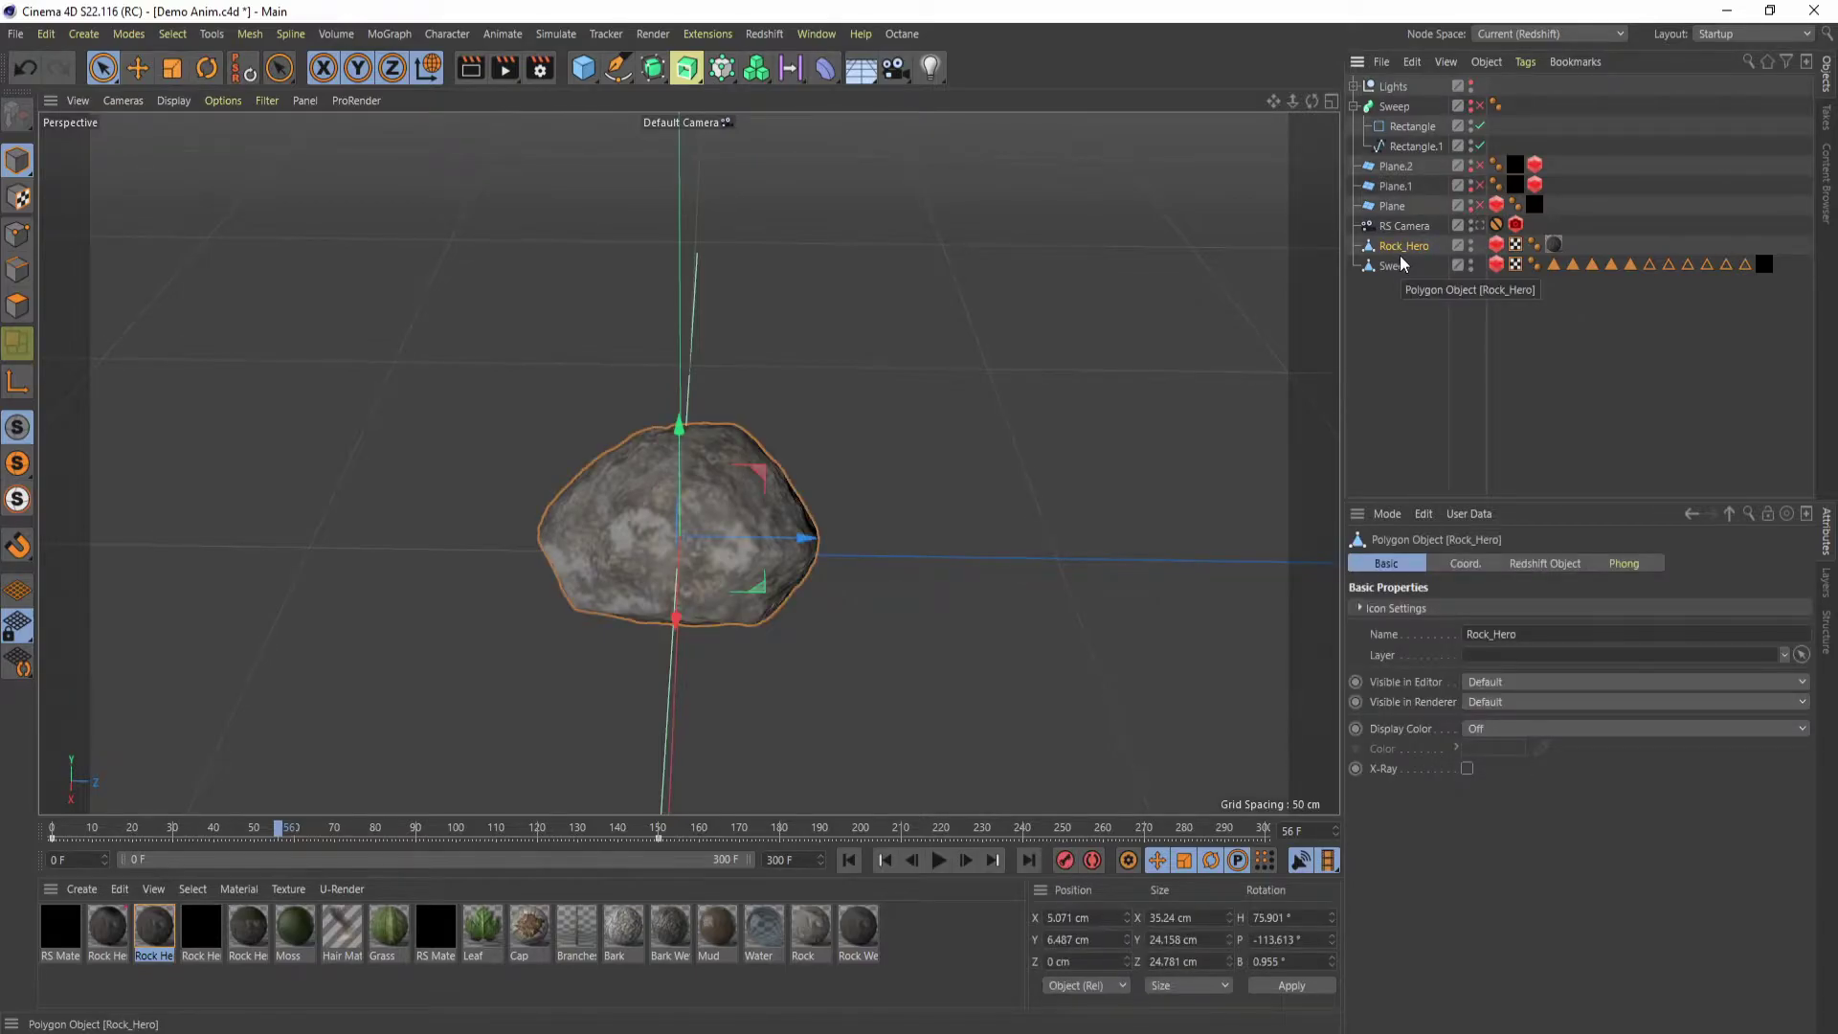
{"action": "right_click", "coordinate": [1422, 250]}
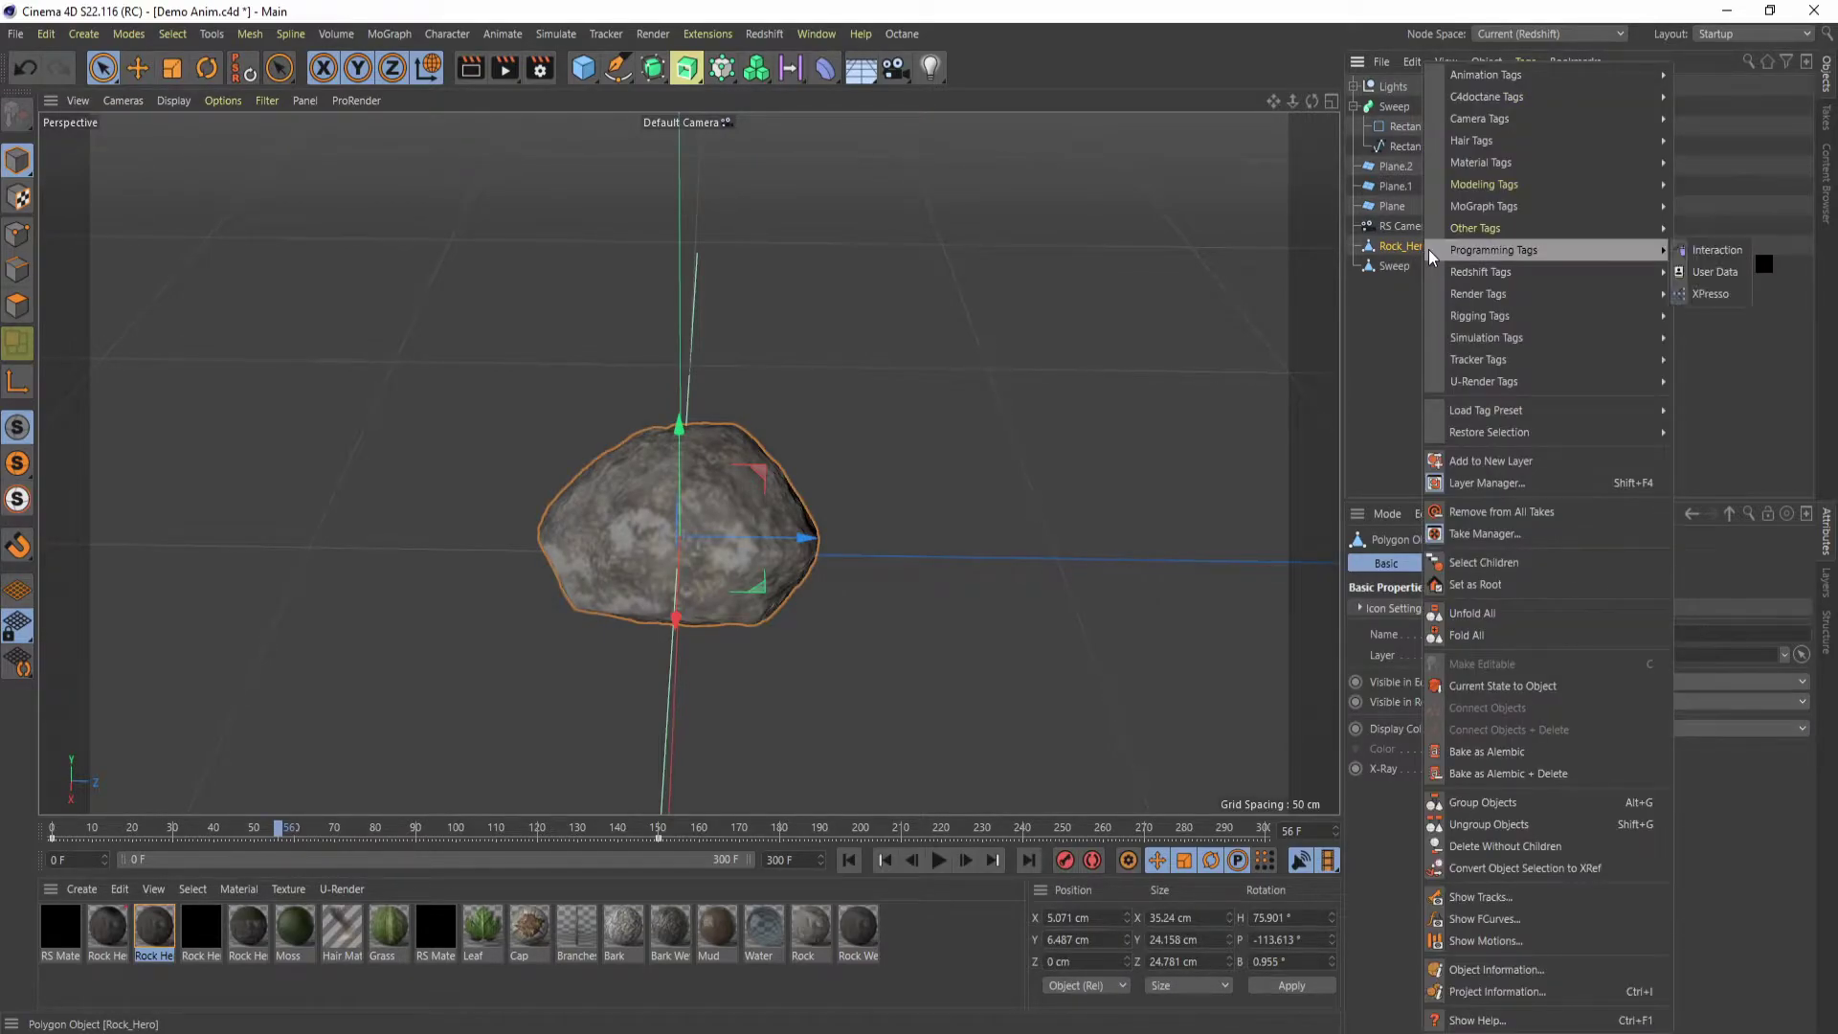
{"action": "mouse_move", "coordinate": [1457, 233]}
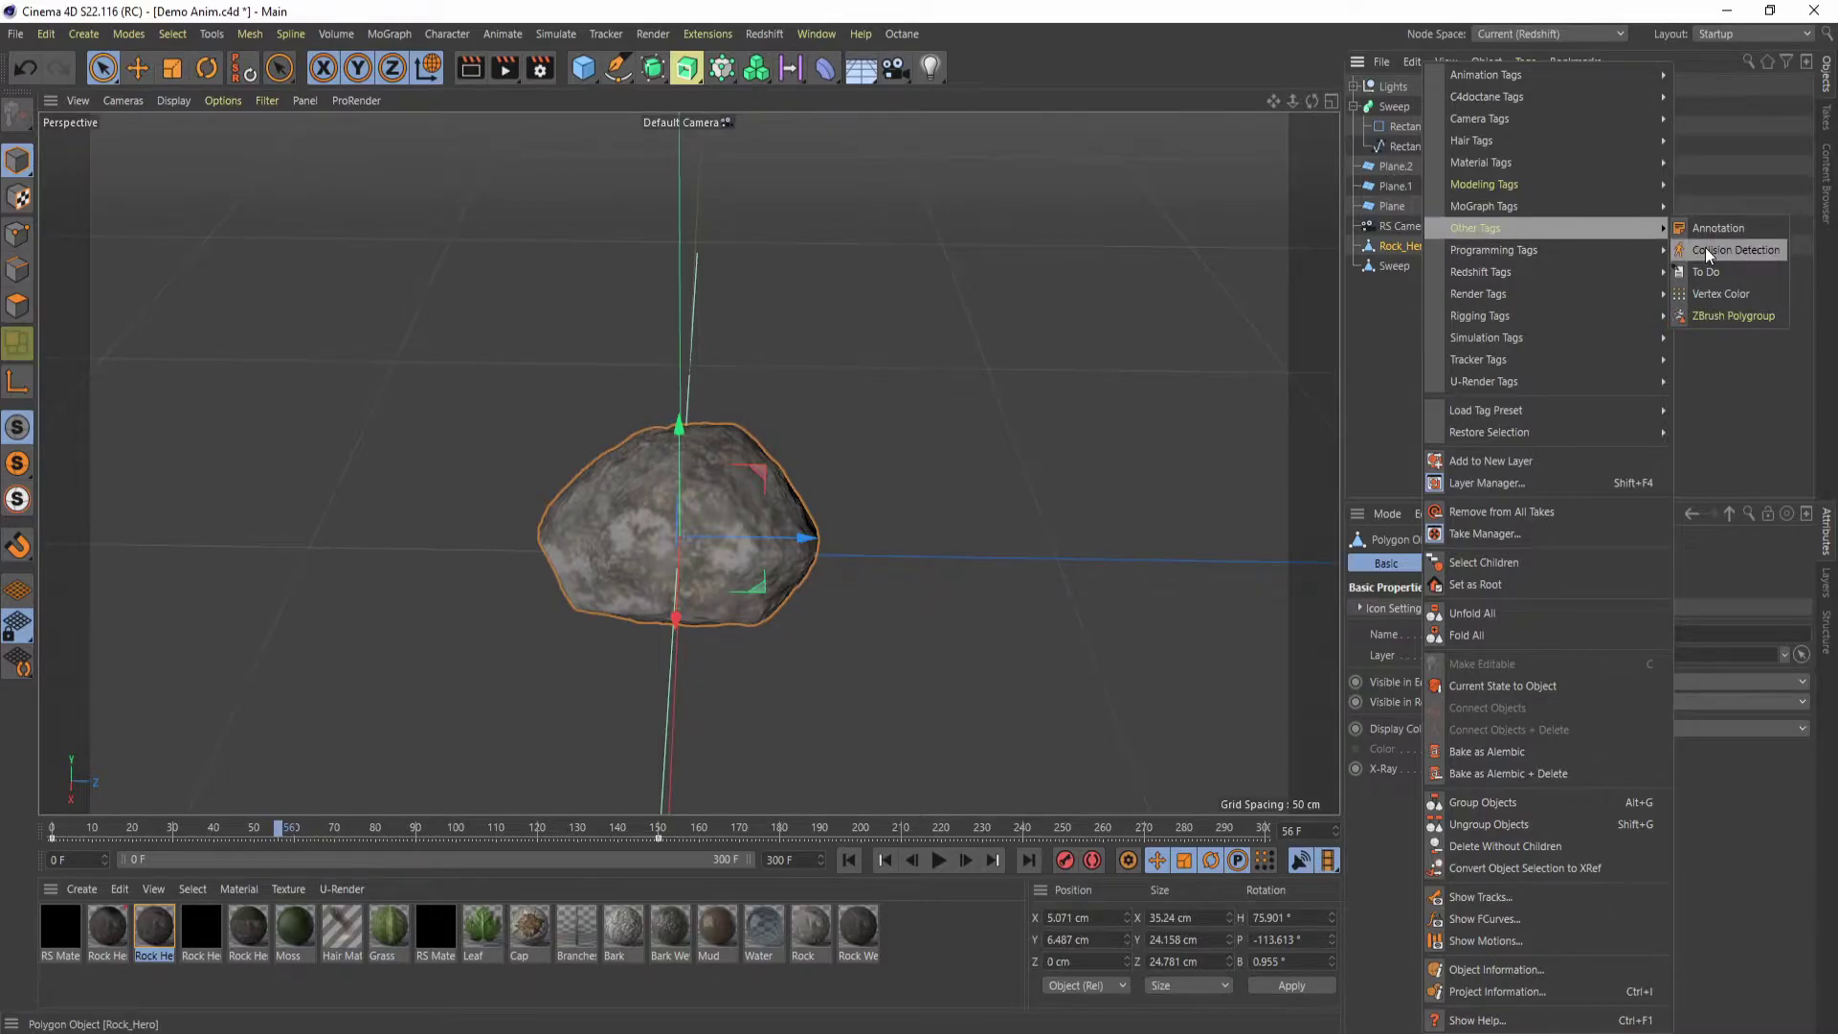
{"action": "left_click", "coordinate": [1724, 296]}
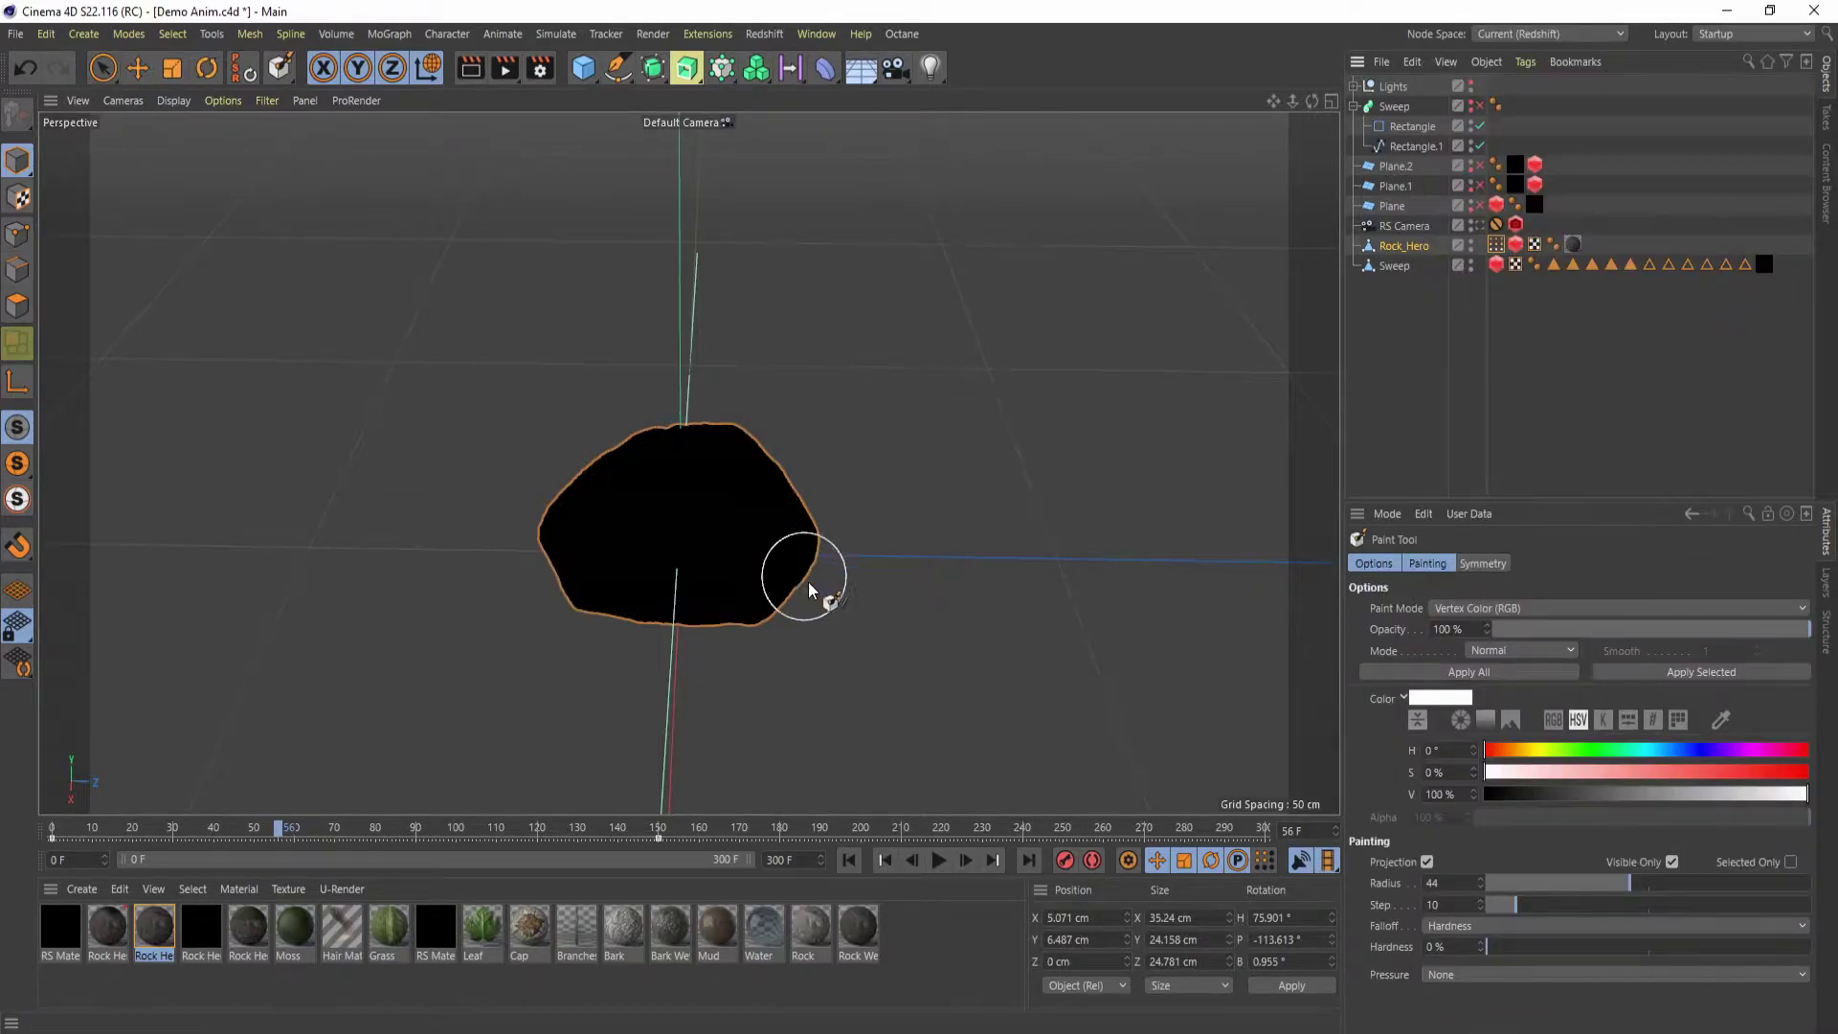
- Reduce the Paint Tool's brush radius to 31 for painting the rock's vertex colors
{"action": "left_click_drag", "start_coordinate": [834, 625], "coordinate": [797, 589], "text": "alt"}
{"action": "right_click_drag", "start_coordinate": [796, 589], "coordinate": [874, 568], "text": "alt"}
{"action": "middle_click_drag", "start_coordinate": [750, 518], "coordinate": [955, 535], "text": "alt"}
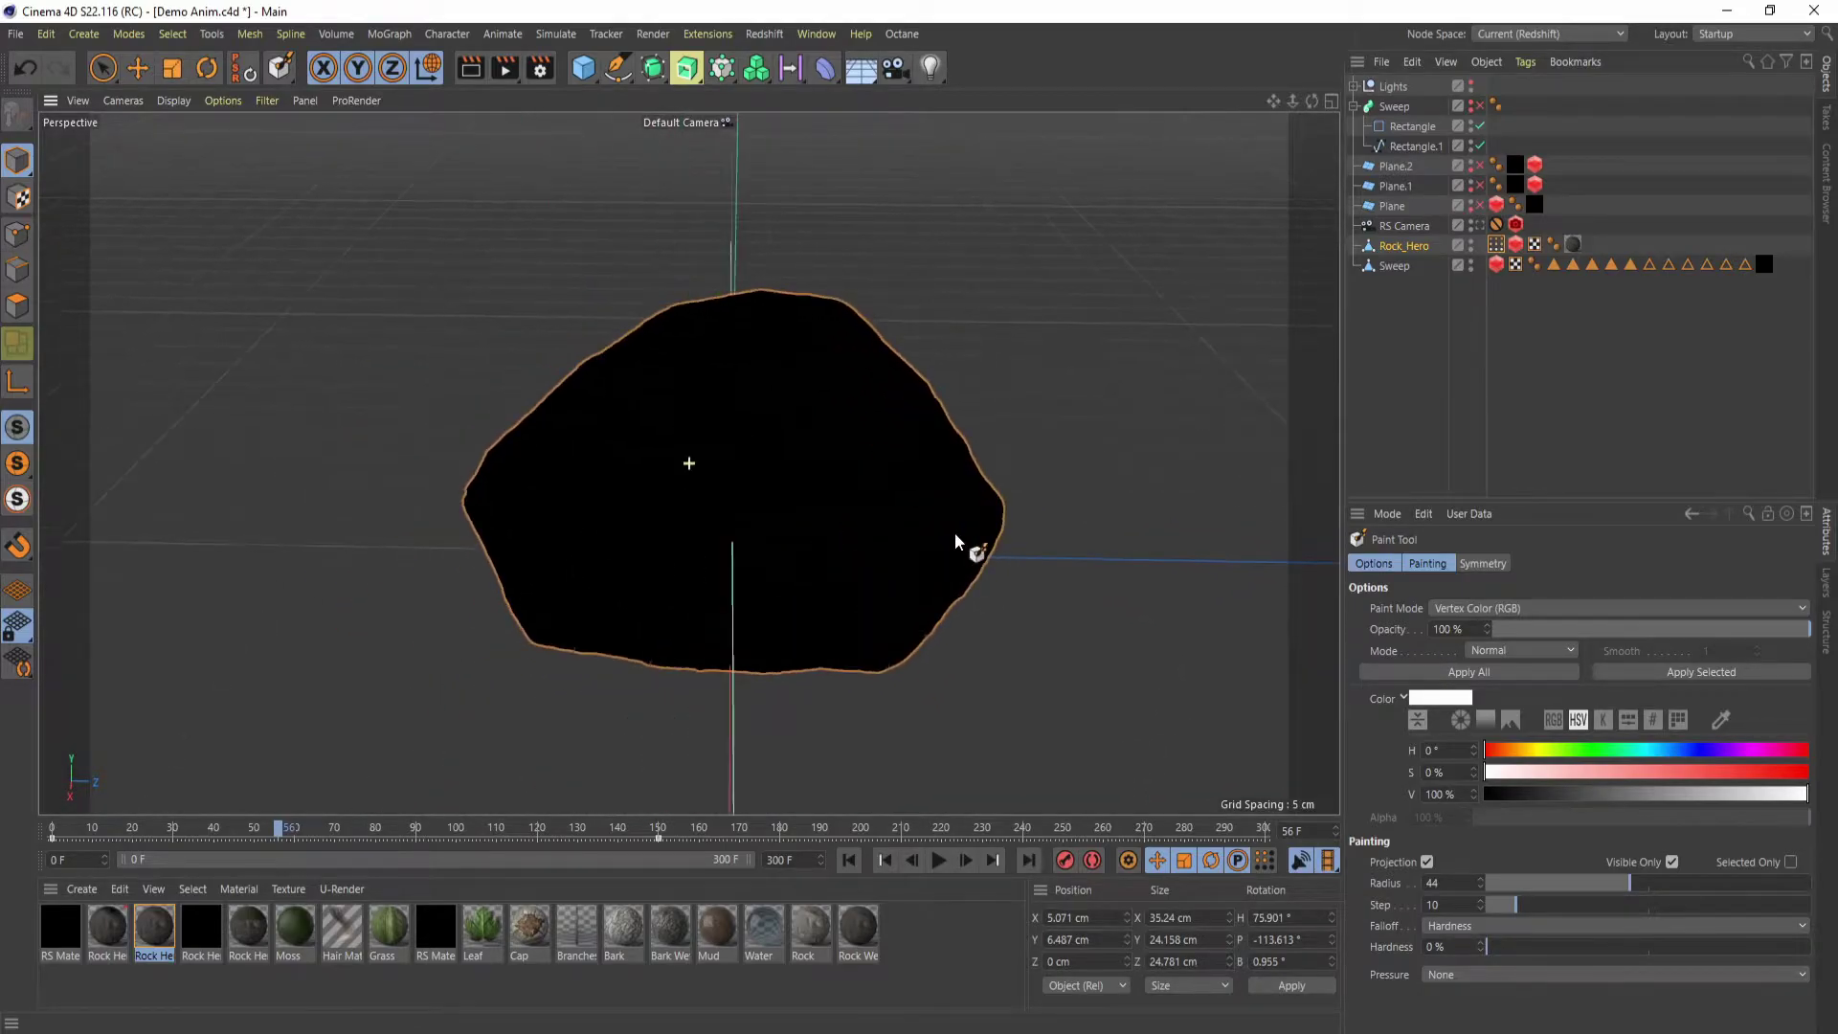
{"action": "mouse_move", "coordinate": [915, 517]}
{"action": "left_mouse_down", "text": "alt"}
{"action": "mouse_move", "coordinate": [924, 545]}
{"action": "mouse_move", "coordinate": [923, 467]}
{"action": "left_mouse_up", "text": "alt"}
{"action": "right_click_drag", "start_coordinate": [921, 466], "coordinate": [845, 467], "text": "alt"}
{"action": "middle_click_drag", "start_coordinate": [844, 467], "coordinate": [864, 506], "text": "alt"}
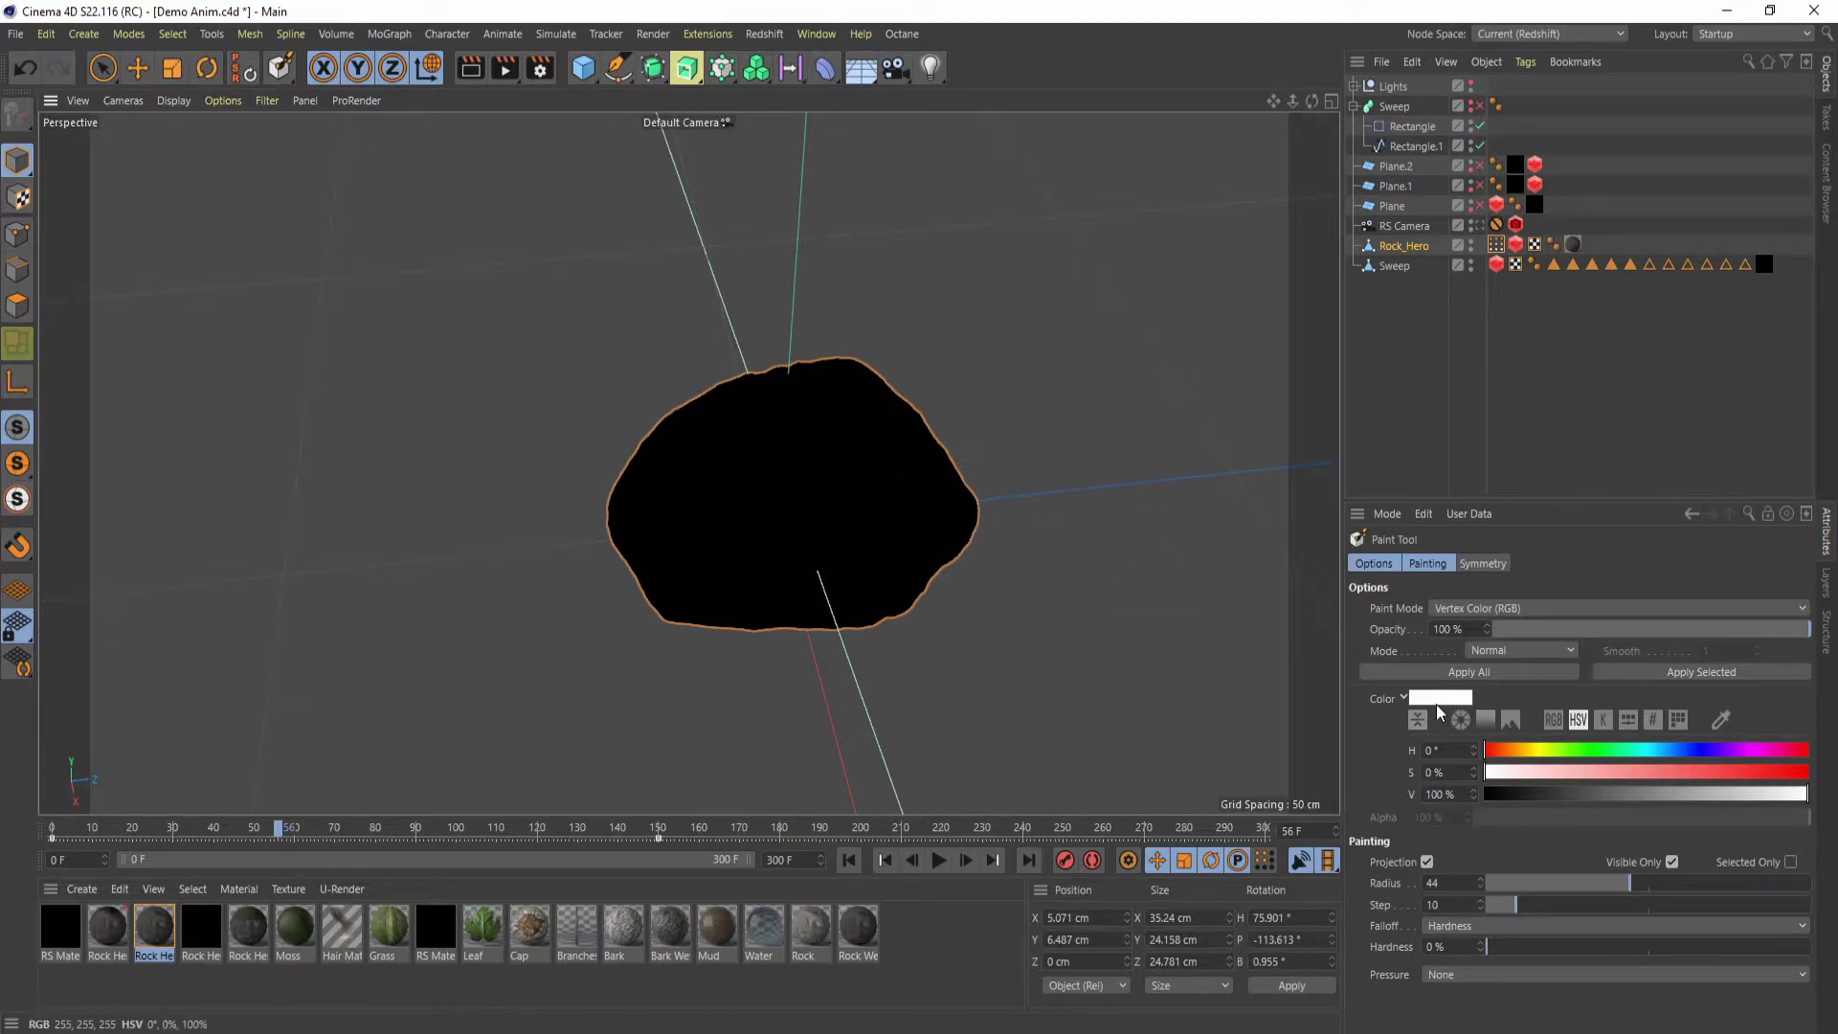
{"action": "mouse_move", "coordinate": [871, 434]}
{"action": "left_mouse_down", "text": "alt"}
{"action": "mouse_move", "coordinate": [899, 496]}
{"action": "mouse_move", "coordinate": [846, 531]}
{"action": "mouse_move", "coordinate": [875, 538]}
{"action": "left_mouse_up", "text": "alt"}
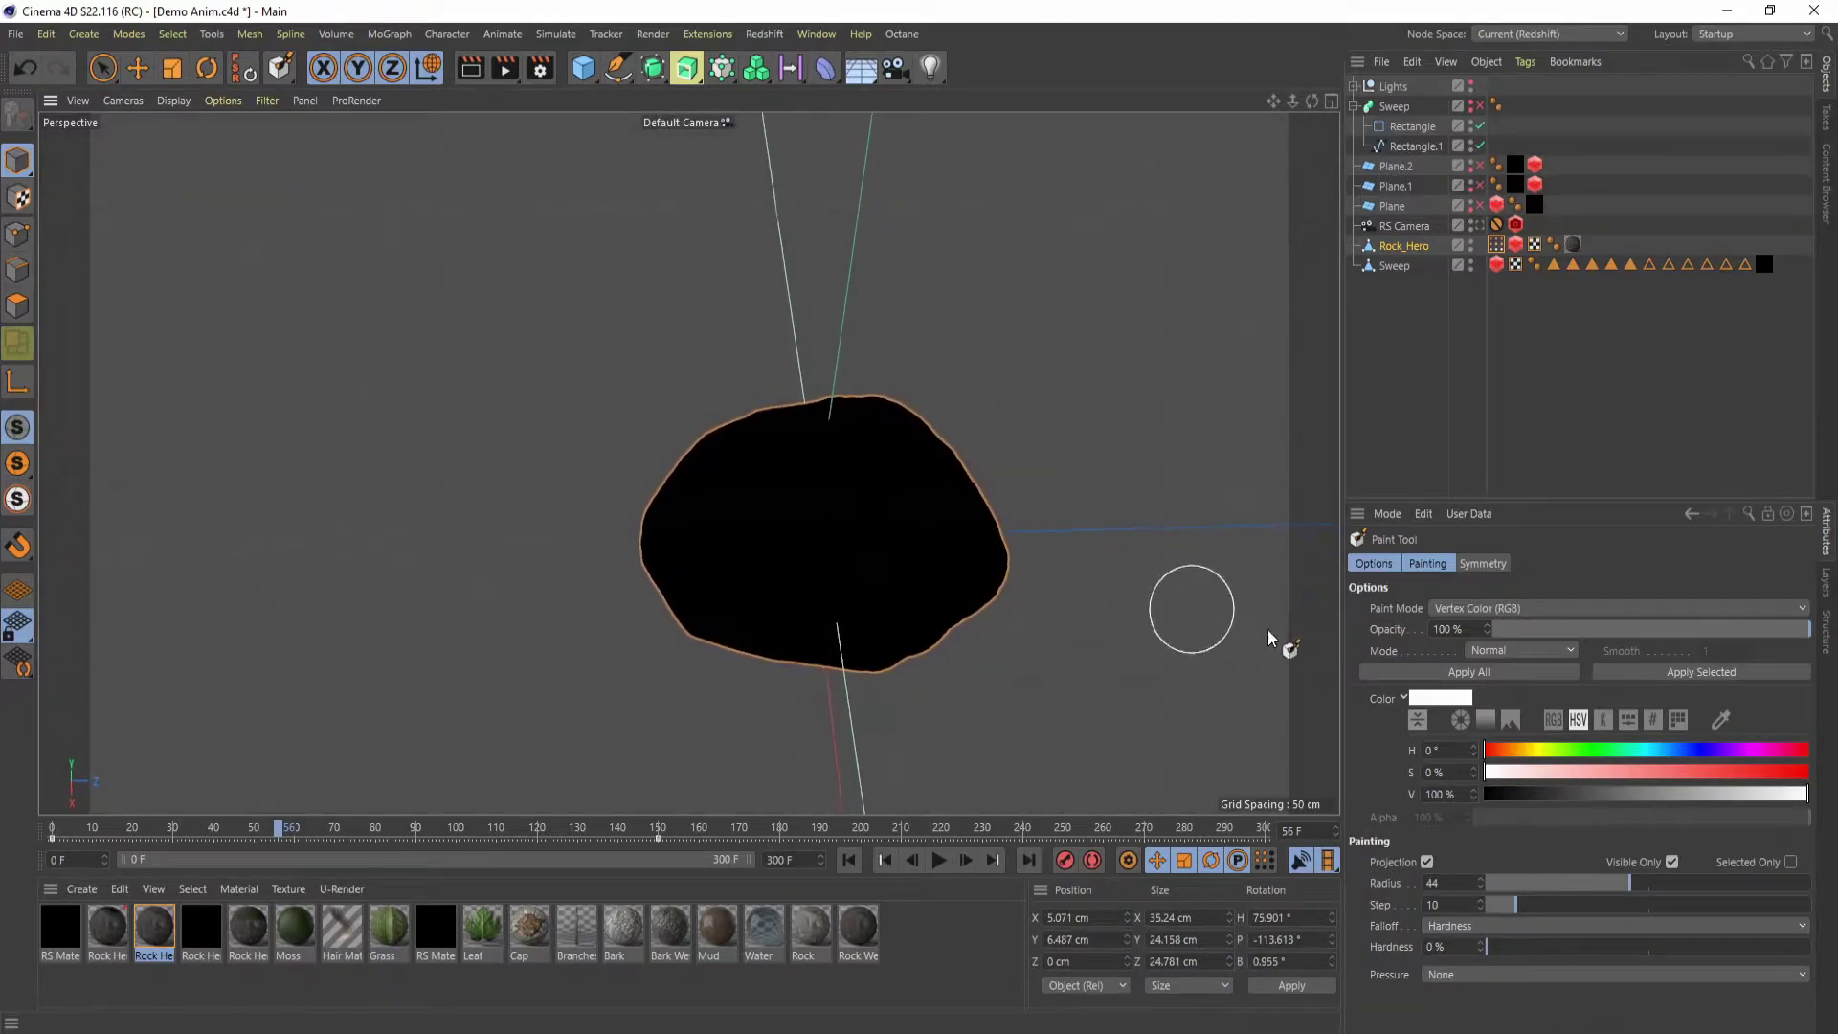
{"action": "left_click_drag", "start_coordinate": [1505, 875], "coordinate": [1551, 885]}
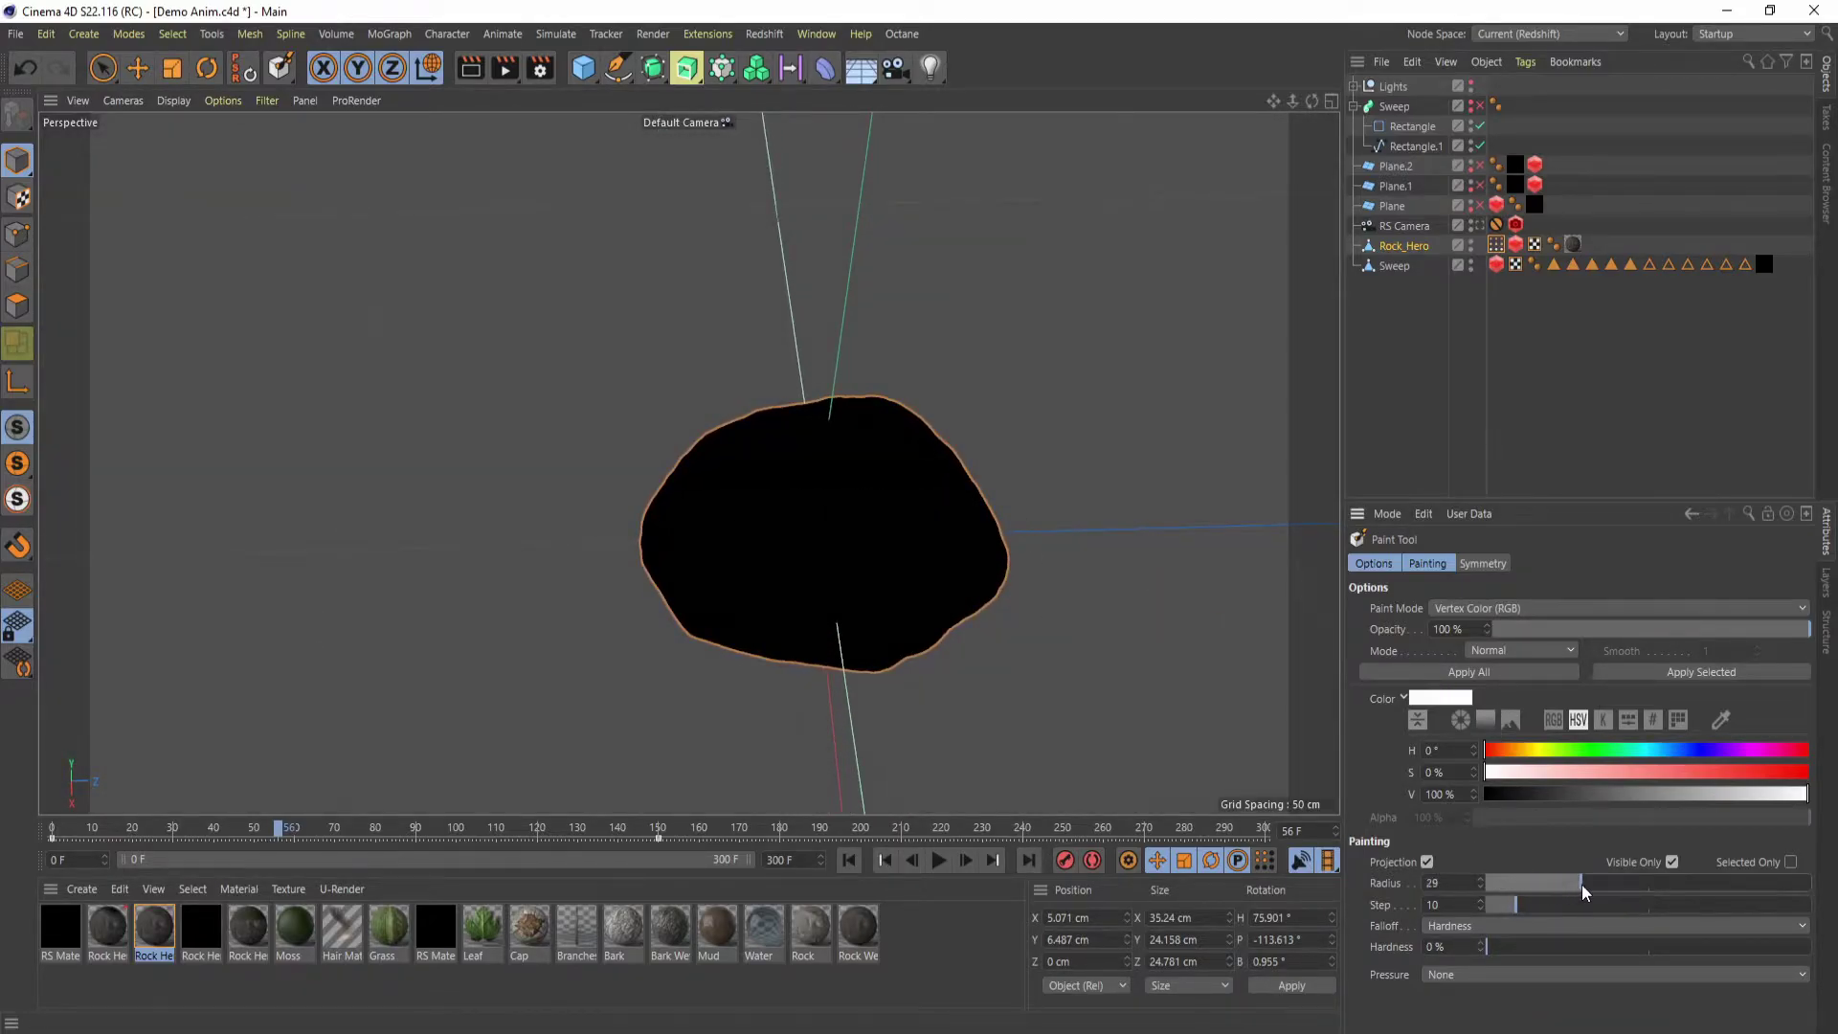
- Test single white dabs on the rock with brush hardness at 100% and at 0%, undoing each dab
{"action": "left_click_drag", "start_coordinate": [1505, 951], "coordinate": [1820, 953]}
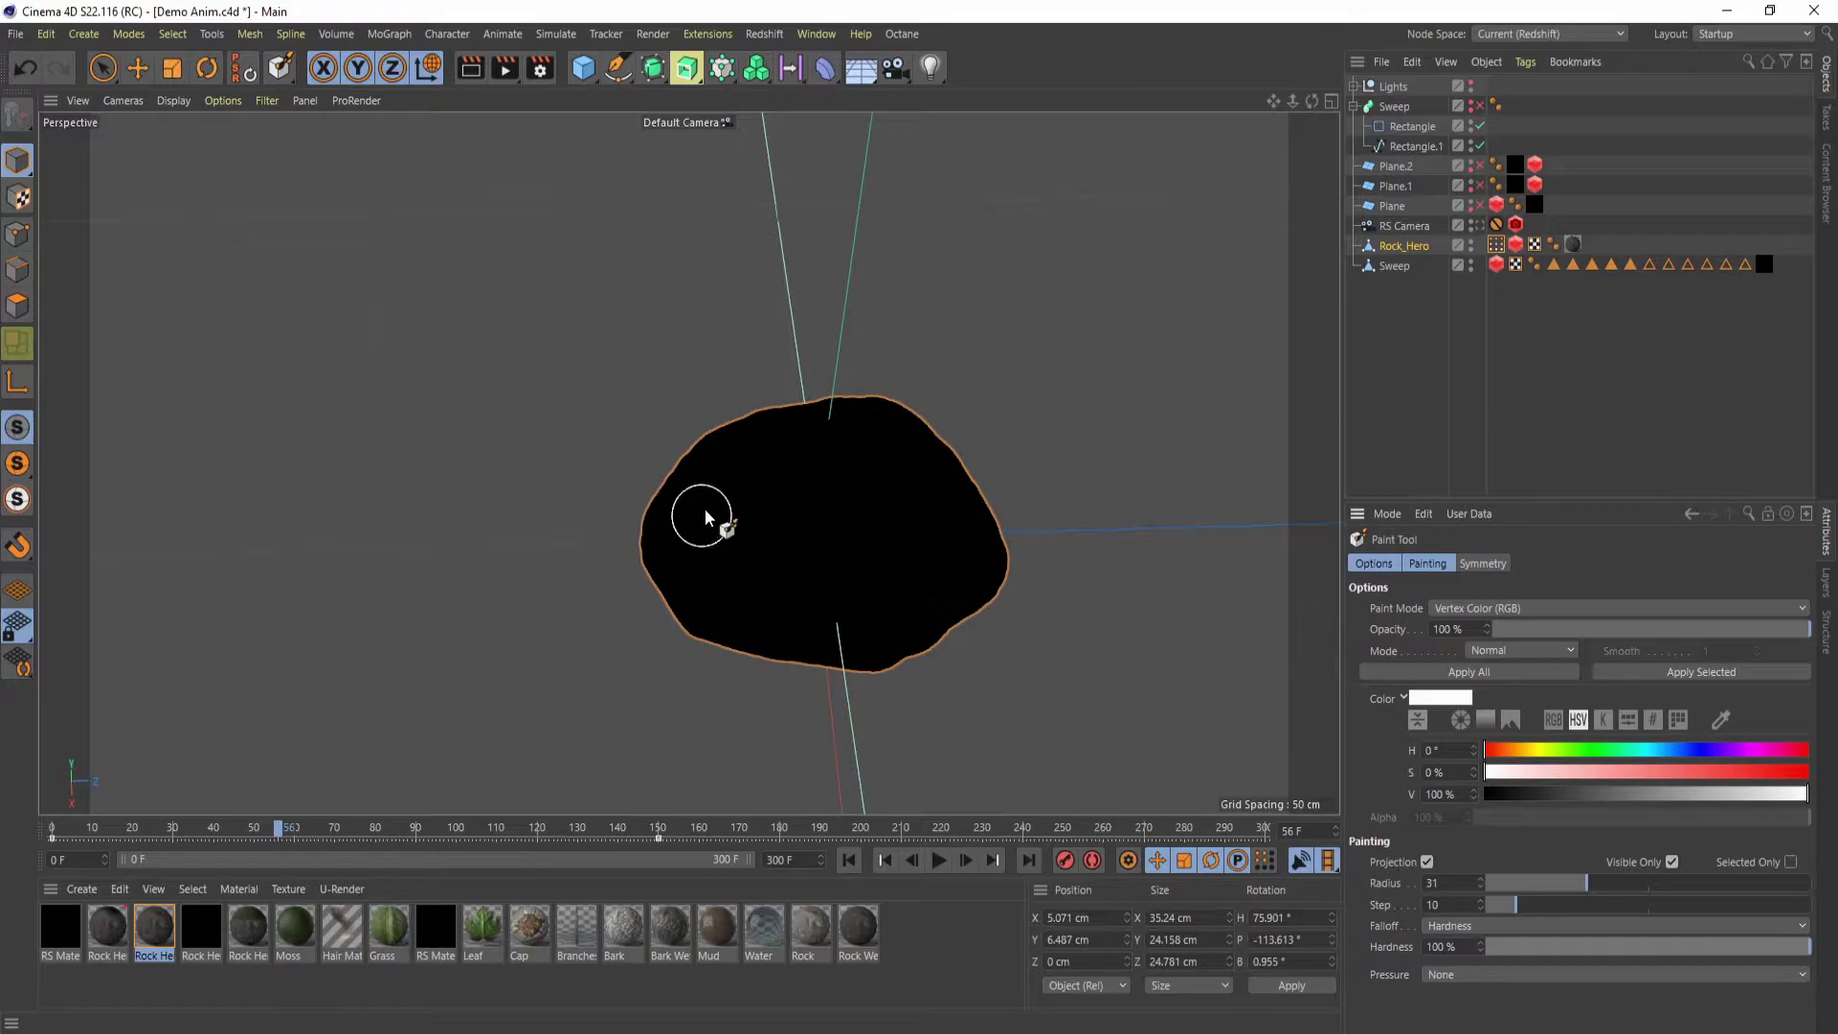
{"action": "left_click", "coordinate": [837, 496]}
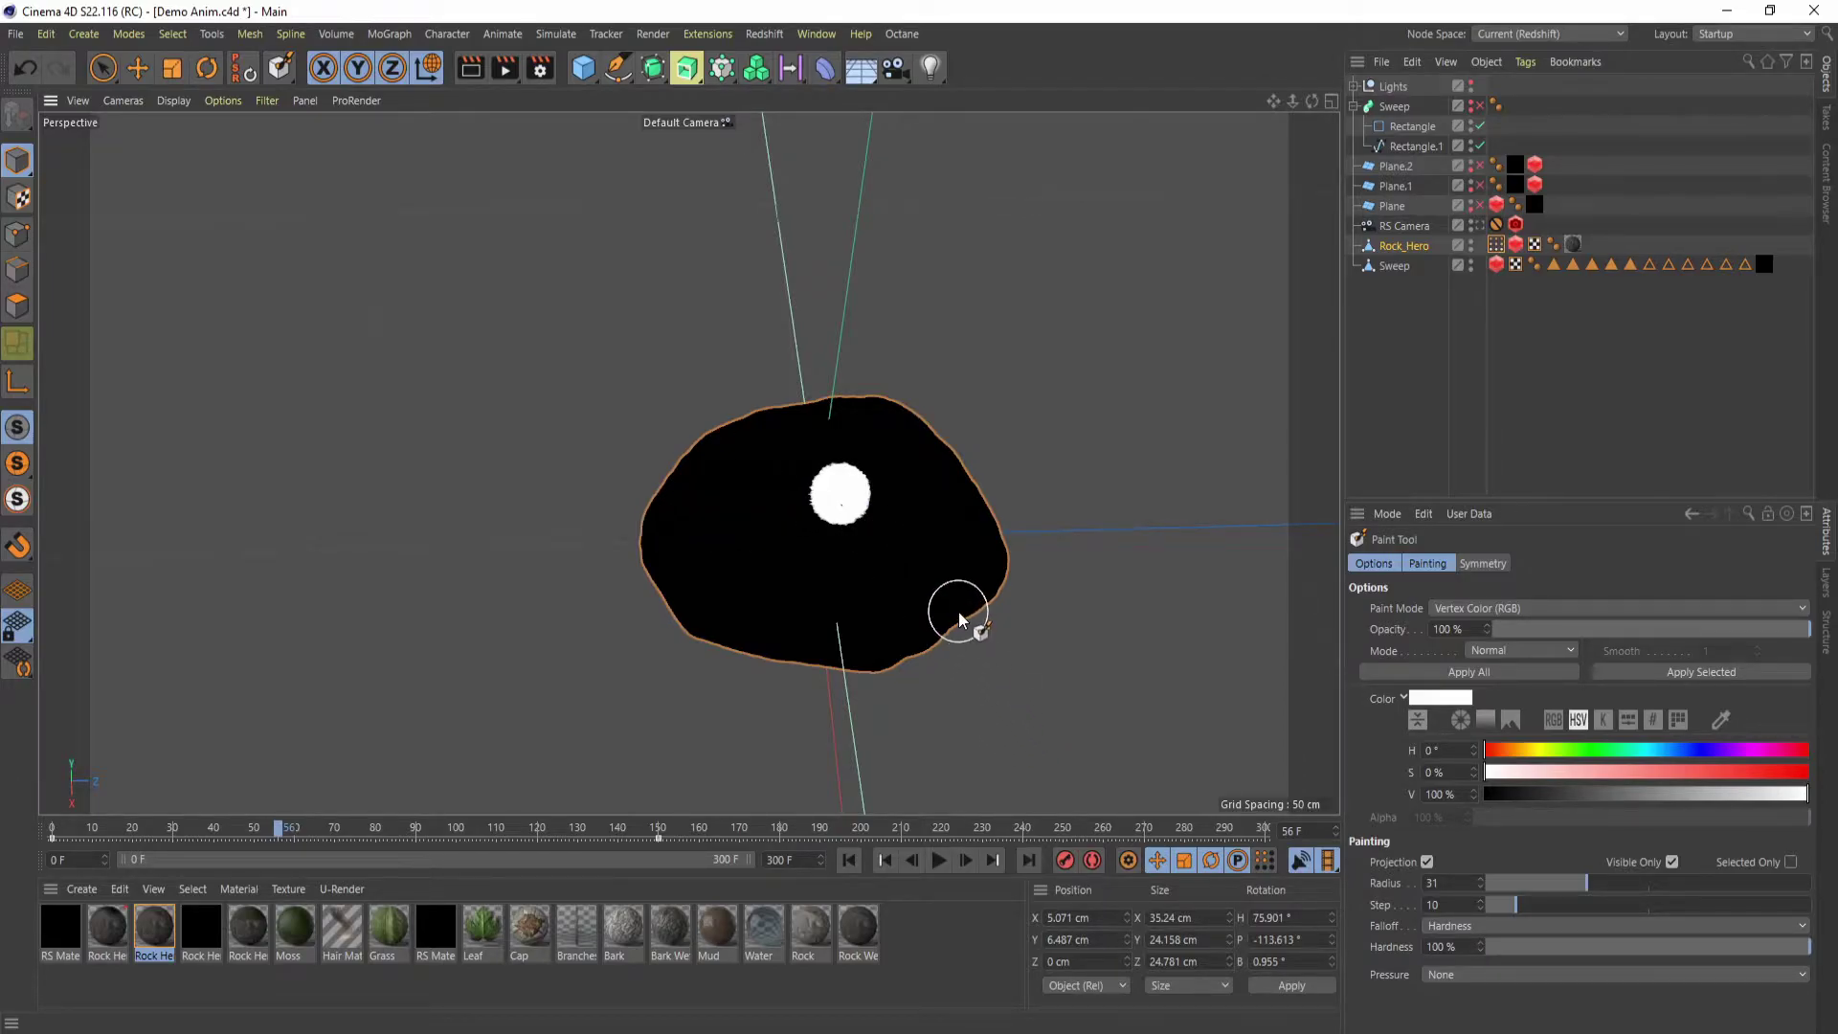
{"action": "key", "text": "ctrl+z"}
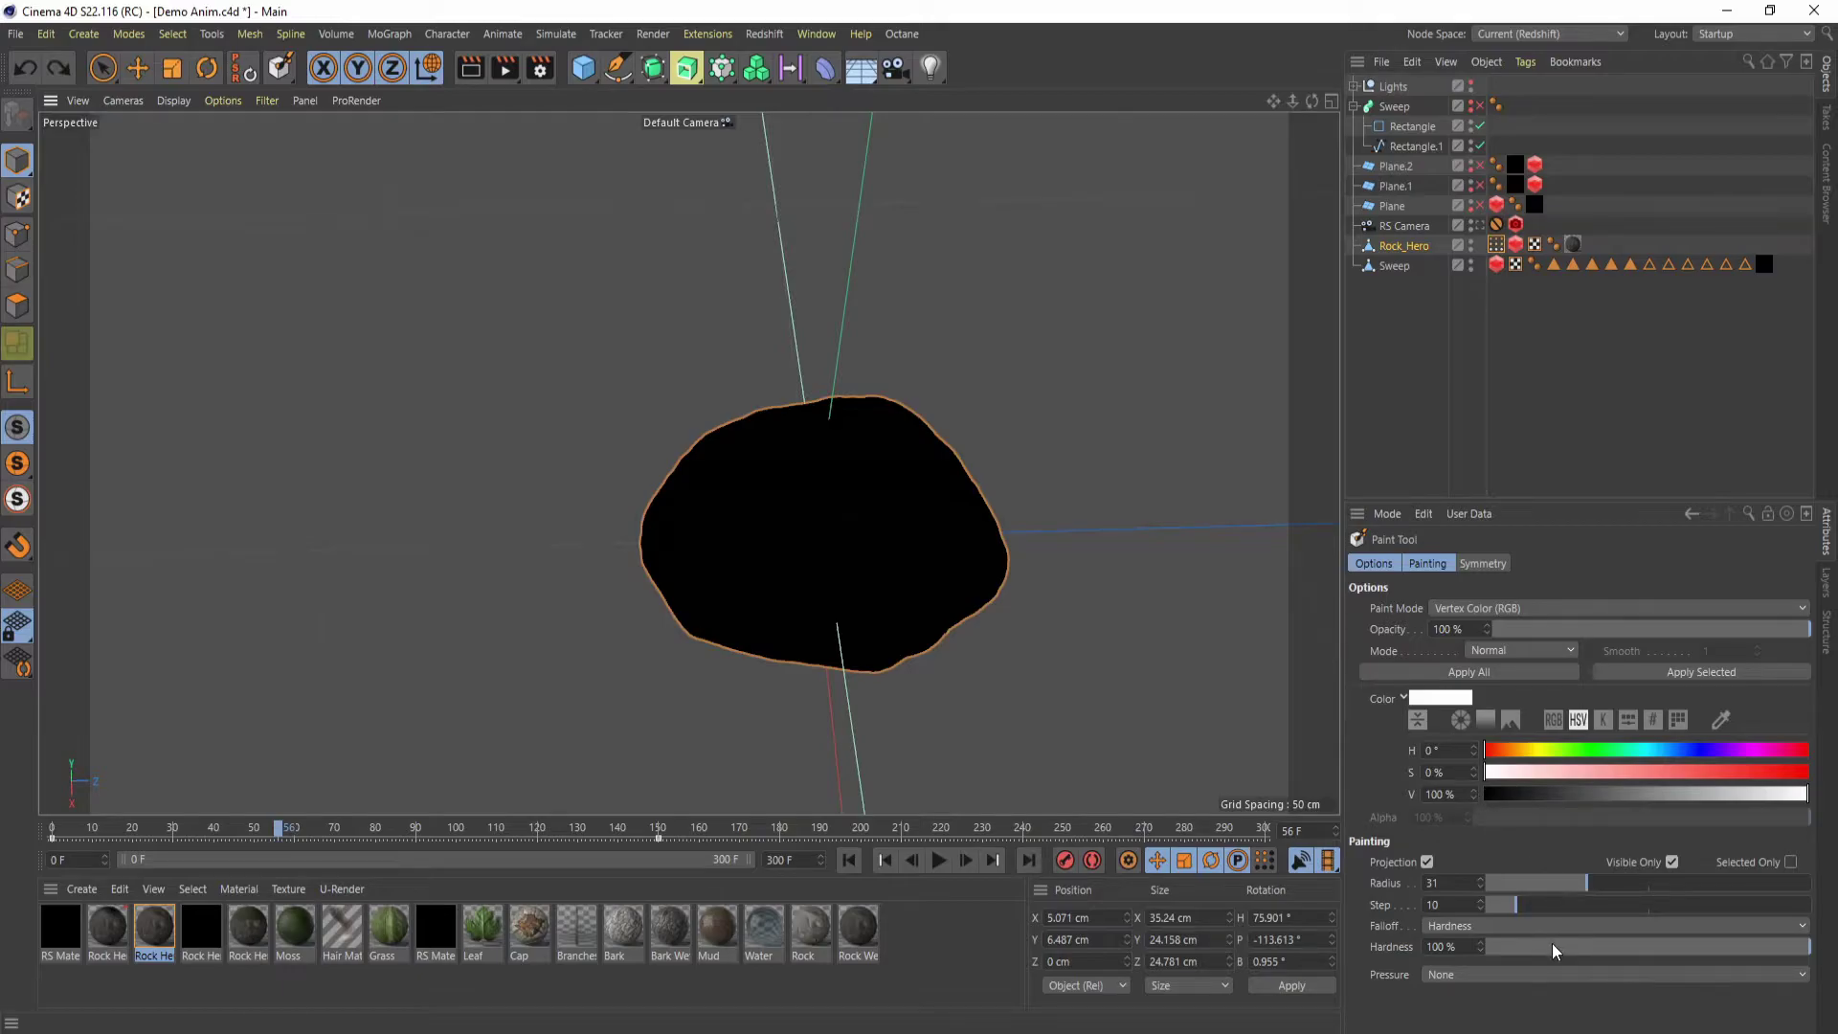
{"action": "left_click_drag", "start_coordinate": [1553, 944], "coordinate": [1479, 946]}
{"action": "left_click", "coordinate": [849, 489]}
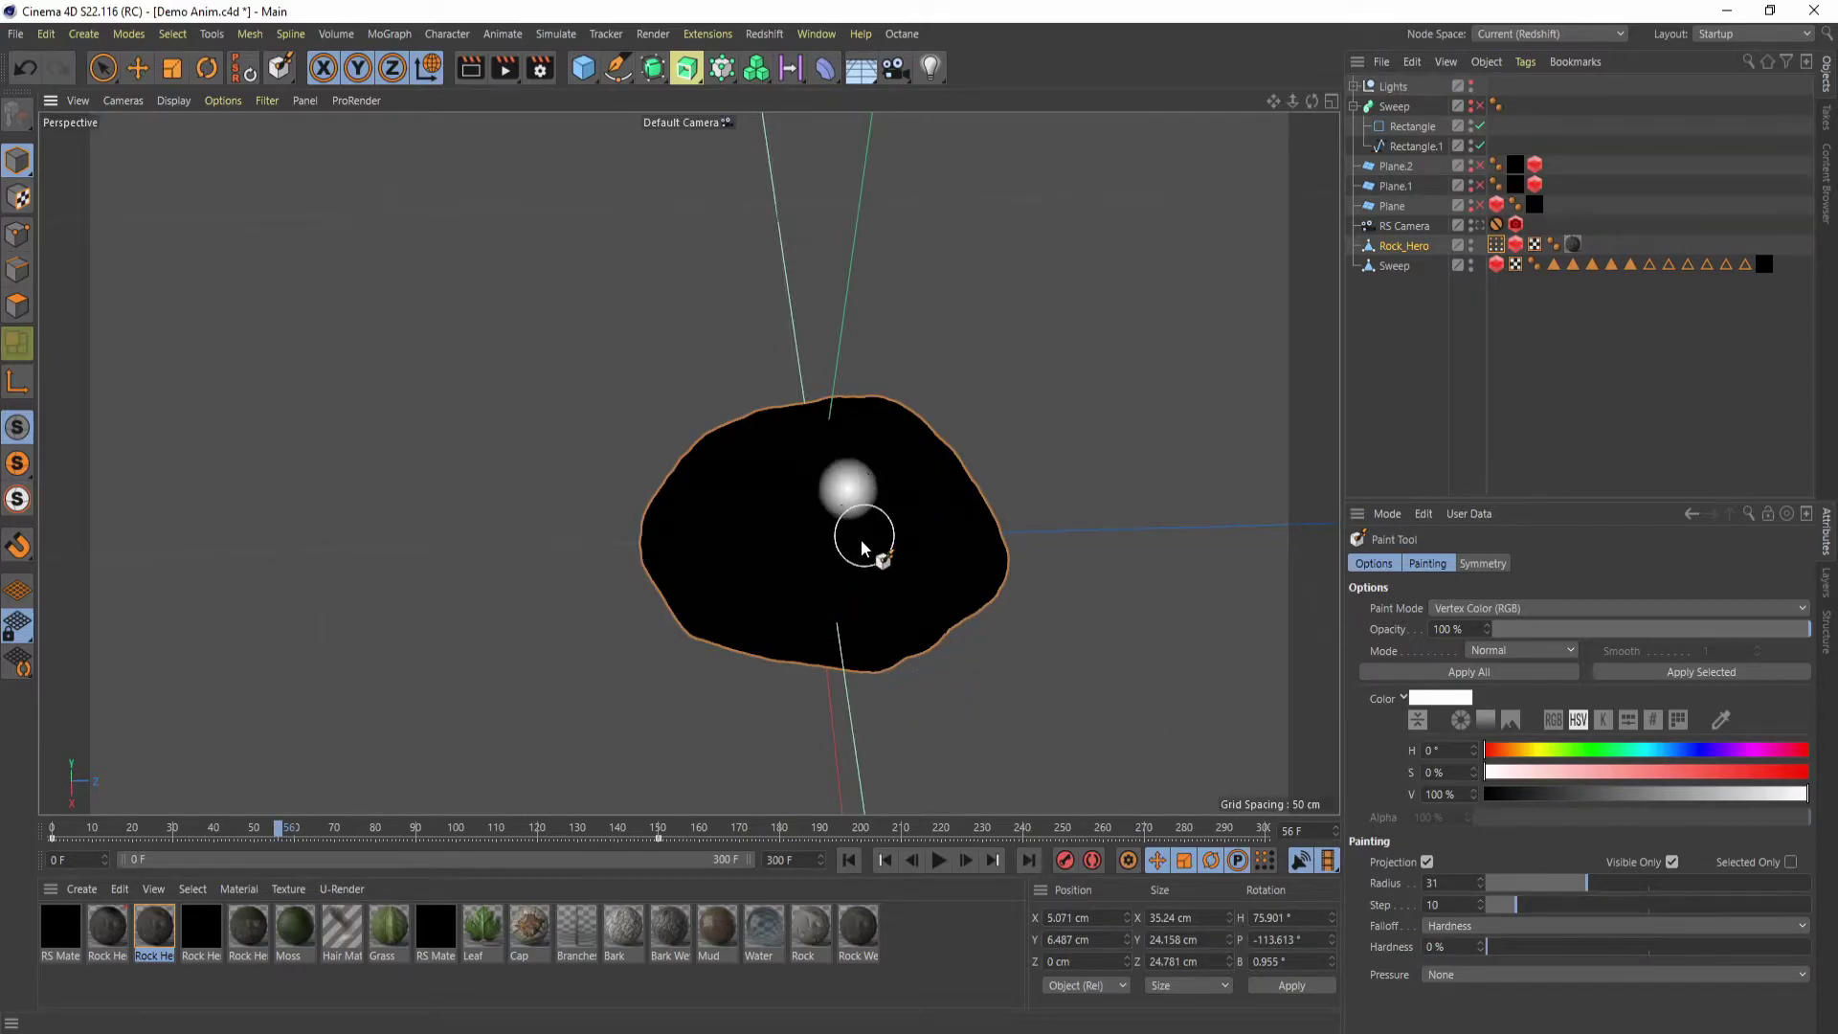
{"action": "key", "text": "ctrl+z"}
- Paint a large white area over the upper front of the rock with the soft brush
{"action": "left_click_drag", "start_coordinate": [963, 486], "coordinate": [937, 494], "text": "alt"}
{"action": "right_click_drag", "start_coordinate": [901, 490], "coordinate": [938, 488], "text": "alt"}
{"action": "middle_click_drag", "start_coordinate": [902, 485], "coordinate": [985, 536], "text": "alt"}
{"action": "mouse_move", "coordinate": [852, 547]}
{"action": "left_mouse_down"}
{"action": "mouse_move", "coordinate": [783, 500]}
{"action": "mouse_move", "coordinate": [893, 496]}
{"action": "mouse_move", "coordinate": [843, 522]}
{"action": "mouse_move", "coordinate": [922, 502]}
{"action": "mouse_move", "coordinate": [900, 522]}
{"action": "mouse_move", "coordinate": [888, 455]}
{"action": "mouse_move", "coordinate": [767, 466]}
{"action": "mouse_move", "coordinate": [742, 541]}
{"action": "mouse_move", "coordinate": [975, 547]}
{"action": "mouse_move", "coordinate": [946, 448]}
{"action": "mouse_move", "coordinate": [969, 569]}
{"action": "left_mouse_up"}
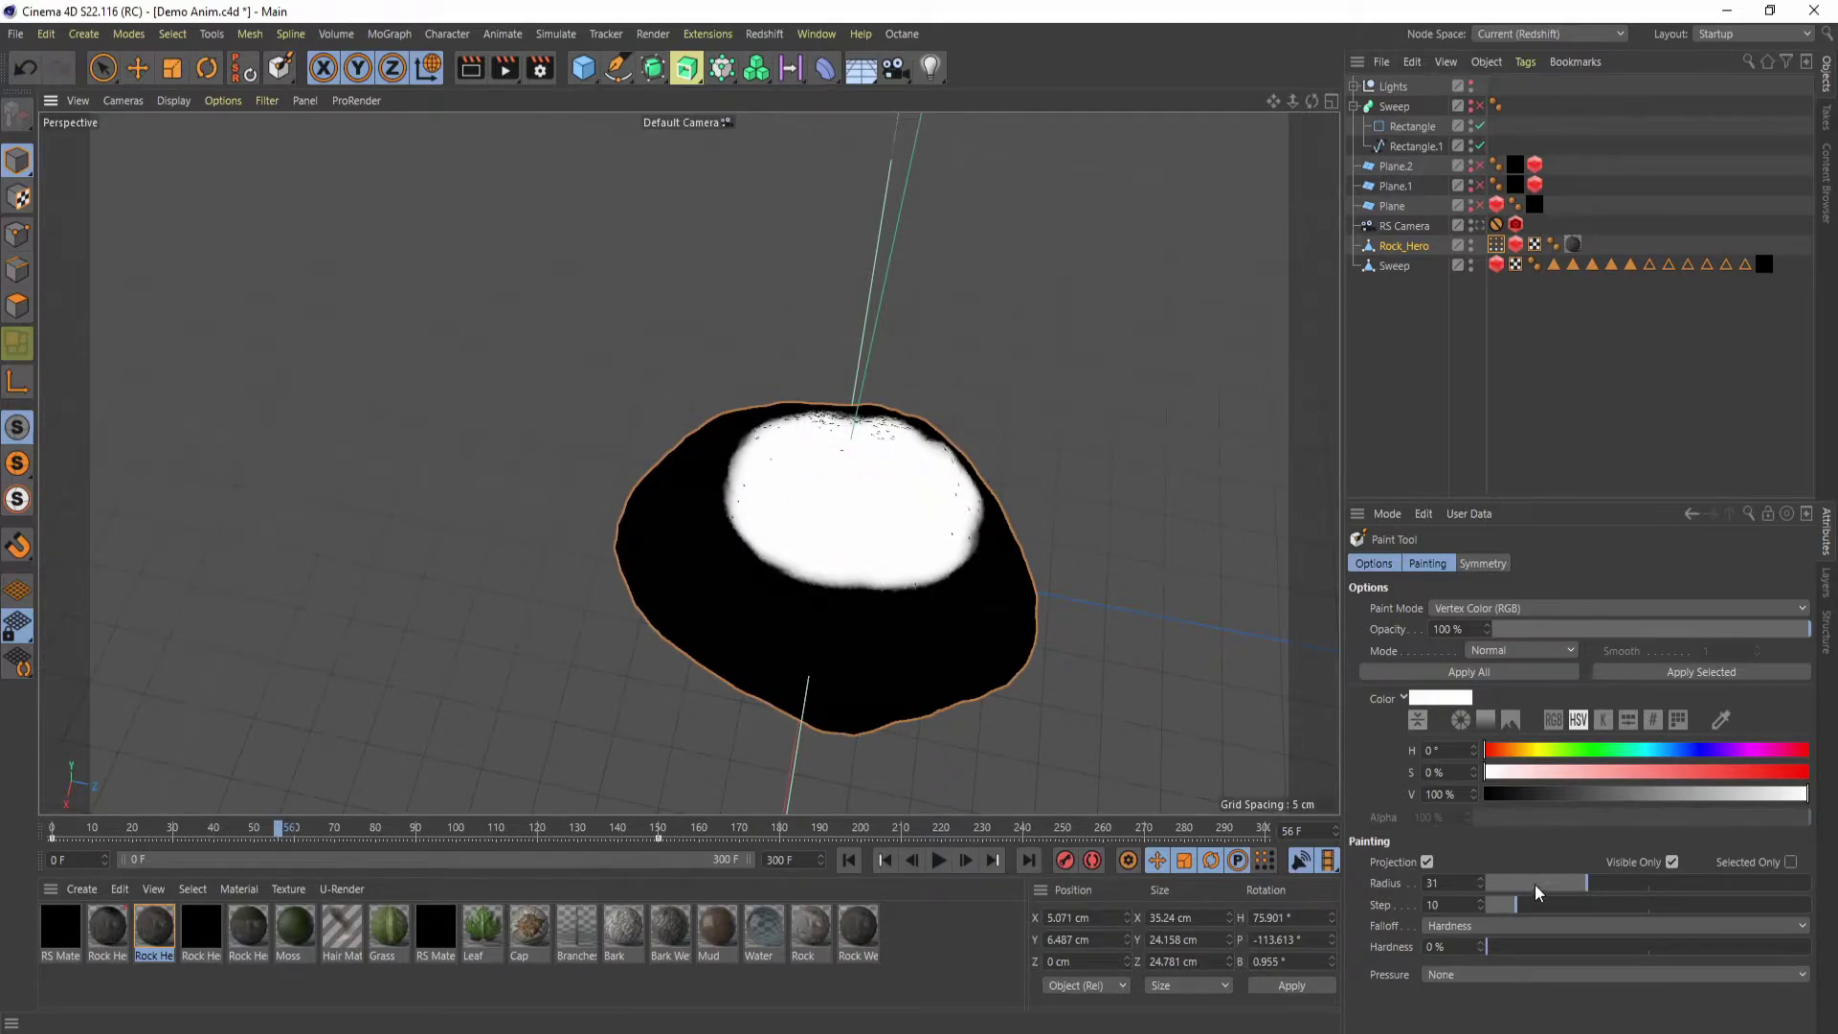
- Set the brush radius to 43 and extend the white vertex paint over the rock's top edge and far side
{"action": "left_click_drag", "start_coordinate": [1587, 883], "coordinate": [1599, 887]}
{"action": "left_click_drag", "start_coordinate": [1072, 632], "coordinate": [1101, 522], "text": "alt"}
{"action": "left_click_drag", "start_coordinate": [767, 410], "coordinate": [961, 401]}
{"action": "mouse_move", "coordinate": [1053, 484]}
{"action": "left_mouse_down", "text": "alt"}
{"action": "mouse_move", "coordinate": [1096, 451]}
{"action": "mouse_move", "coordinate": [718, 381]}
{"action": "mouse_move", "coordinate": [838, 598]}
{"action": "mouse_move", "coordinate": [627, 522]}
{"action": "mouse_move", "coordinate": [724, 497]}
{"action": "mouse_move", "coordinate": [738, 541]}
{"action": "mouse_move", "coordinate": [679, 523]}
{"action": "left_mouse_up", "text": "alt"}
{"action": "mouse_move", "coordinate": [636, 419]}
{"action": "left_mouse_down"}
{"action": "mouse_move", "coordinate": [675, 398]}
{"action": "mouse_move", "coordinate": [705, 411]}
{"action": "left_mouse_up"}
{"action": "middle_click_drag", "start_coordinate": [753, 369], "coordinate": [731, 603], "text": "alt"}
{"action": "mouse_move", "coordinate": [670, 613]}
{"action": "left_mouse_down", "text": "alt"}
{"action": "mouse_move", "coordinate": [578, 645]}
{"action": "mouse_move", "coordinate": [464, 575]}
{"action": "left_mouse_up", "text": "alt"}
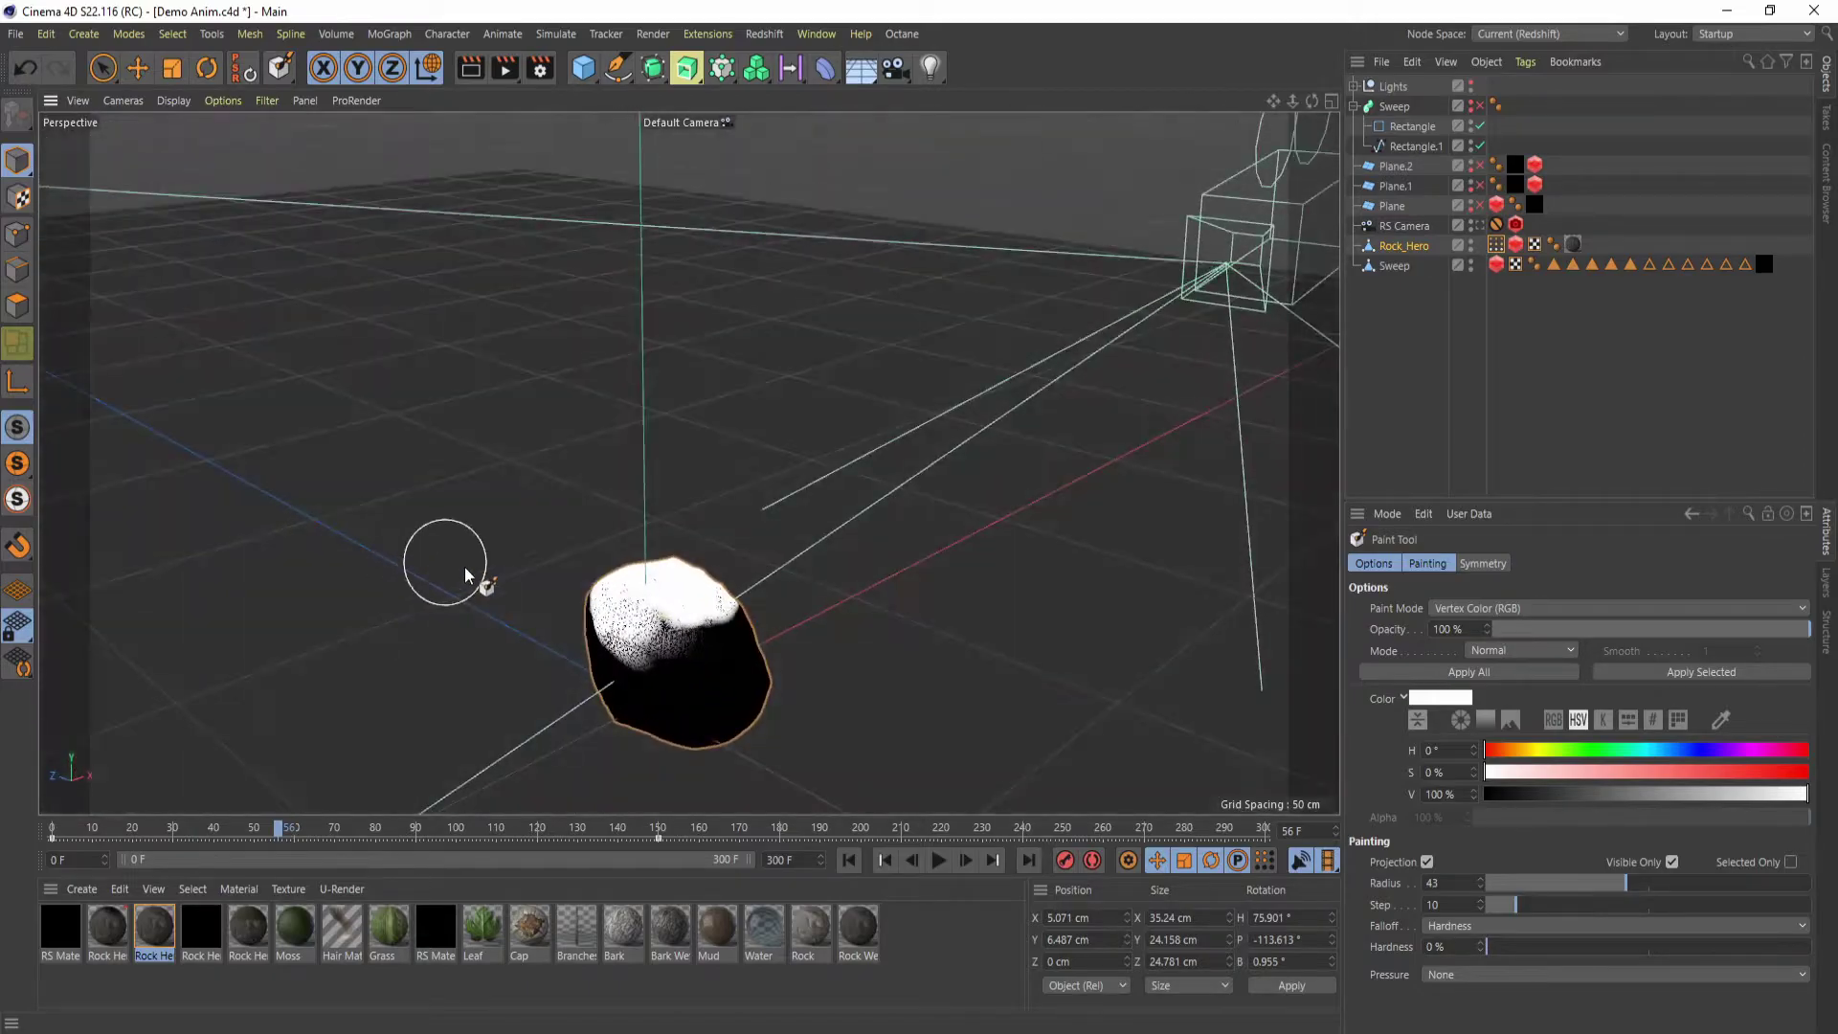
{"action": "mouse_move", "coordinate": [634, 639]}
{"action": "left_mouse_down"}
{"action": "mouse_move", "coordinate": [751, 622]}
{"action": "mouse_move", "coordinate": [651, 624]}
{"action": "left_mouse_up"}
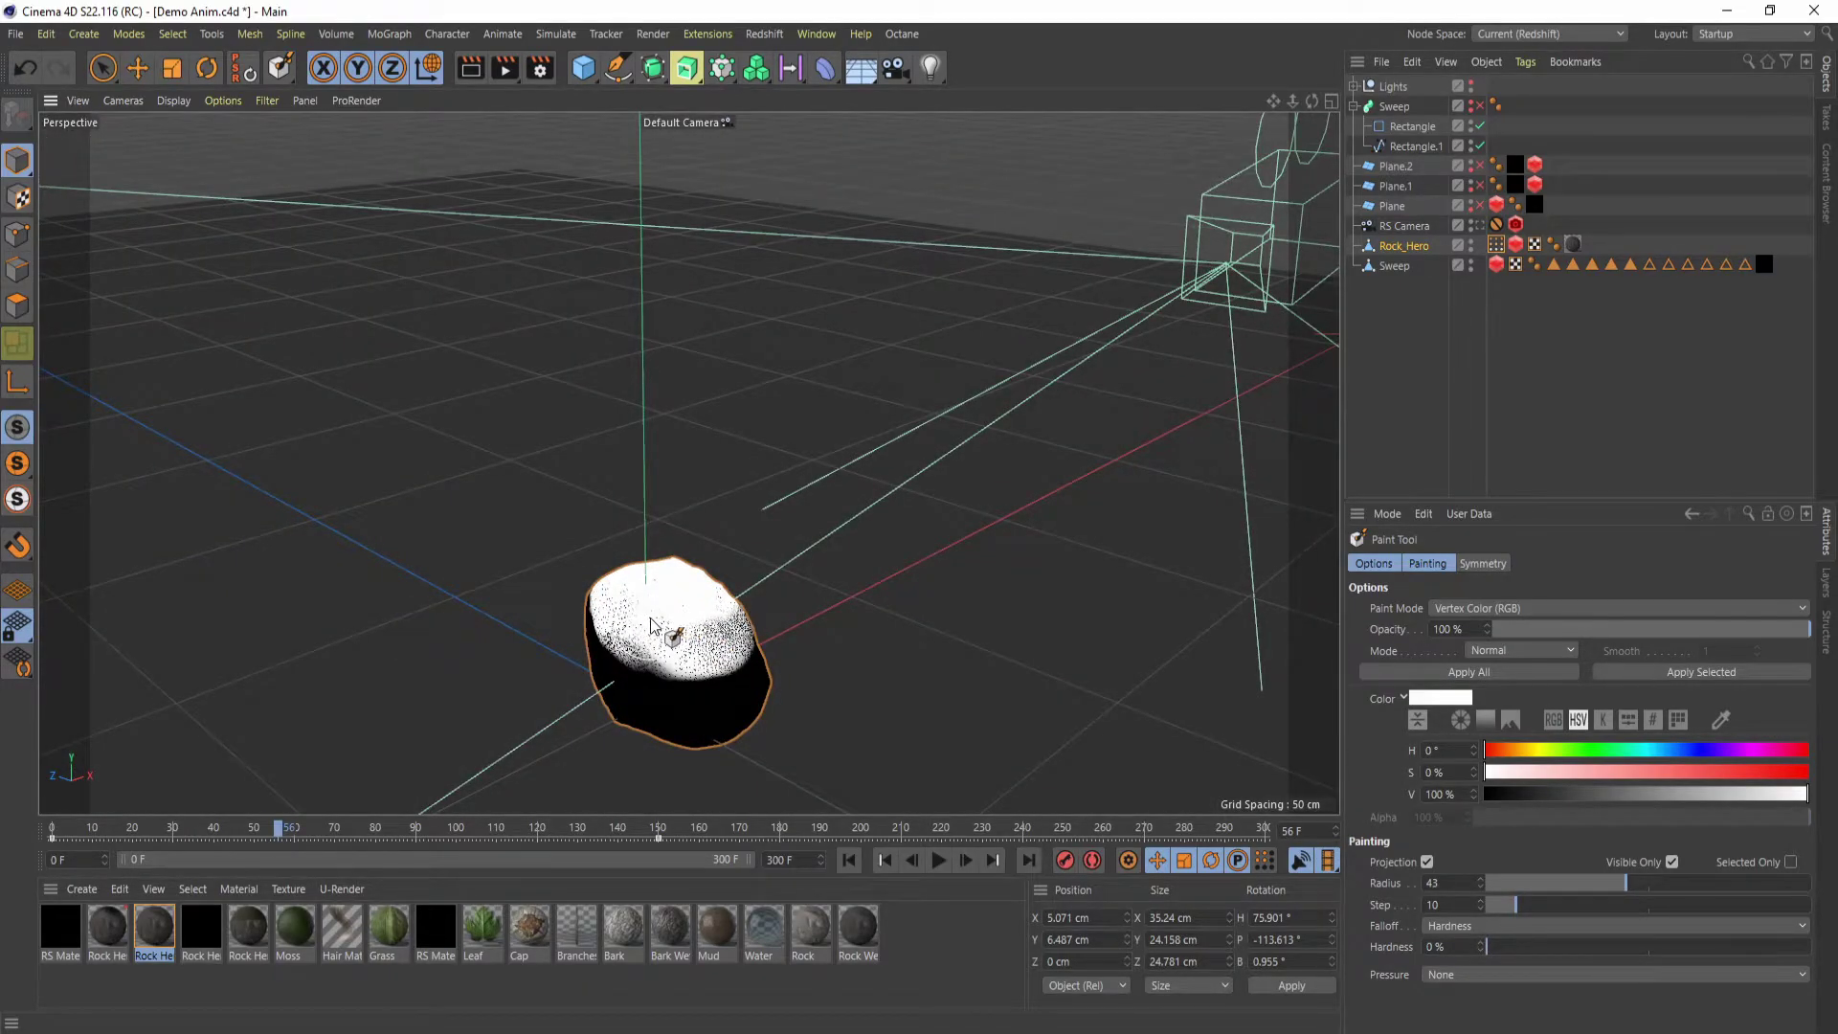
- Paint the remaining upper sides of the rock white all the way around, keeping its base black
{"action": "mouse_move", "coordinate": [808, 636]}
{"action": "left_mouse_down", "text": "alt"}
{"action": "mouse_move", "coordinate": [579, 644]}
{"action": "mouse_move", "coordinate": [618, 481]}
{"action": "mouse_move", "coordinate": [553, 503]}
{"action": "mouse_move", "coordinate": [596, 489]}
{"action": "left_mouse_up", "text": "alt"}
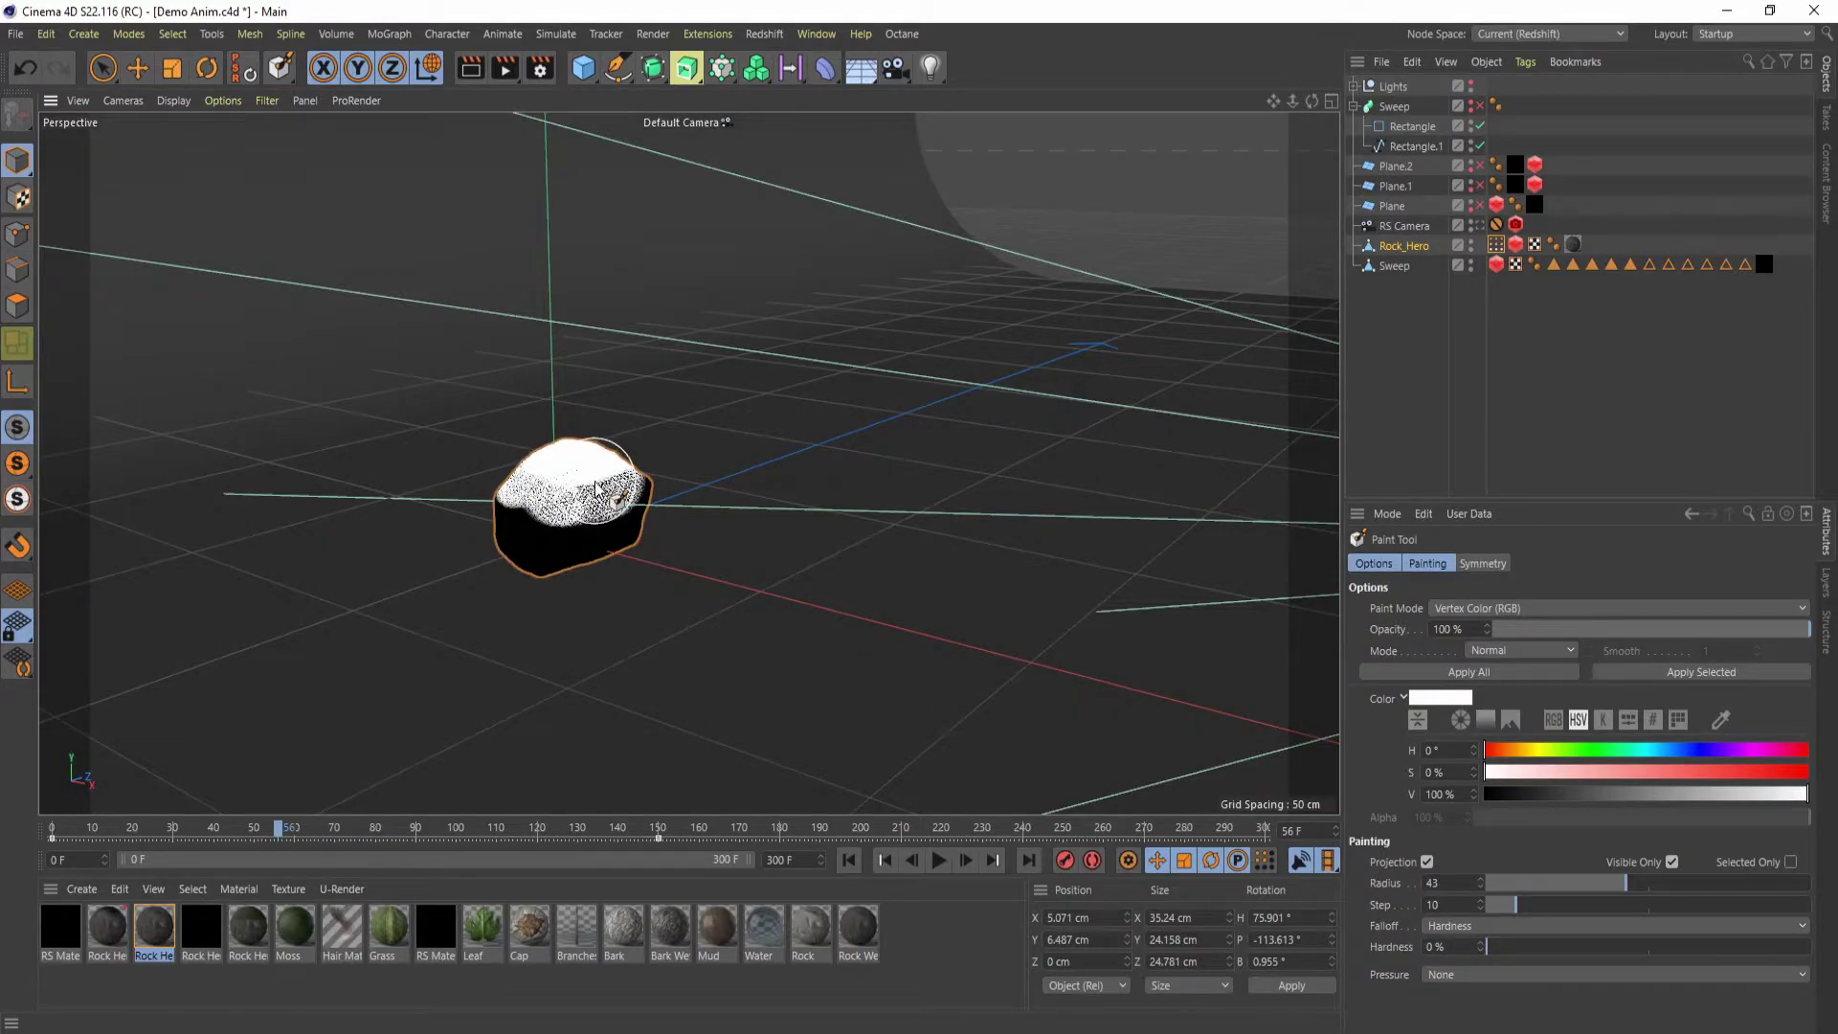
{"action": "right_click_drag", "start_coordinate": [628, 546], "coordinate": [670, 527], "text": "alt"}
{"action": "middle_click_drag", "start_coordinate": [670, 527], "coordinate": [772, 701], "text": "alt"}
{"action": "left_click_drag", "start_coordinate": [771, 702], "coordinate": [570, 685], "text": "alt"}
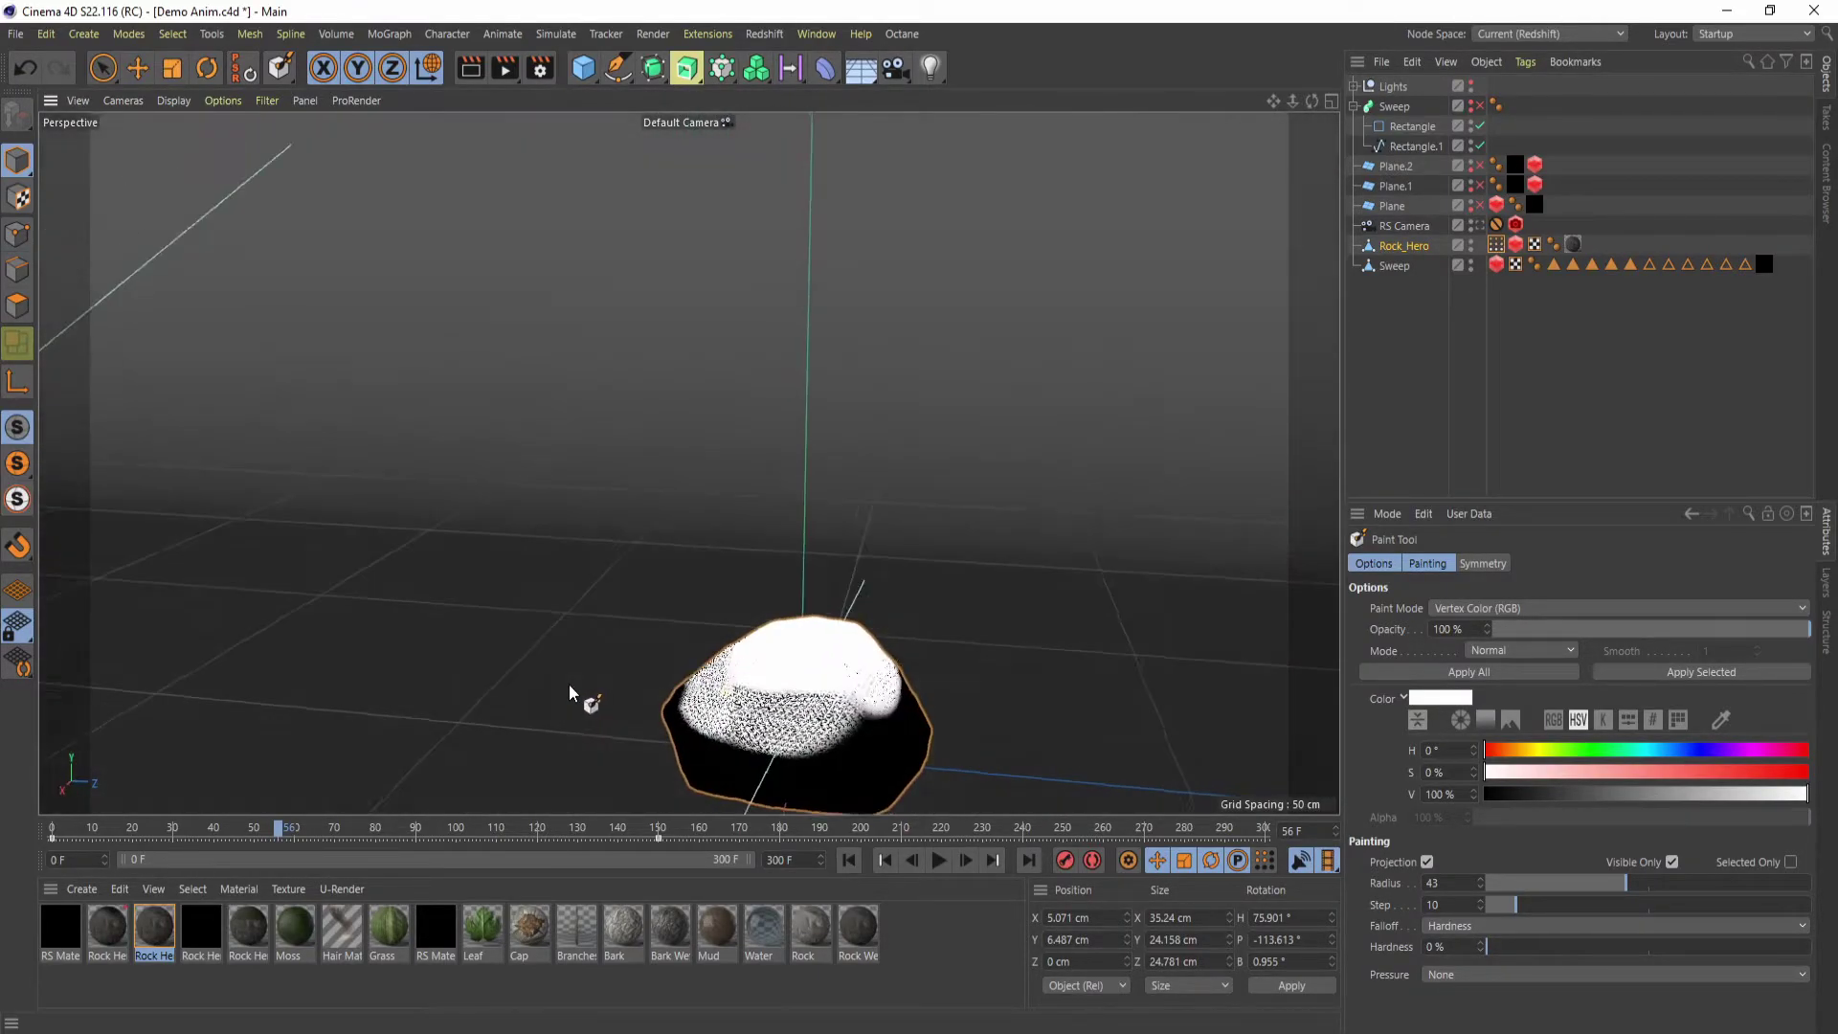
{"action": "middle_click_drag", "start_coordinate": [694, 570], "coordinate": [690, 463], "text": "alt"}
{"action": "mouse_move", "coordinate": [1040, 653]}
{"action": "left_mouse_down", "text": "alt"}
{"action": "mouse_move", "coordinate": [792, 649]}
{"action": "mouse_move", "coordinate": [849, 589]}
{"action": "mouse_move", "coordinate": [910, 582]}
{"action": "mouse_move", "coordinate": [859, 576]}
{"action": "left_mouse_up", "text": "alt"}
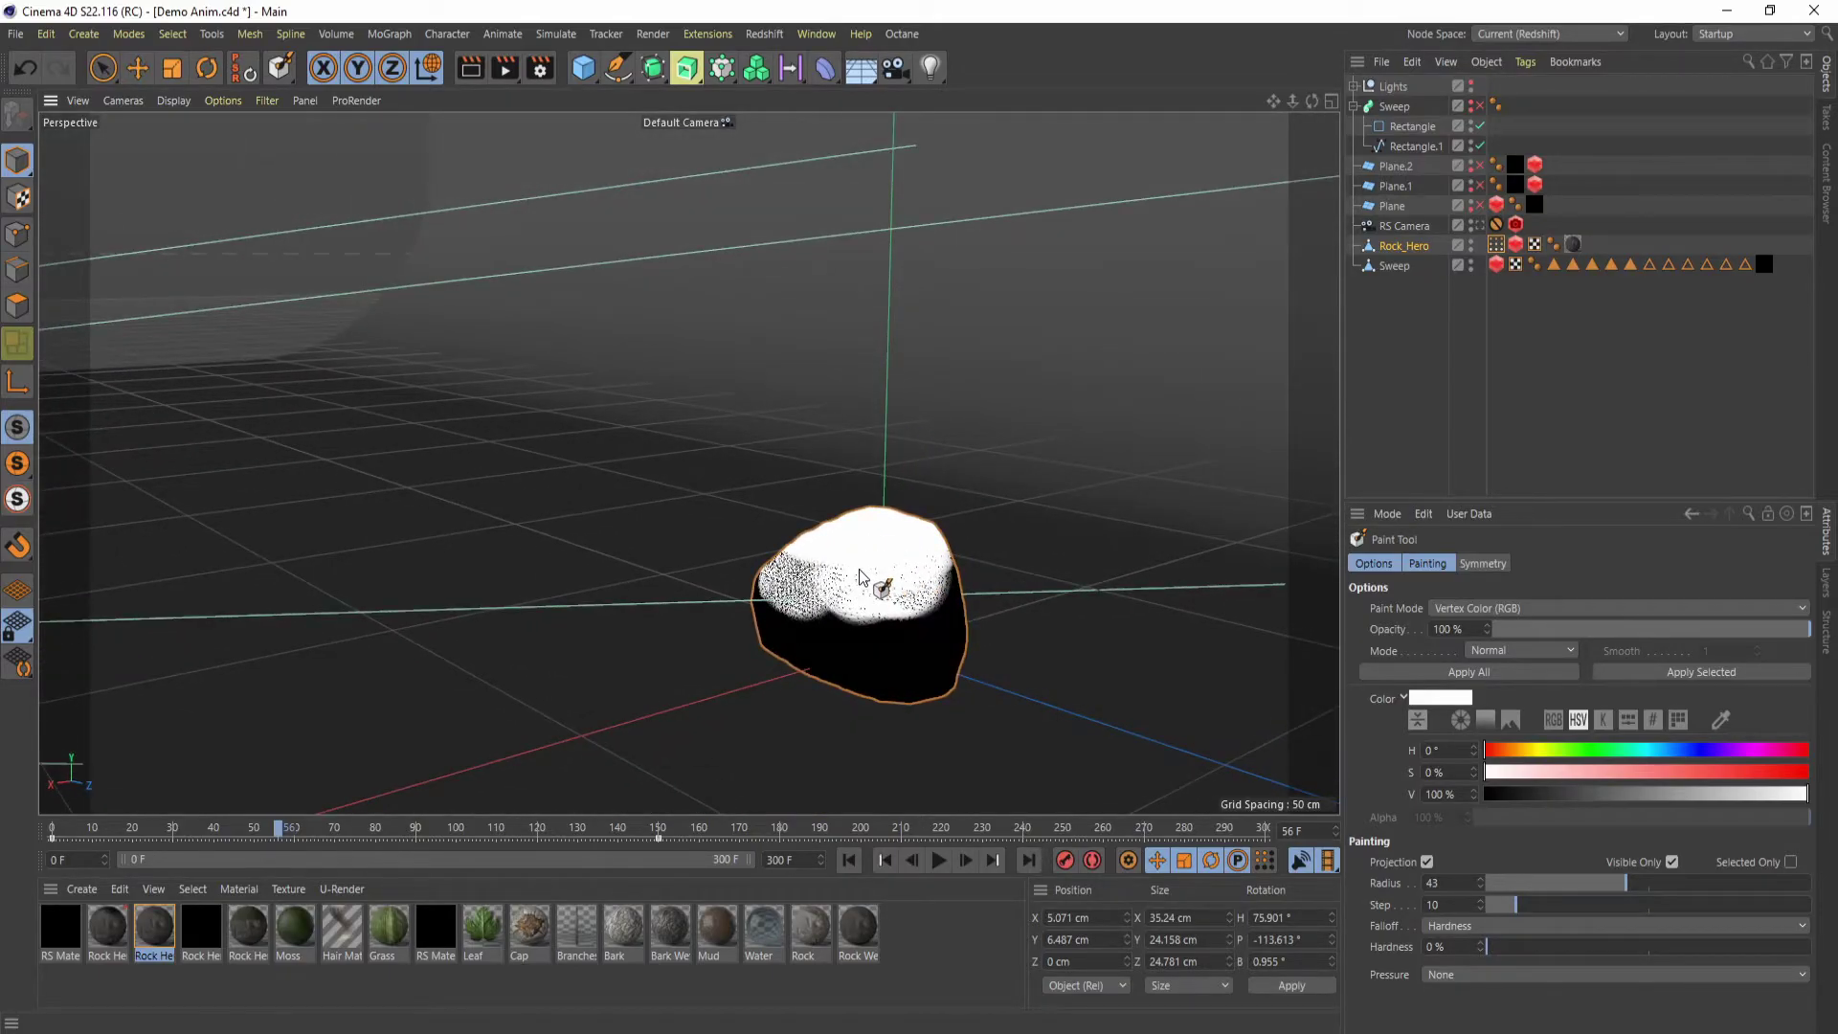
{"action": "left_click_drag", "start_coordinate": [861, 648], "coordinate": [724, 654], "text": "alt"}
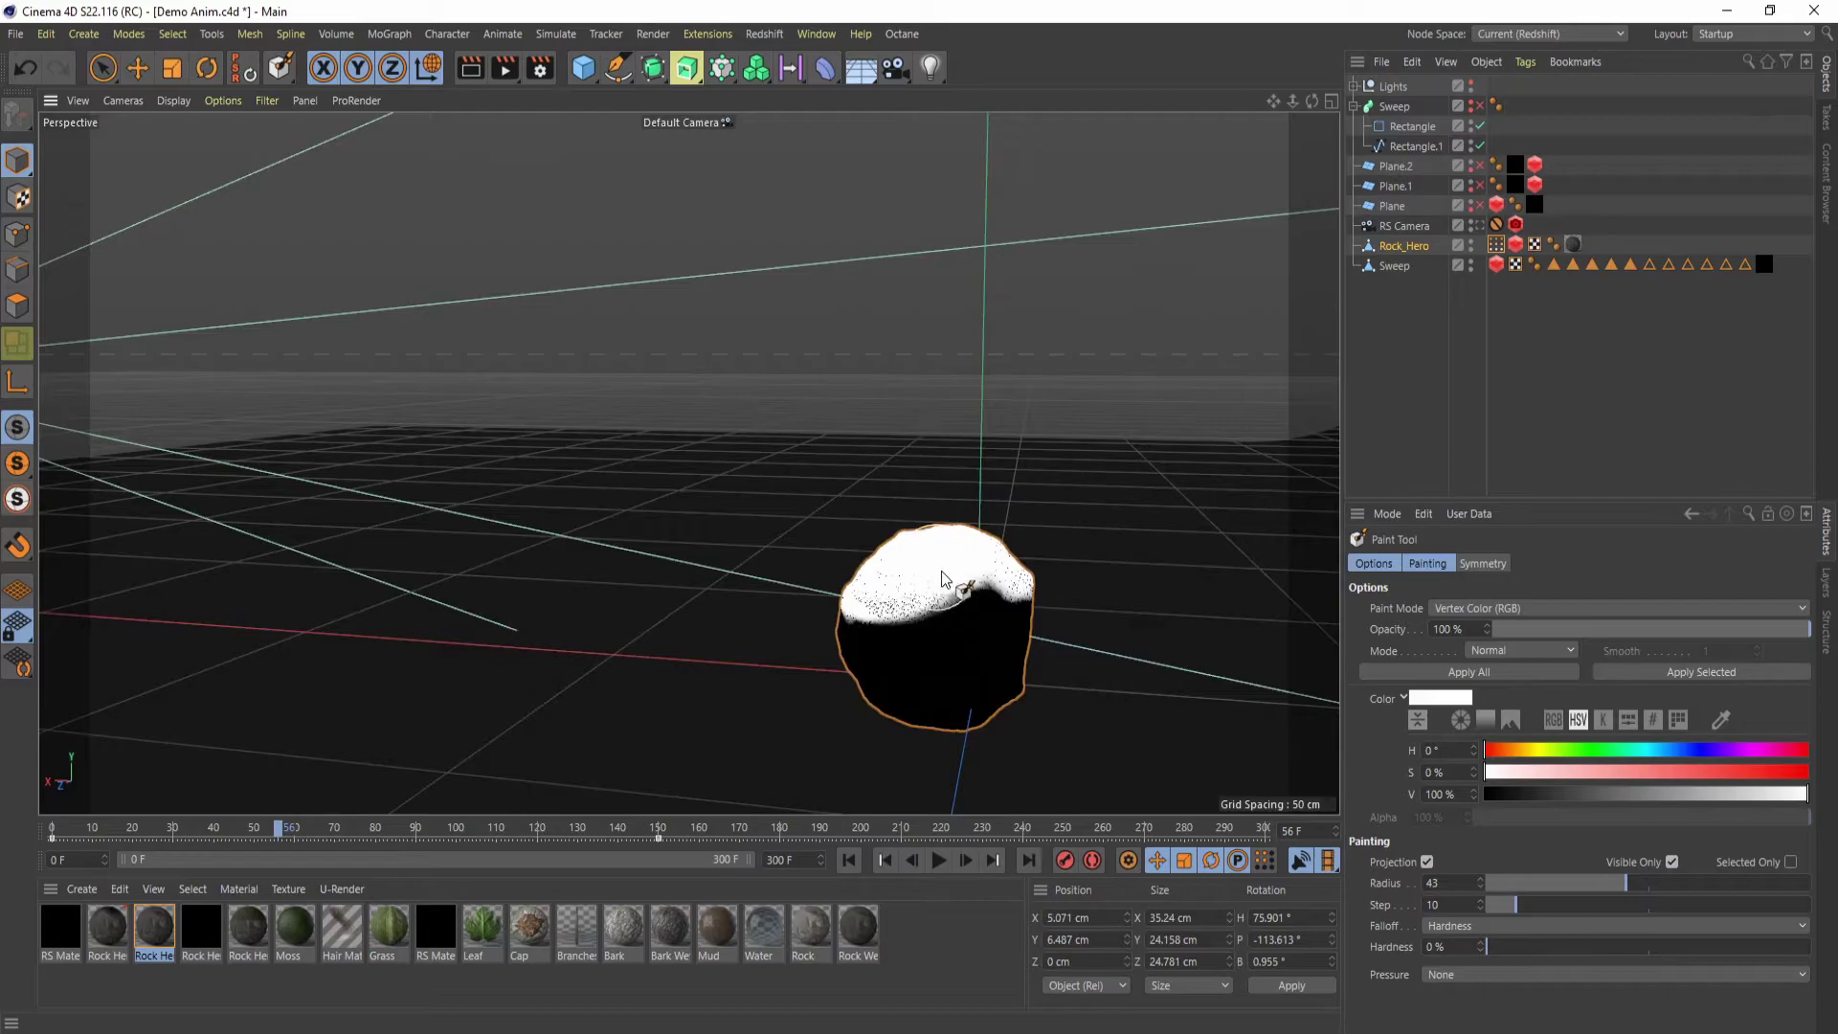
{"action": "left_click_drag", "start_coordinate": [902, 672], "coordinate": [934, 648], "text": "alt"}
{"action": "mouse_move", "coordinate": [850, 706]}
{"action": "left_mouse_down", "text": "alt"}
{"action": "mouse_move", "coordinate": [923, 698]}
{"action": "mouse_move", "coordinate": [835, 613]}
{"action": "left_mouse_up", "text": "alt"}
{"action": "middle_click_drag", "start_coordinate": [836, 607], "coordinate": [811, 584], "text": "alt"}
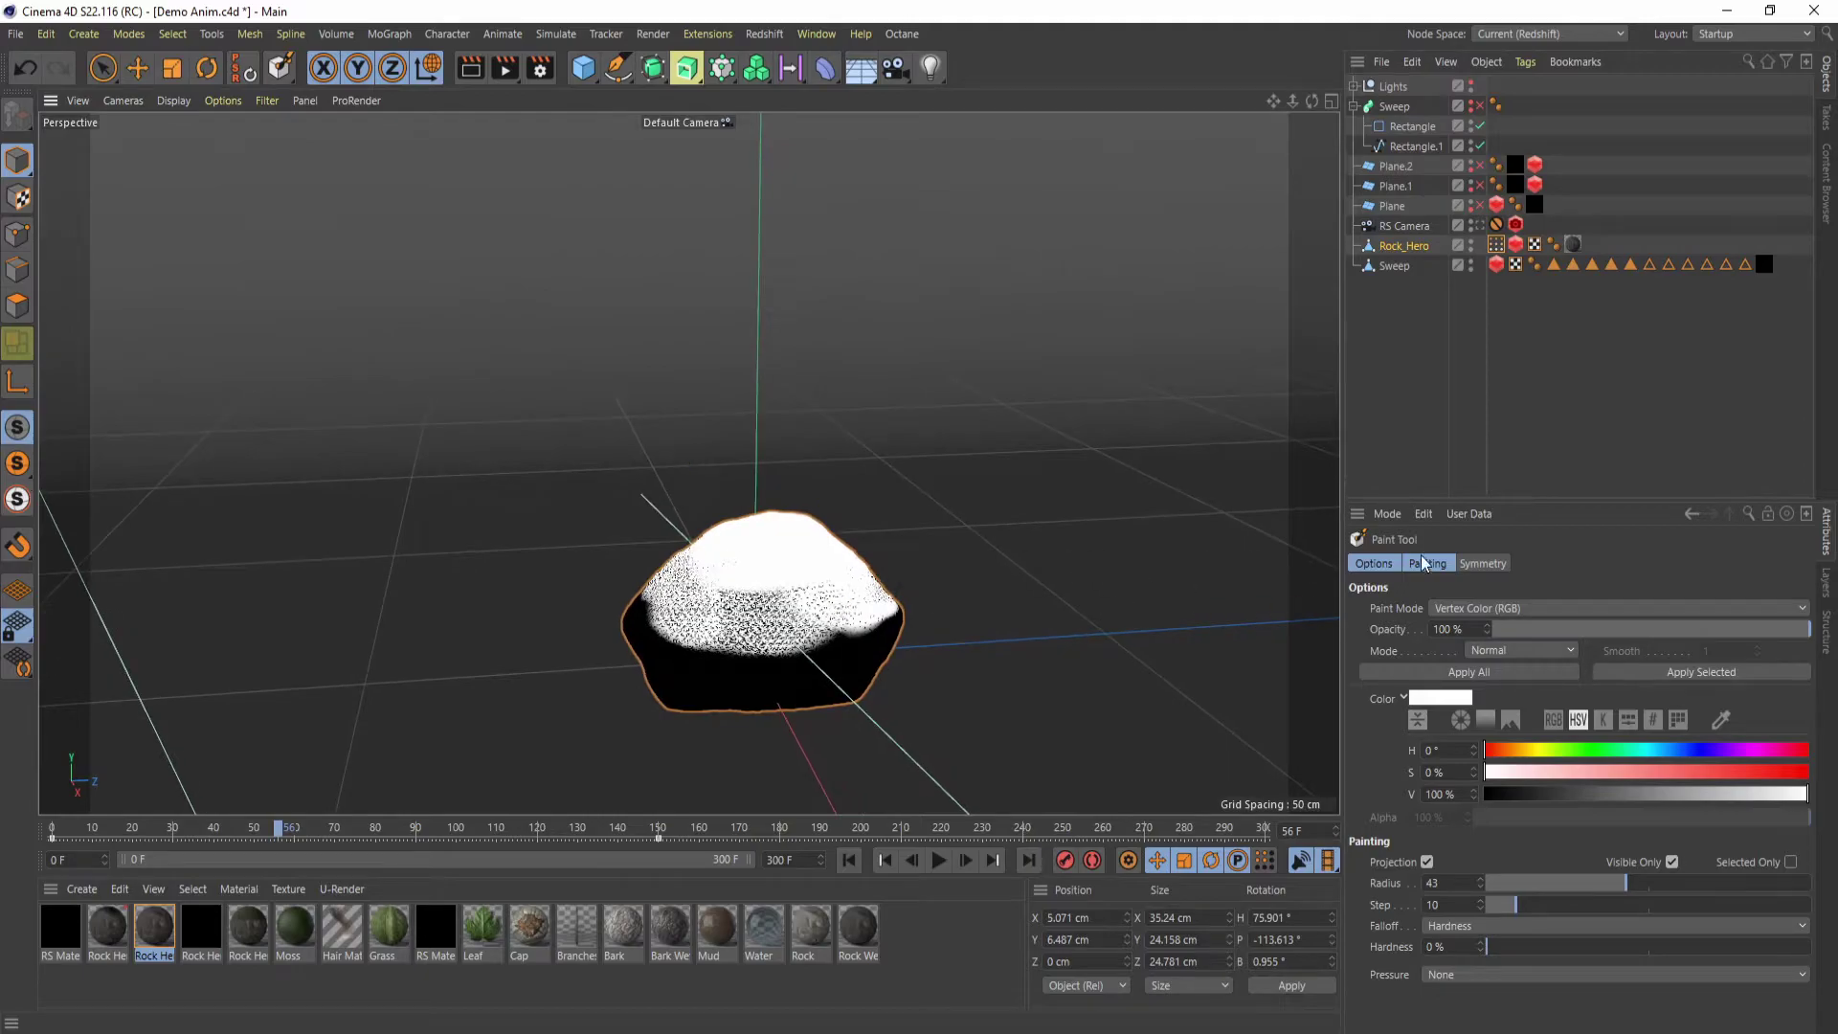
- Switch to Live Selection, check the Rock_Hero's Vertex Color tag, and select its Redshift Object tag to show the rock texture again
{"action": "left_click", "coordinate": [110, 81]}
{"action": "left_click", "coordinate": [109, 82]}
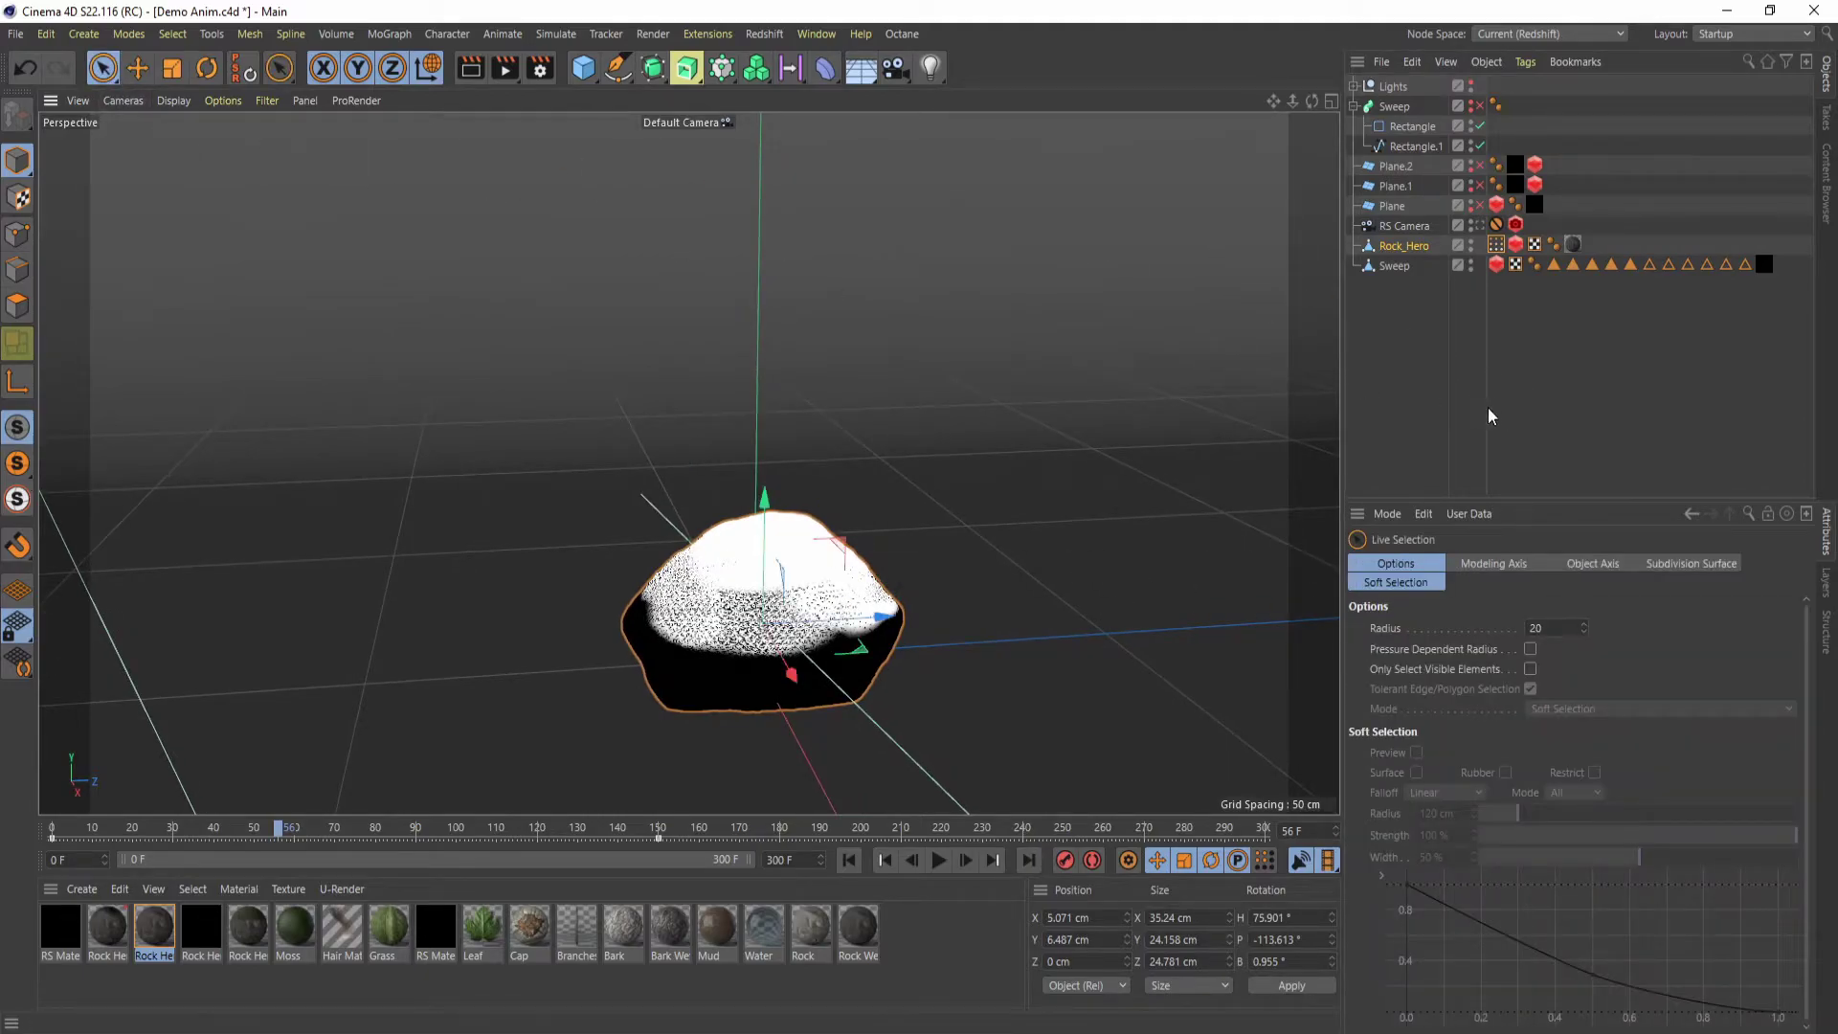
{"action": "left_click", "coordinate": [1497, 245]}
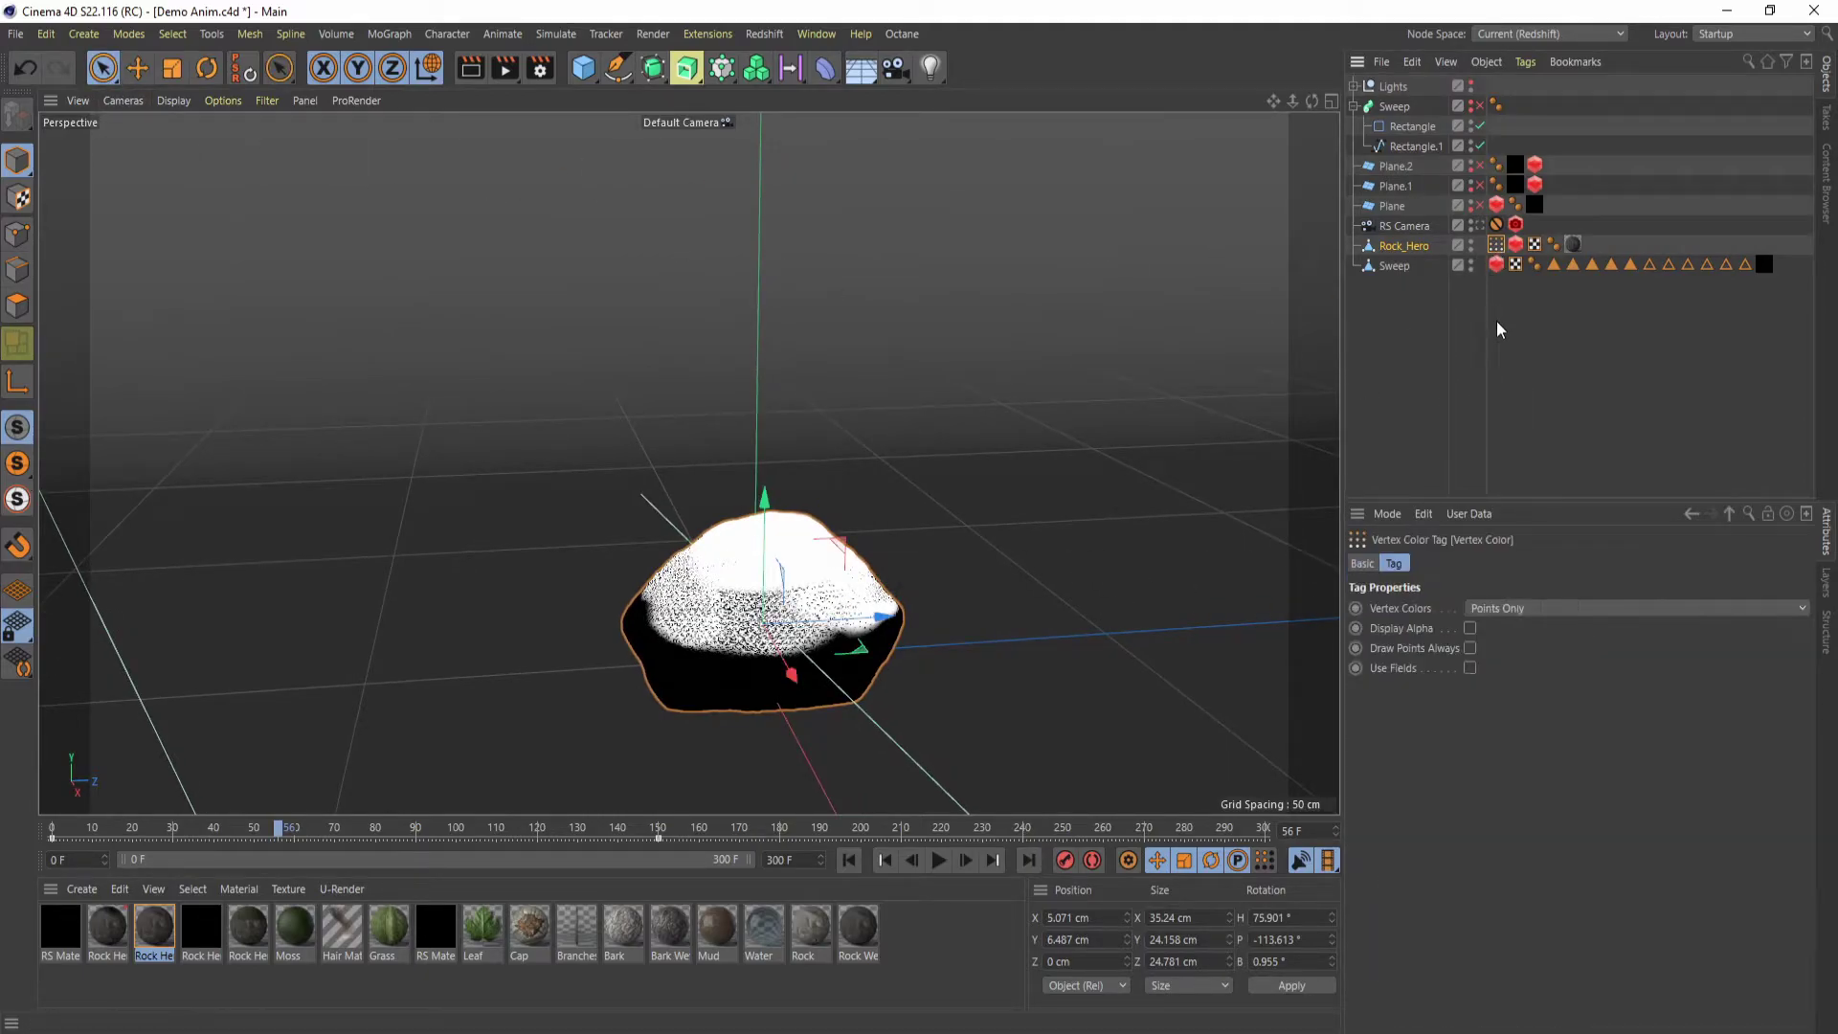
{"action": "left_click", "coordinate": [1519, 249]}
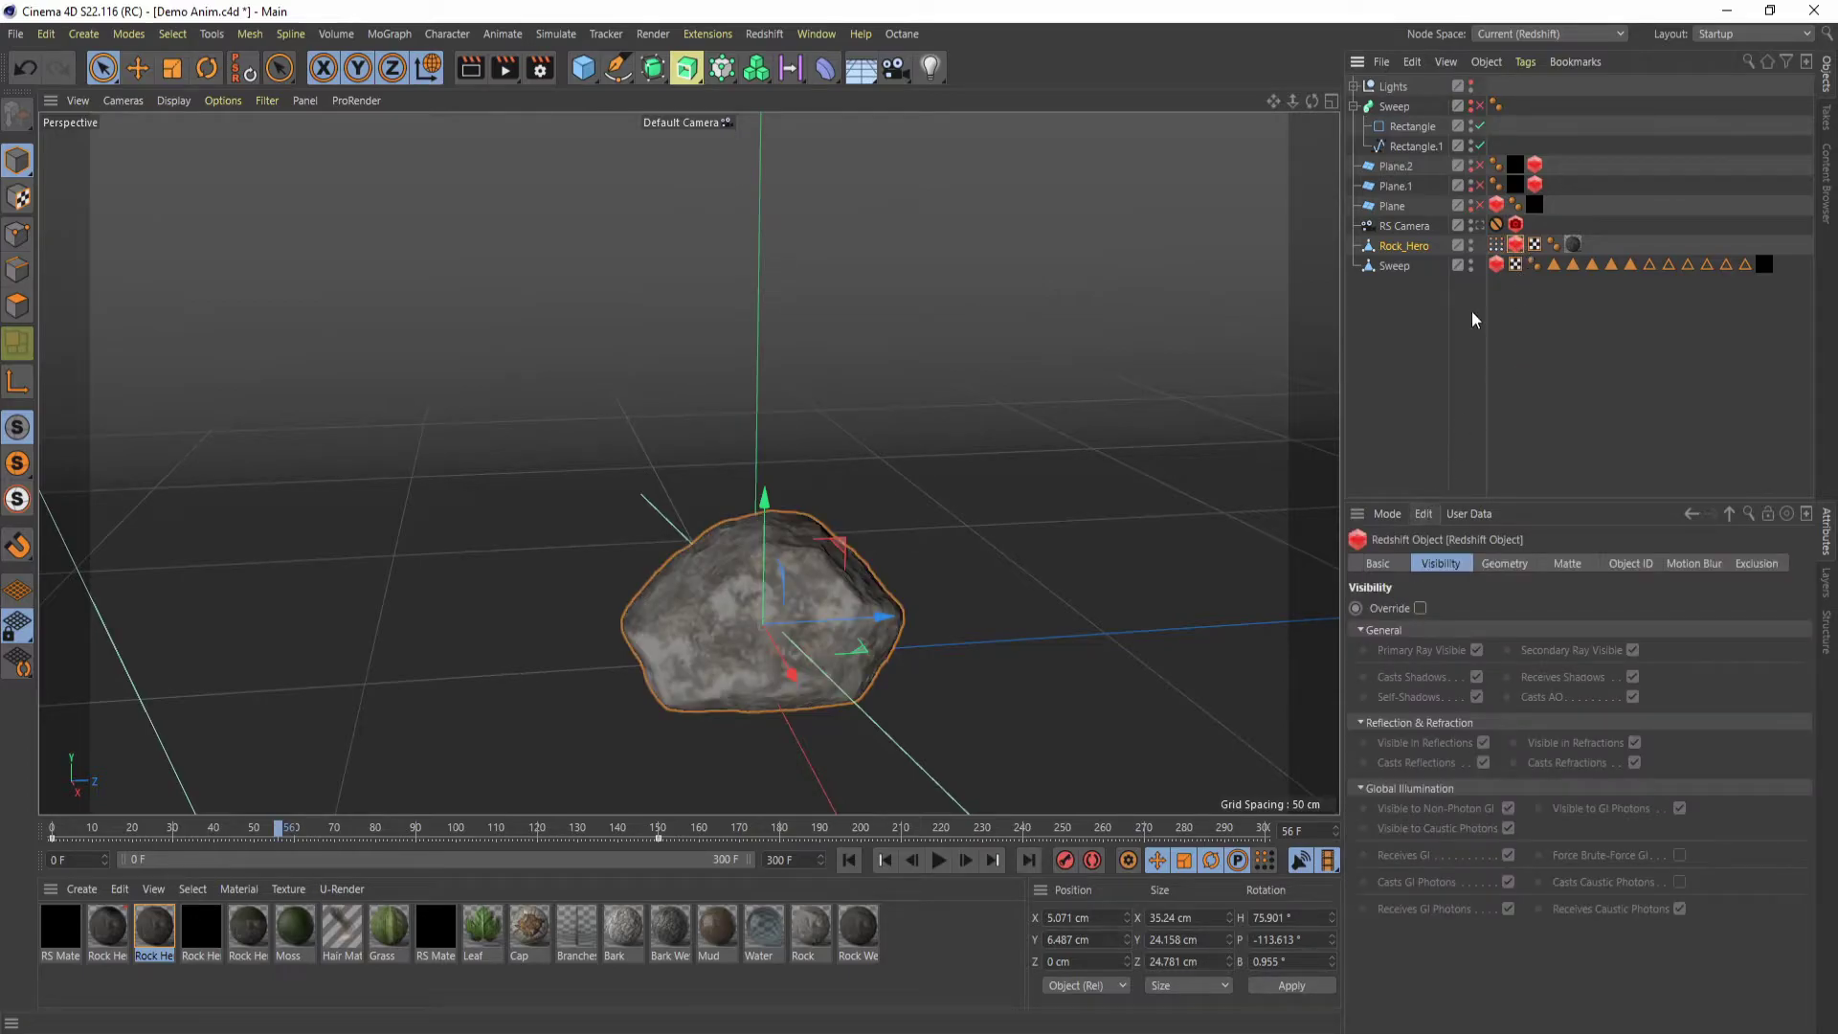
- Open the Rock Hero 3 material's shader graph and add a C4D Vertex Map node below the existing nodes
{"action": "double_click", "coordinate": [155, 925]}
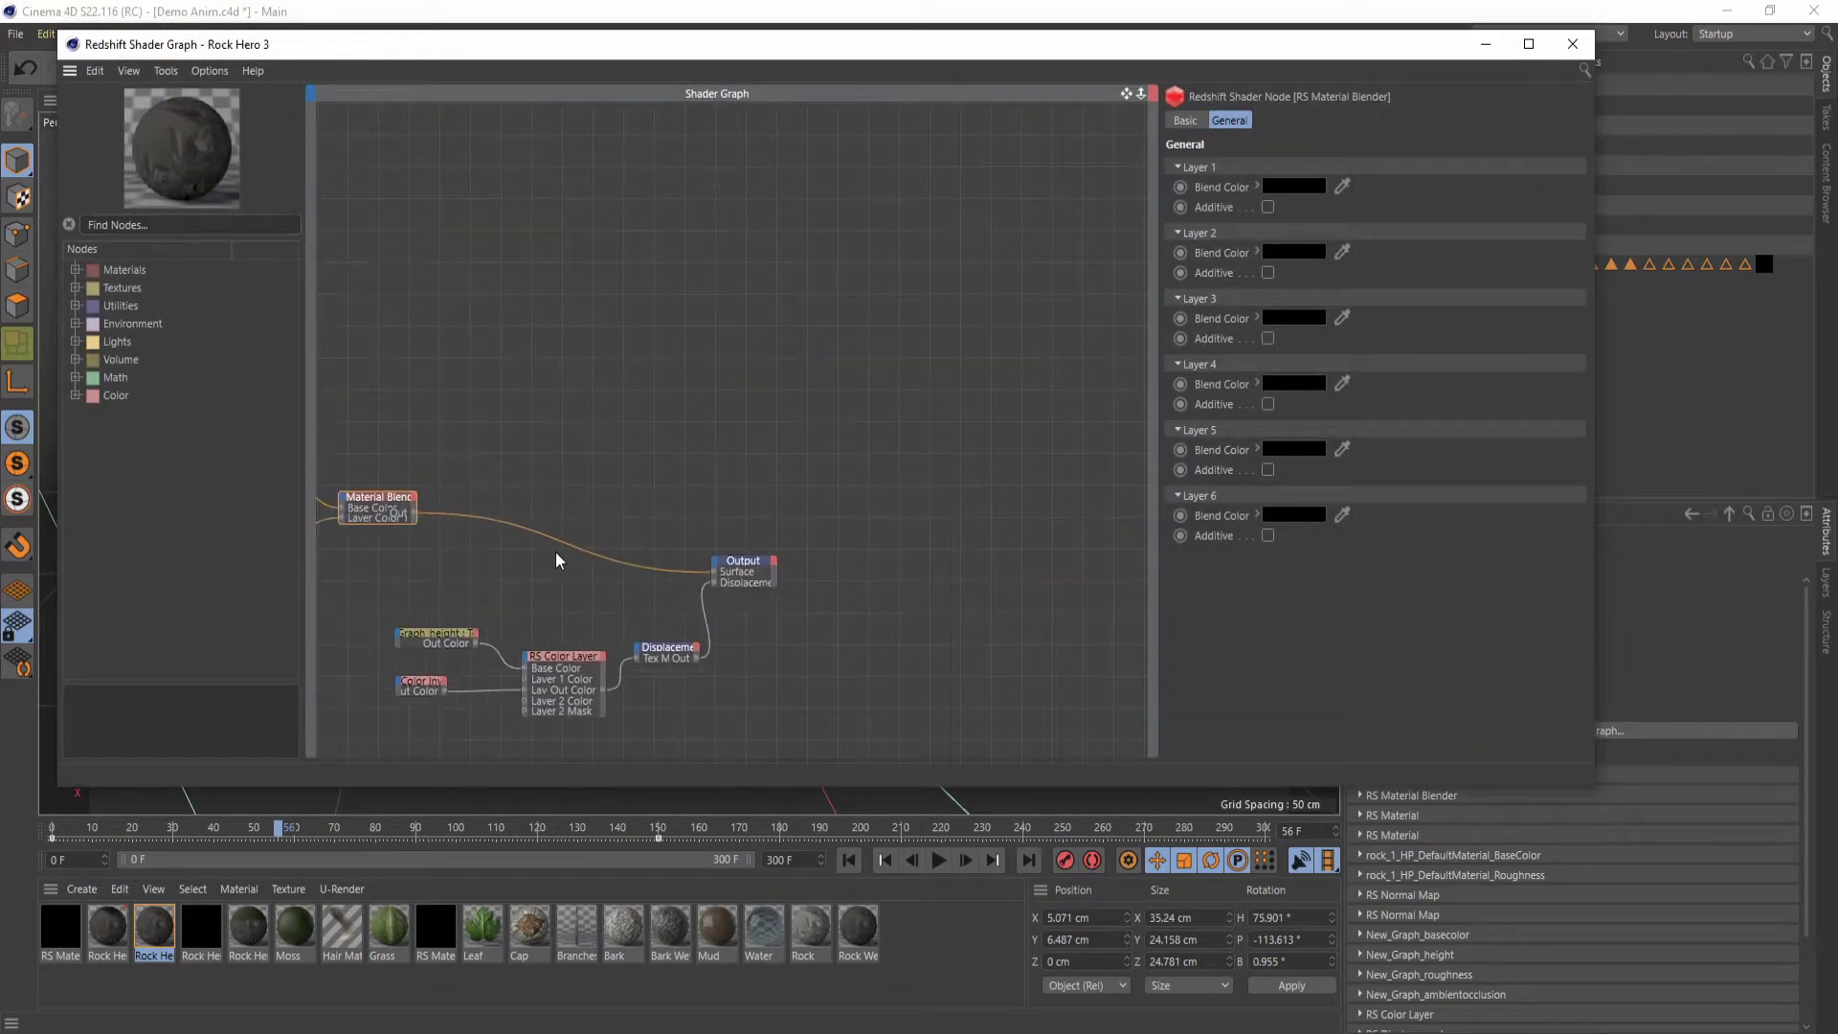
{"action": "middle_click_drag", "start_coordinate": [616, 500], "coordinate": [816, 479]}
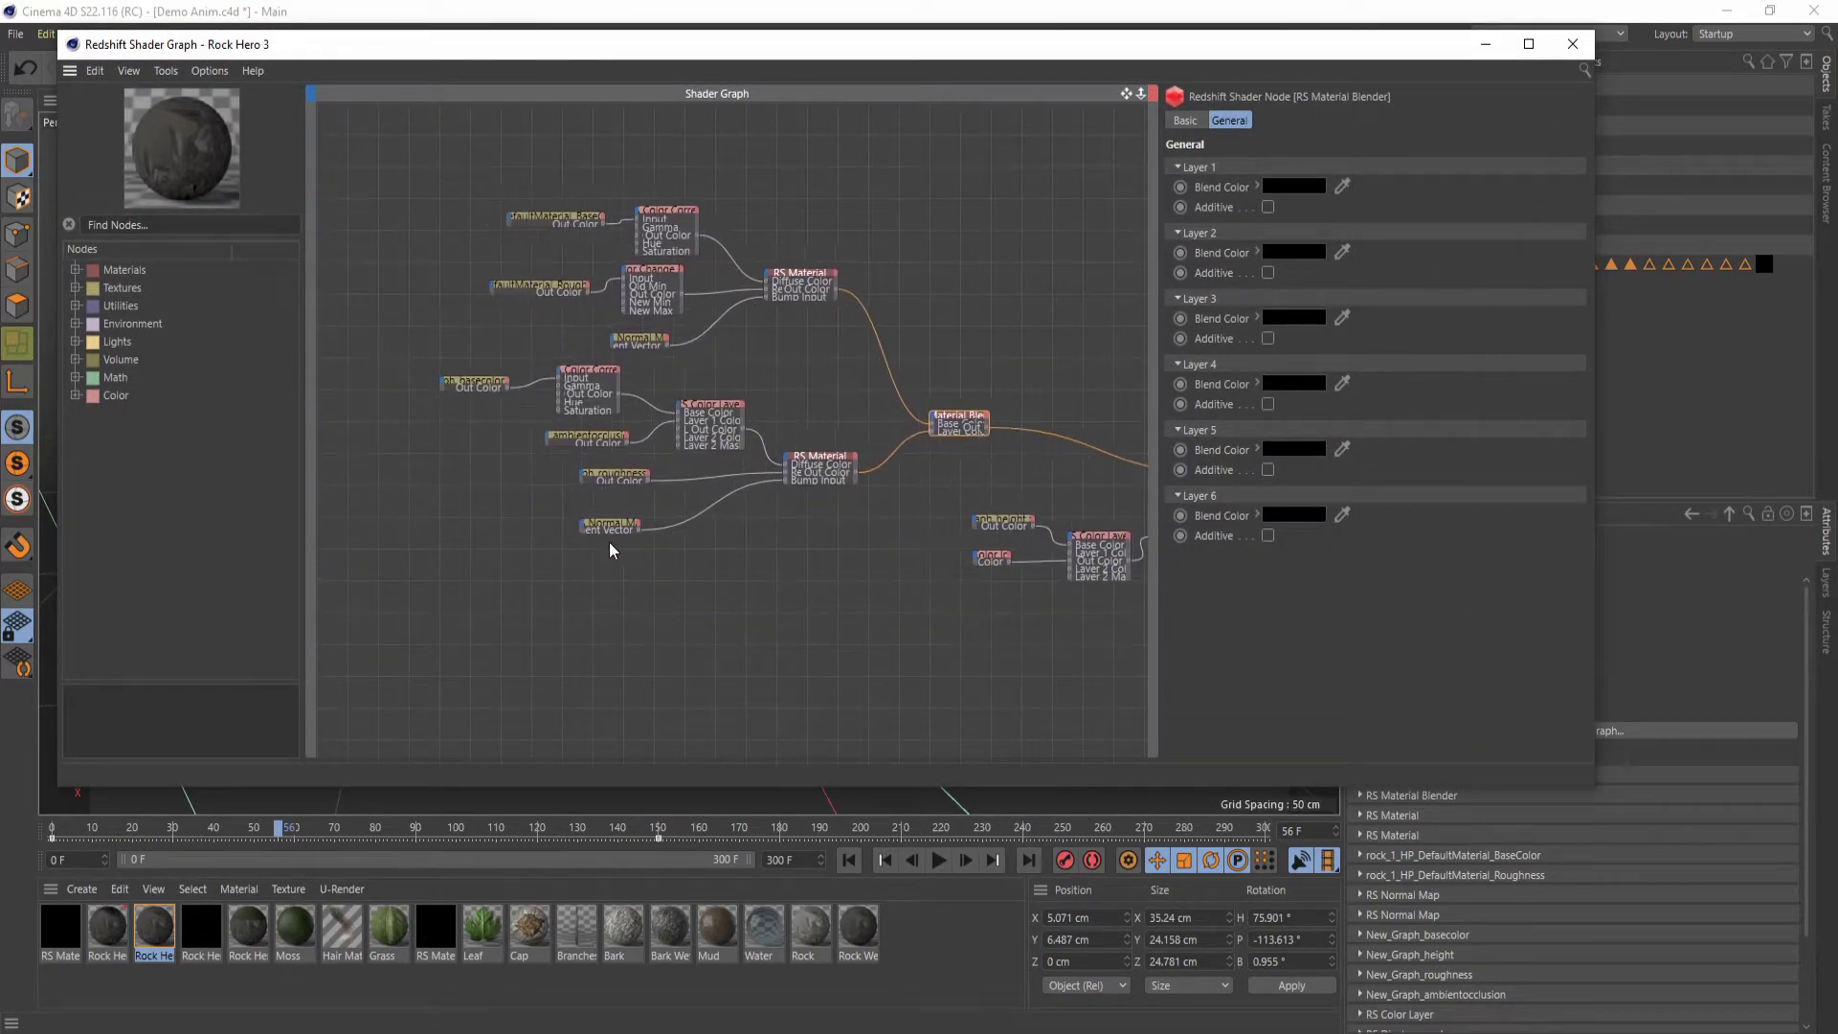
{"action": "scroll", "coordinate": [670, 493], "scroll_direction": "down", "scroll_amount": 1}
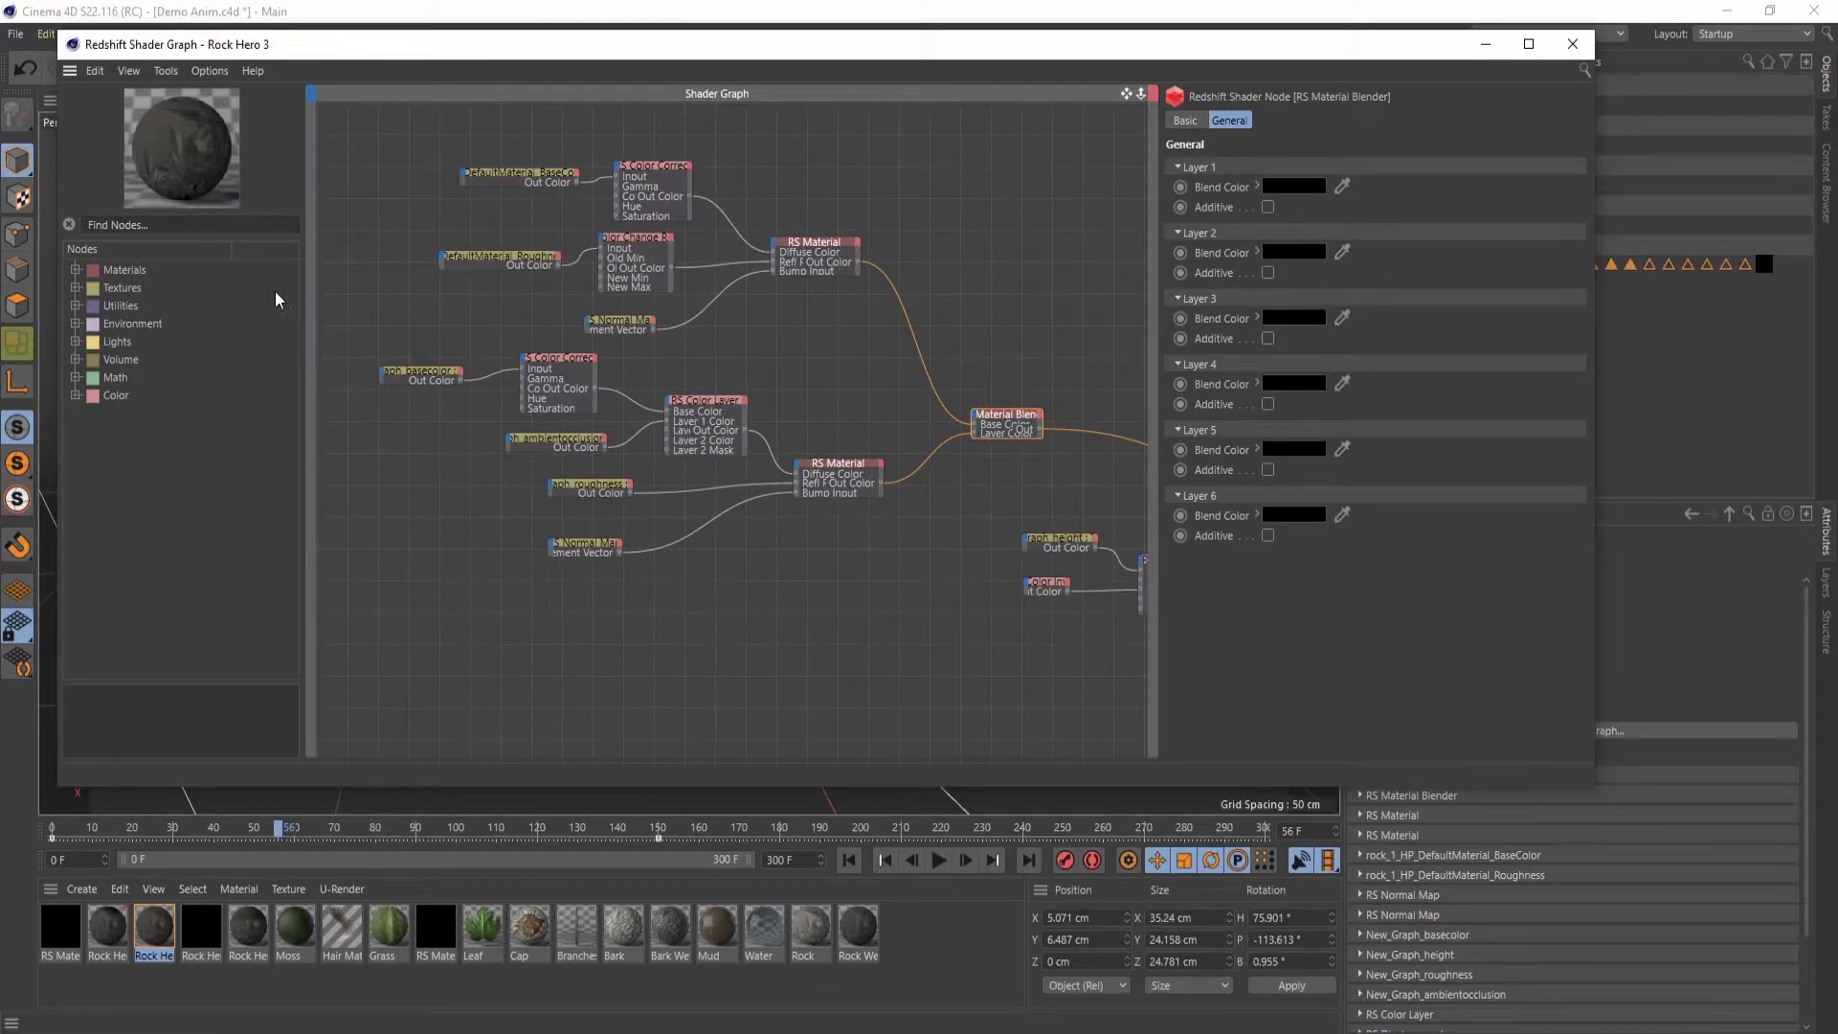
{"action": "left_click", "coordinate": [171, 230]}
{"action": "type", "text": "vert"}
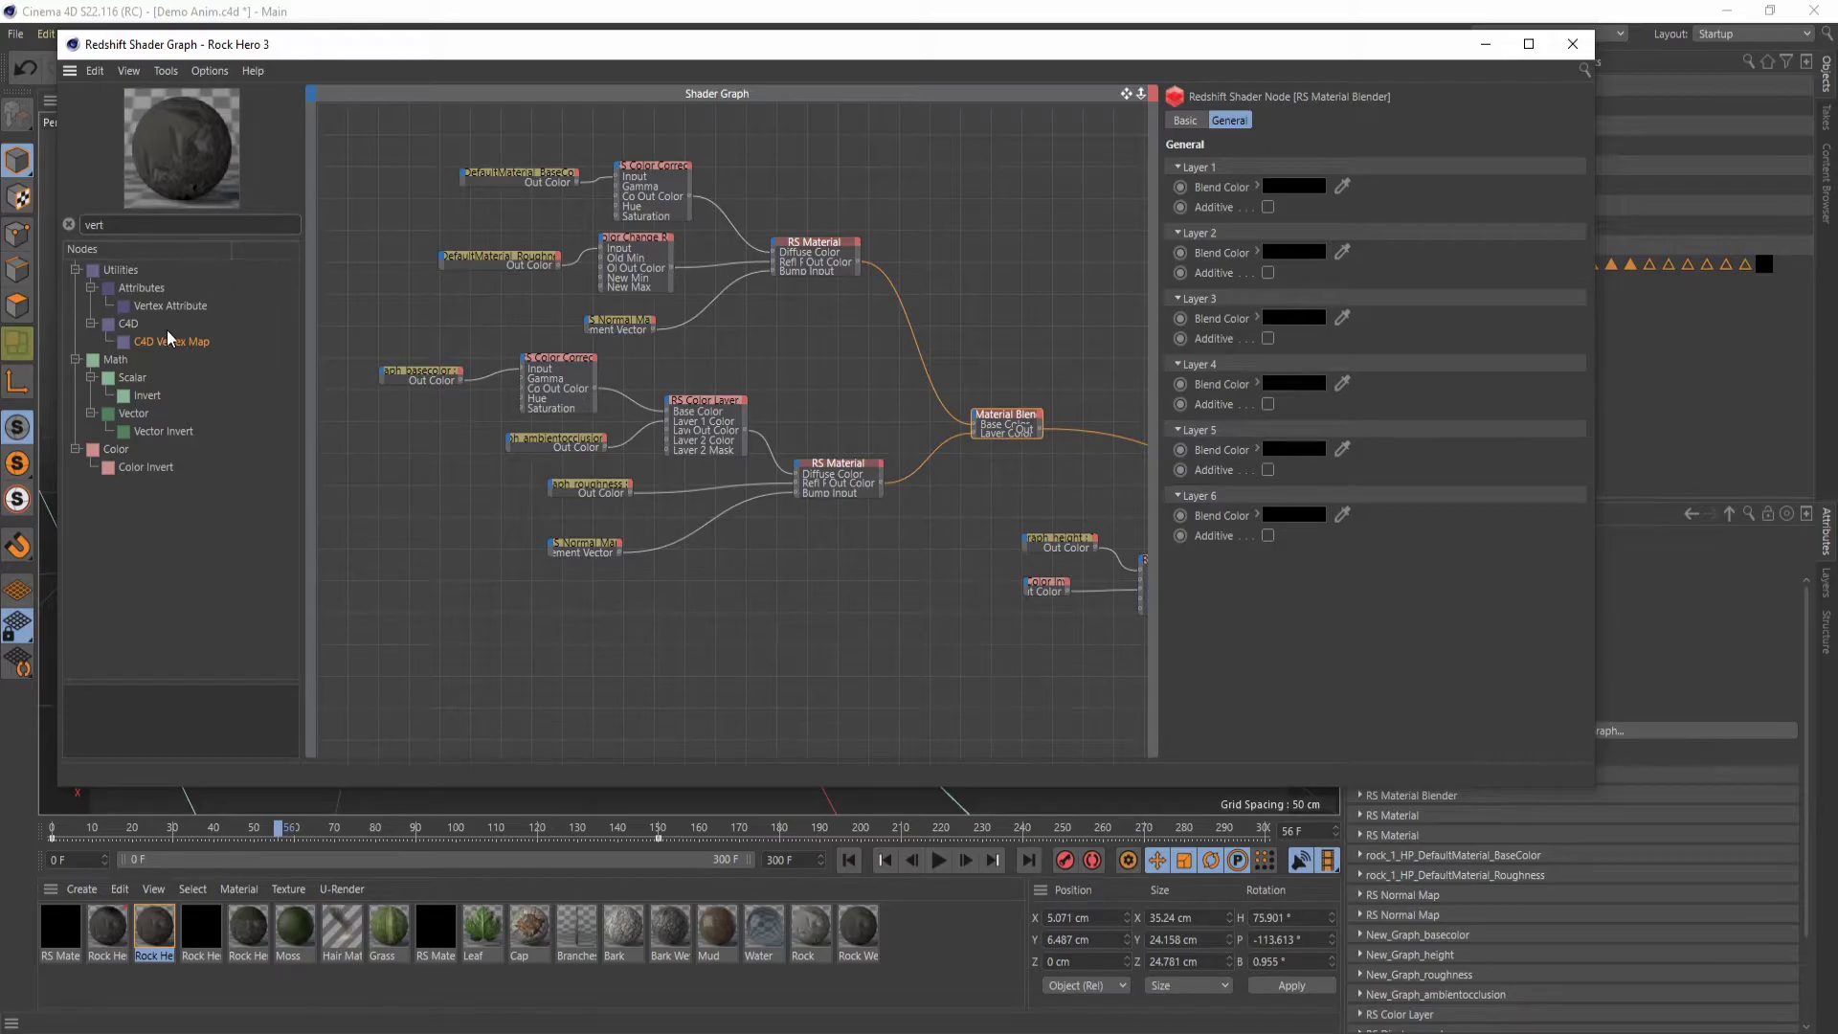
{"action": "left_click_drag", "start_coordinate": [170, 336], "coordinate": [698, 645]}
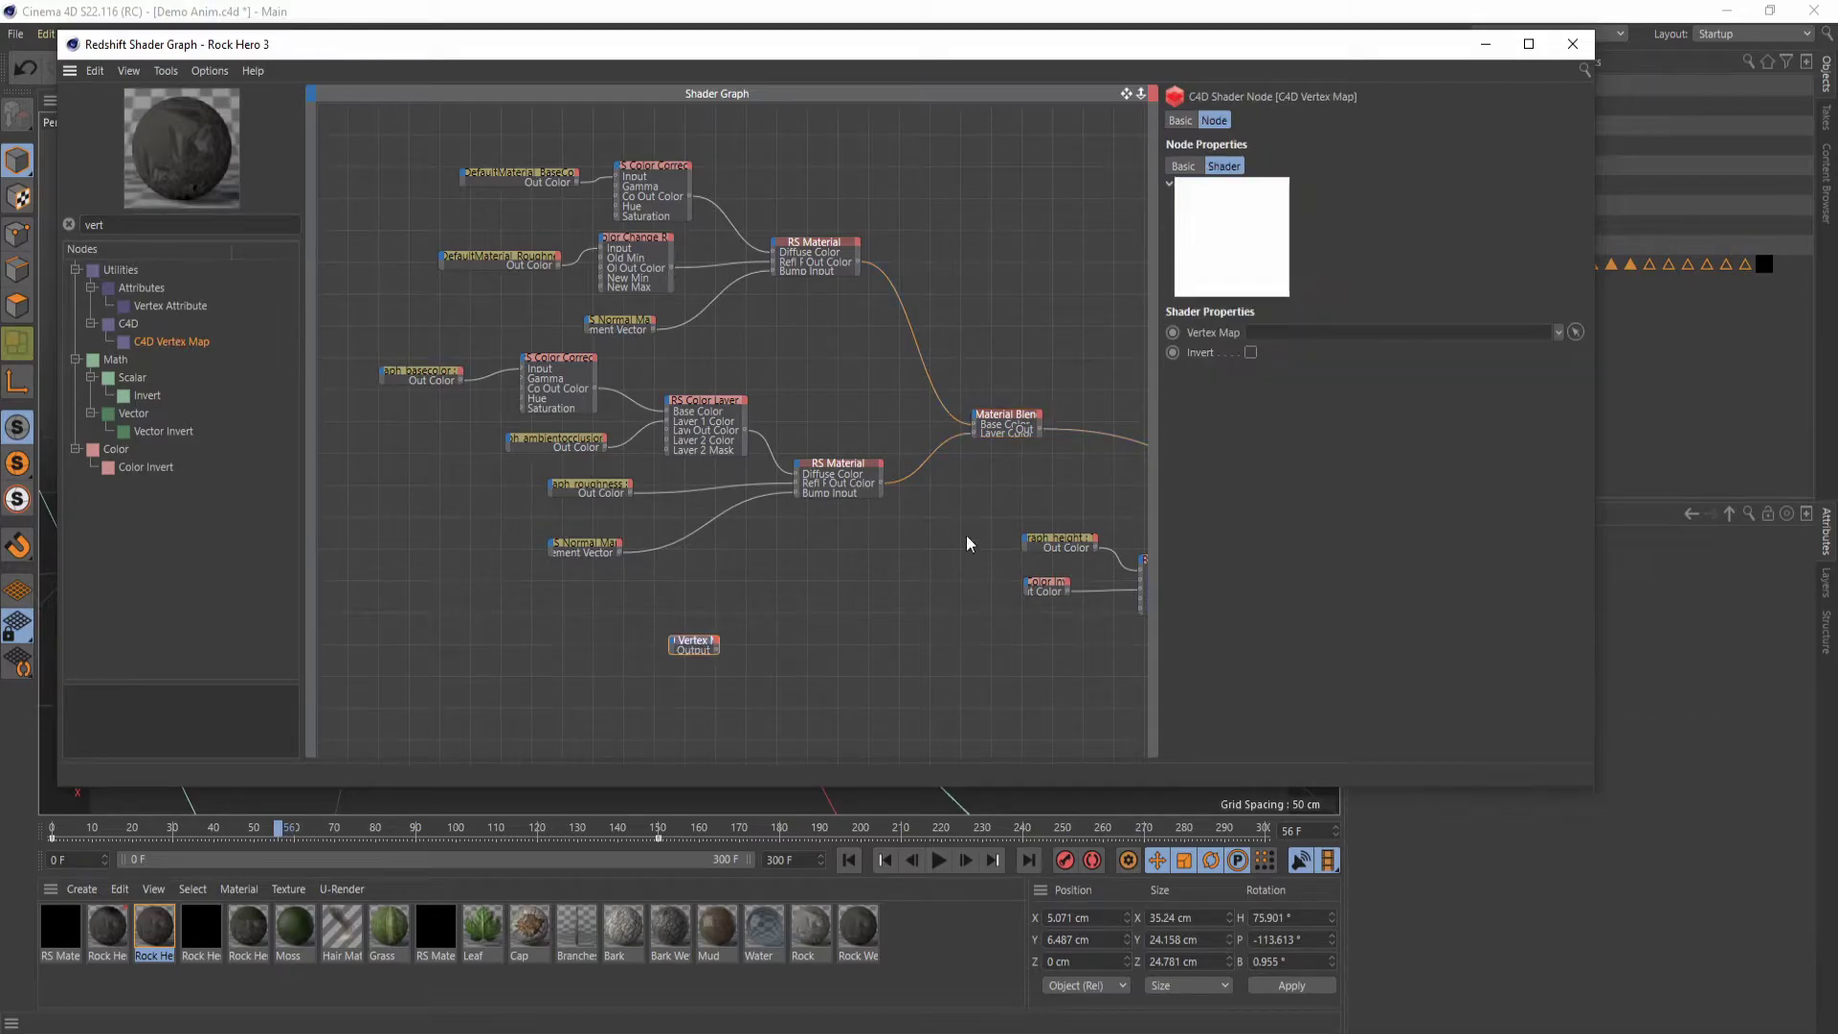
- Assign the Rock_Hero's Vertex Color tag as the Vertex Map of the C4D Vertex Map node
{"action": "left_click_drag", "start_coordinate": [1319, 56], "coordinate": [1187, 83]}
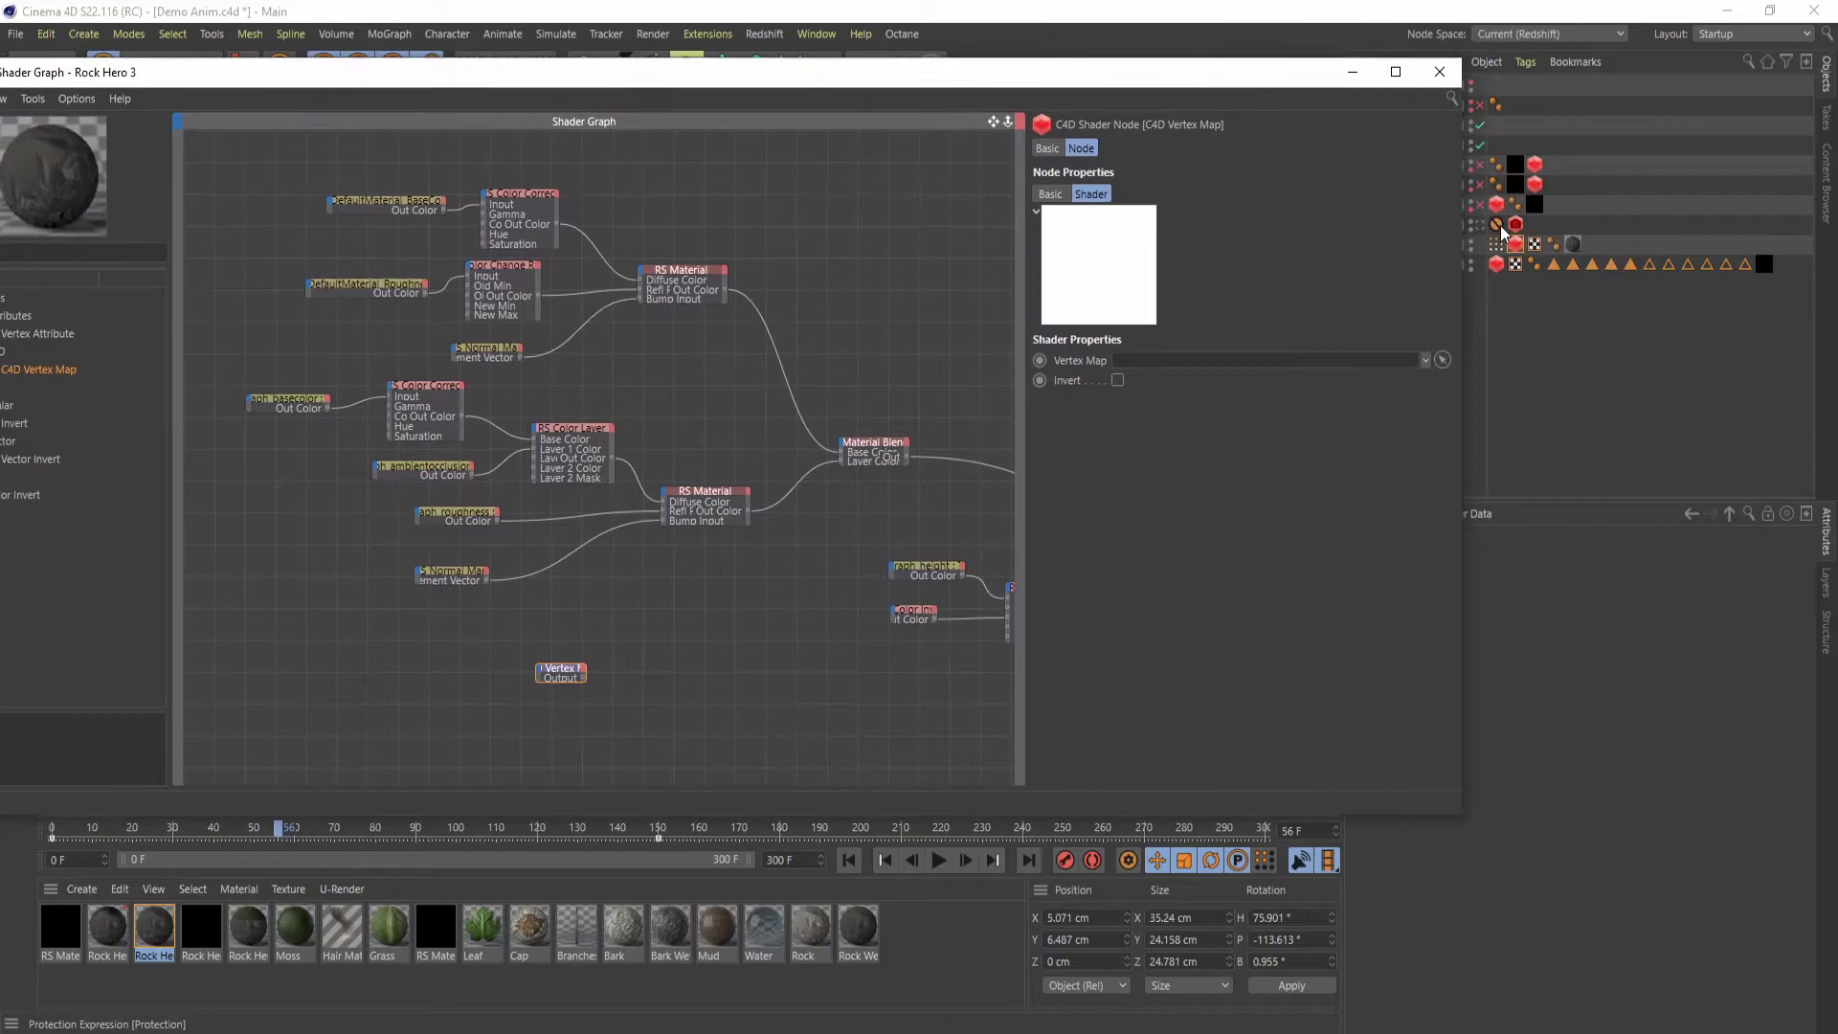
{"action": "left_click_drag", "start_coordinate": [1499, 243], "coordinate": [1187, 367]}
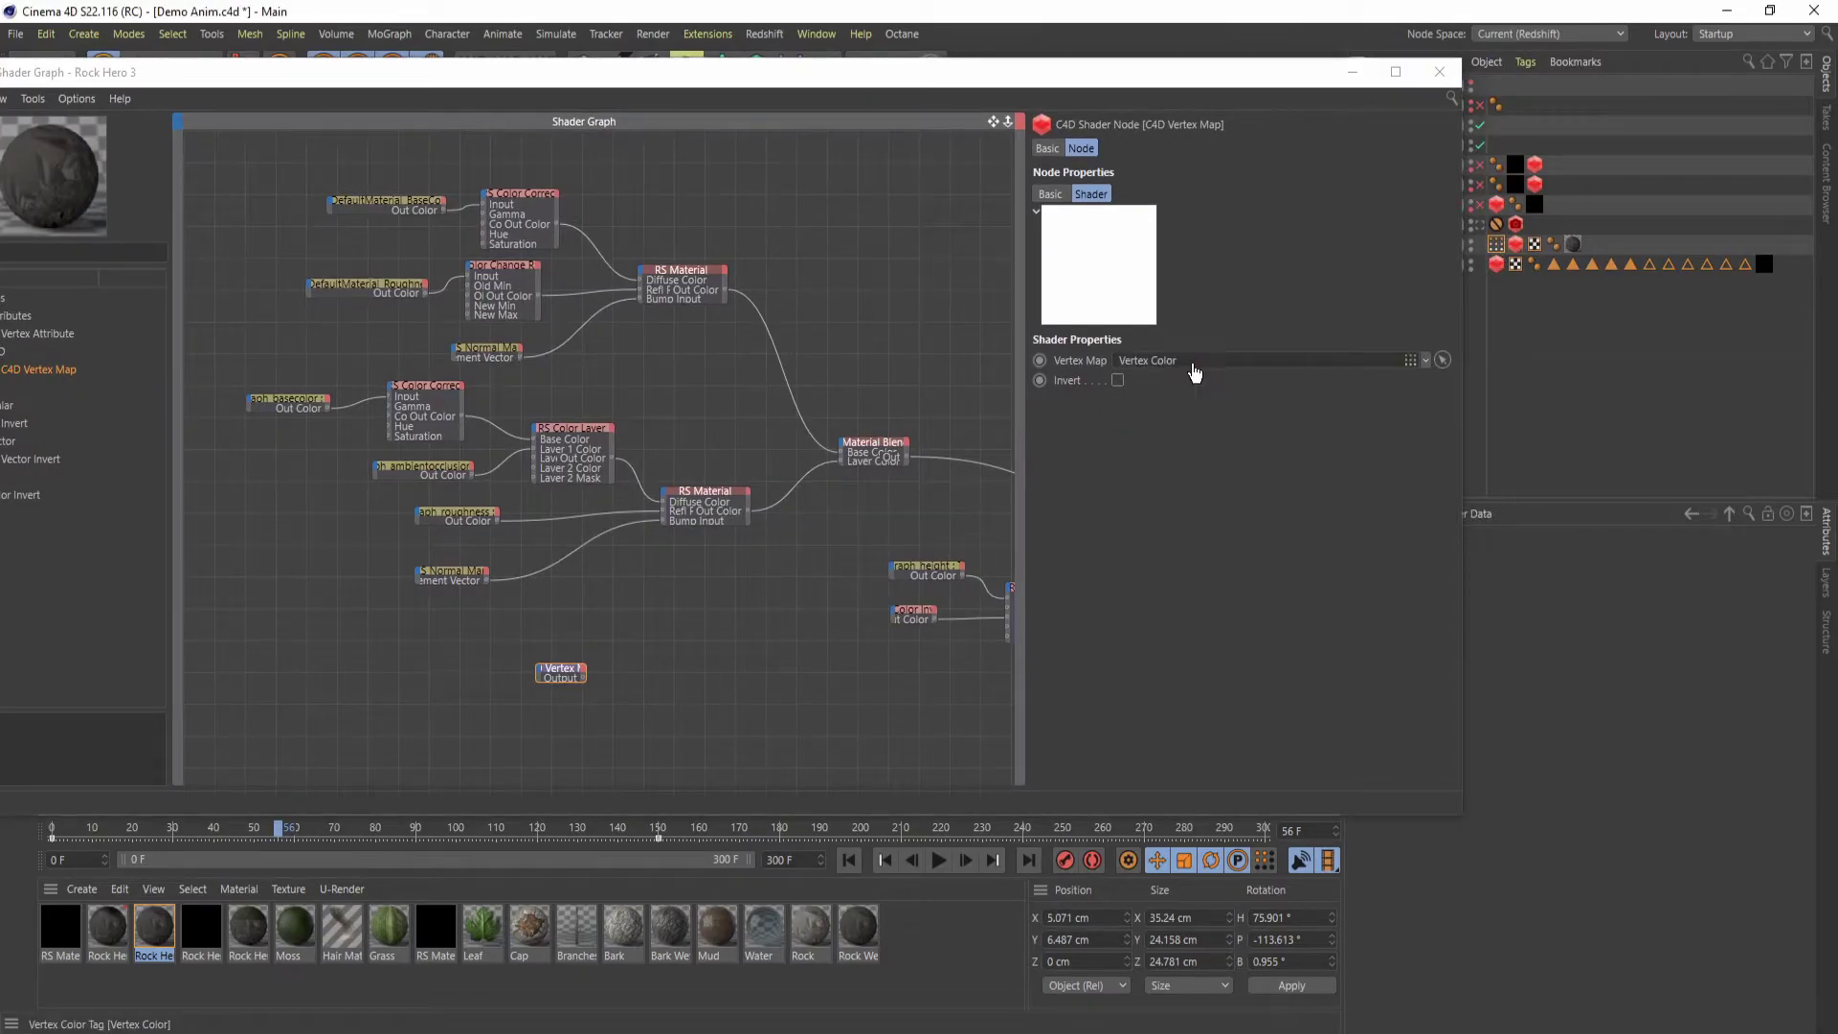
{"action": "left_click_drag", "start_coordinate": [1014, 80], "coordinate": [1135, 44]}
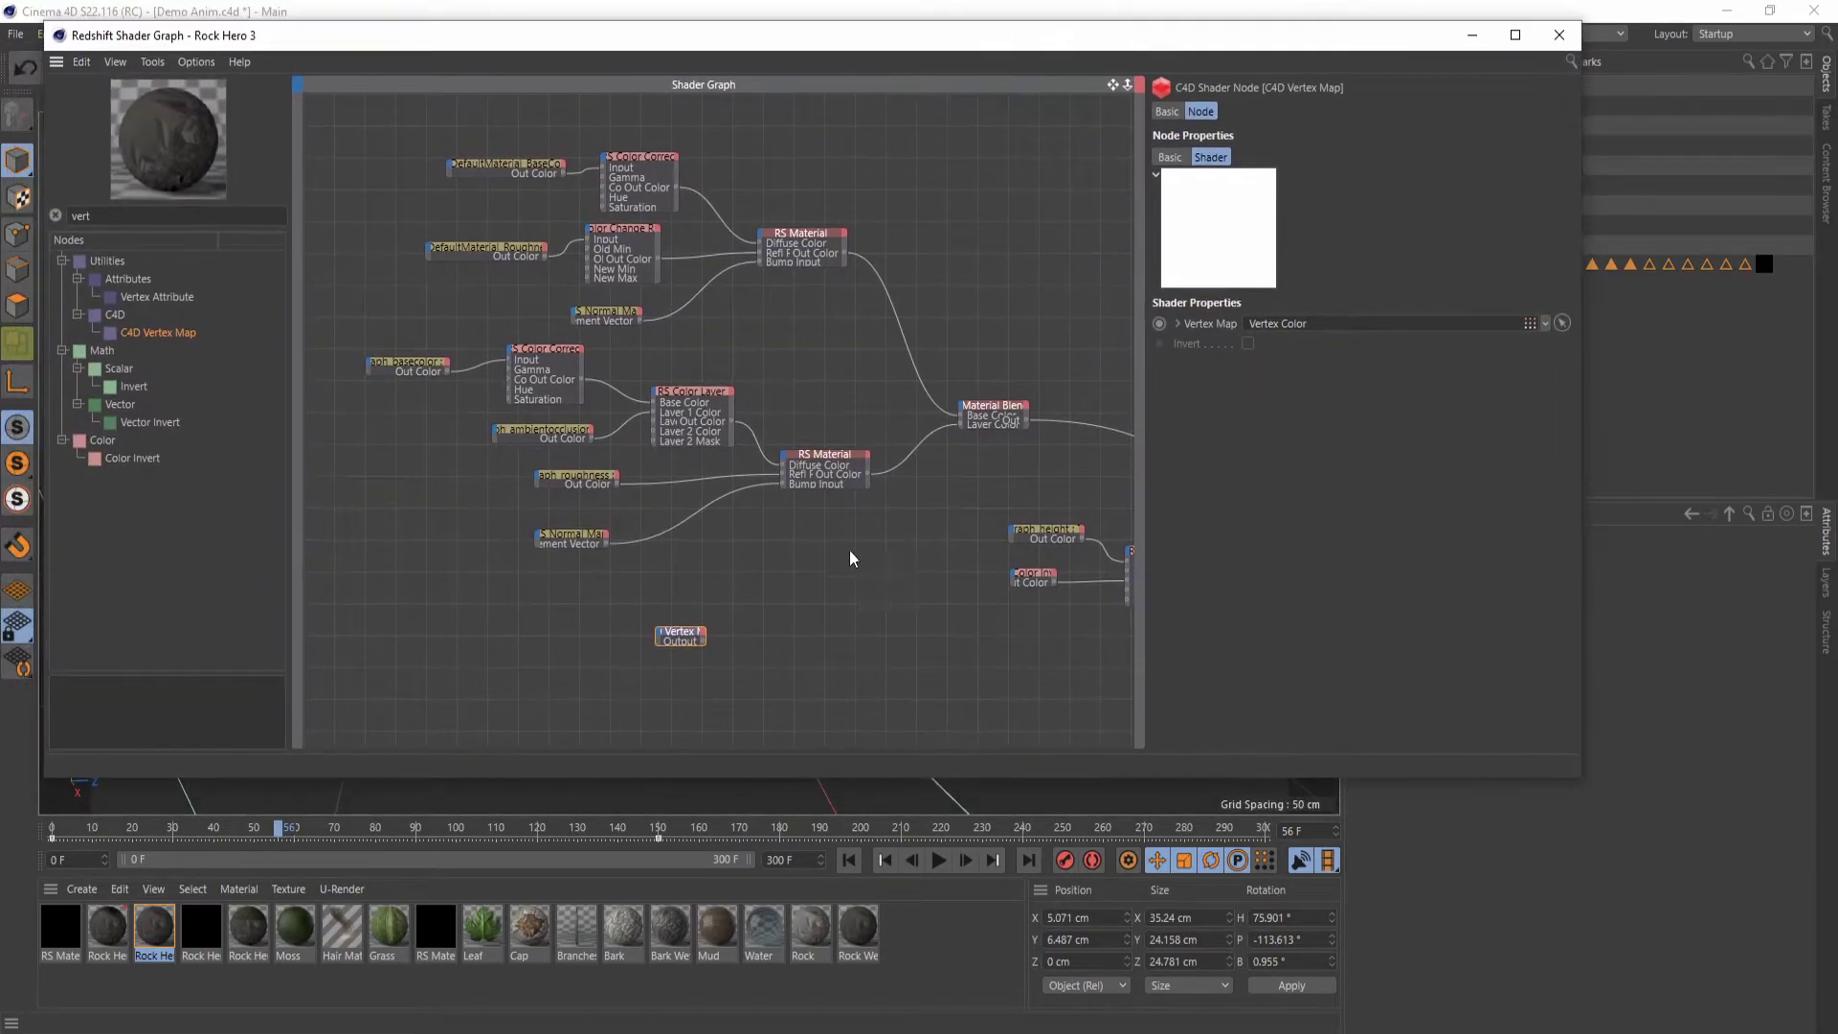
- Move the C4D Vertex Map node up beneath the lower RS Material node, closer to the RS Material Blender
{"action": "scroll", "coordinate": [849, 549], "scroll_direction": "up", "scroll_amount": 3}
{"action": "middle_click_drag", "start_coordinate": [711, 744], "coordinate": [600, 574]}
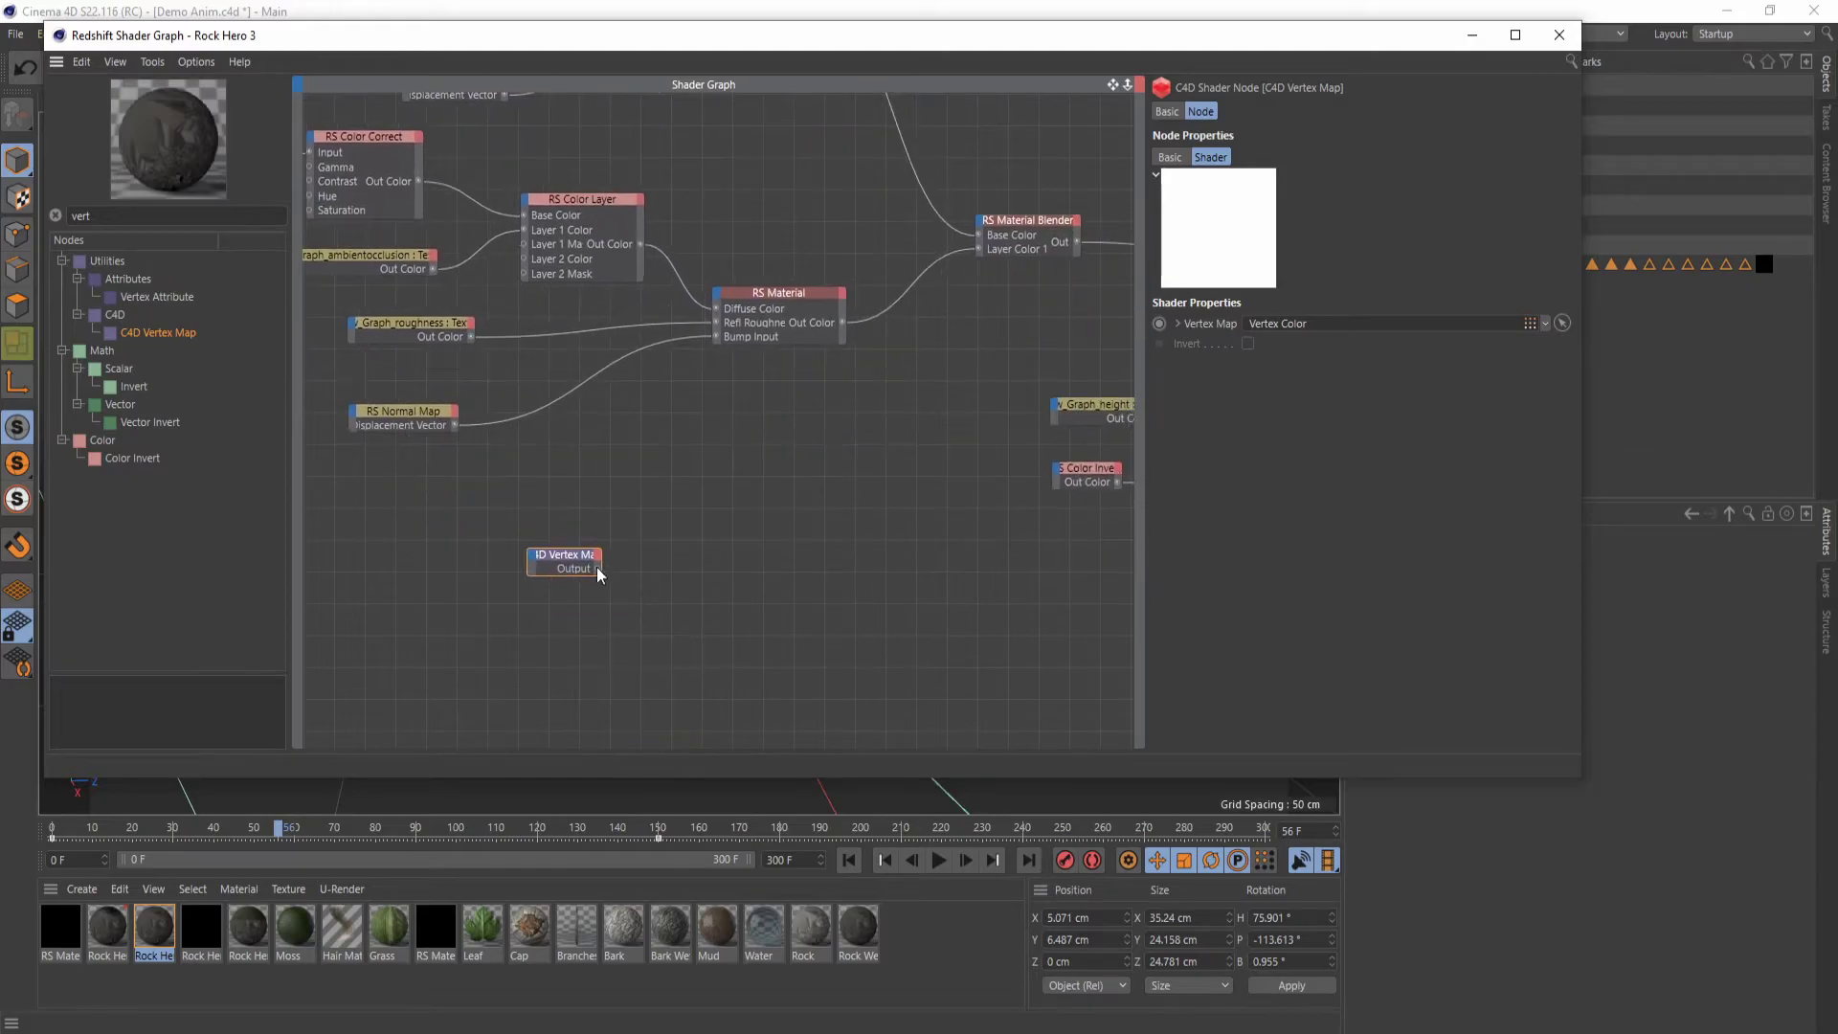
{"action": "left_click_drag", "start_coordinate": [566, 554], "coordinate": [735, 470]}
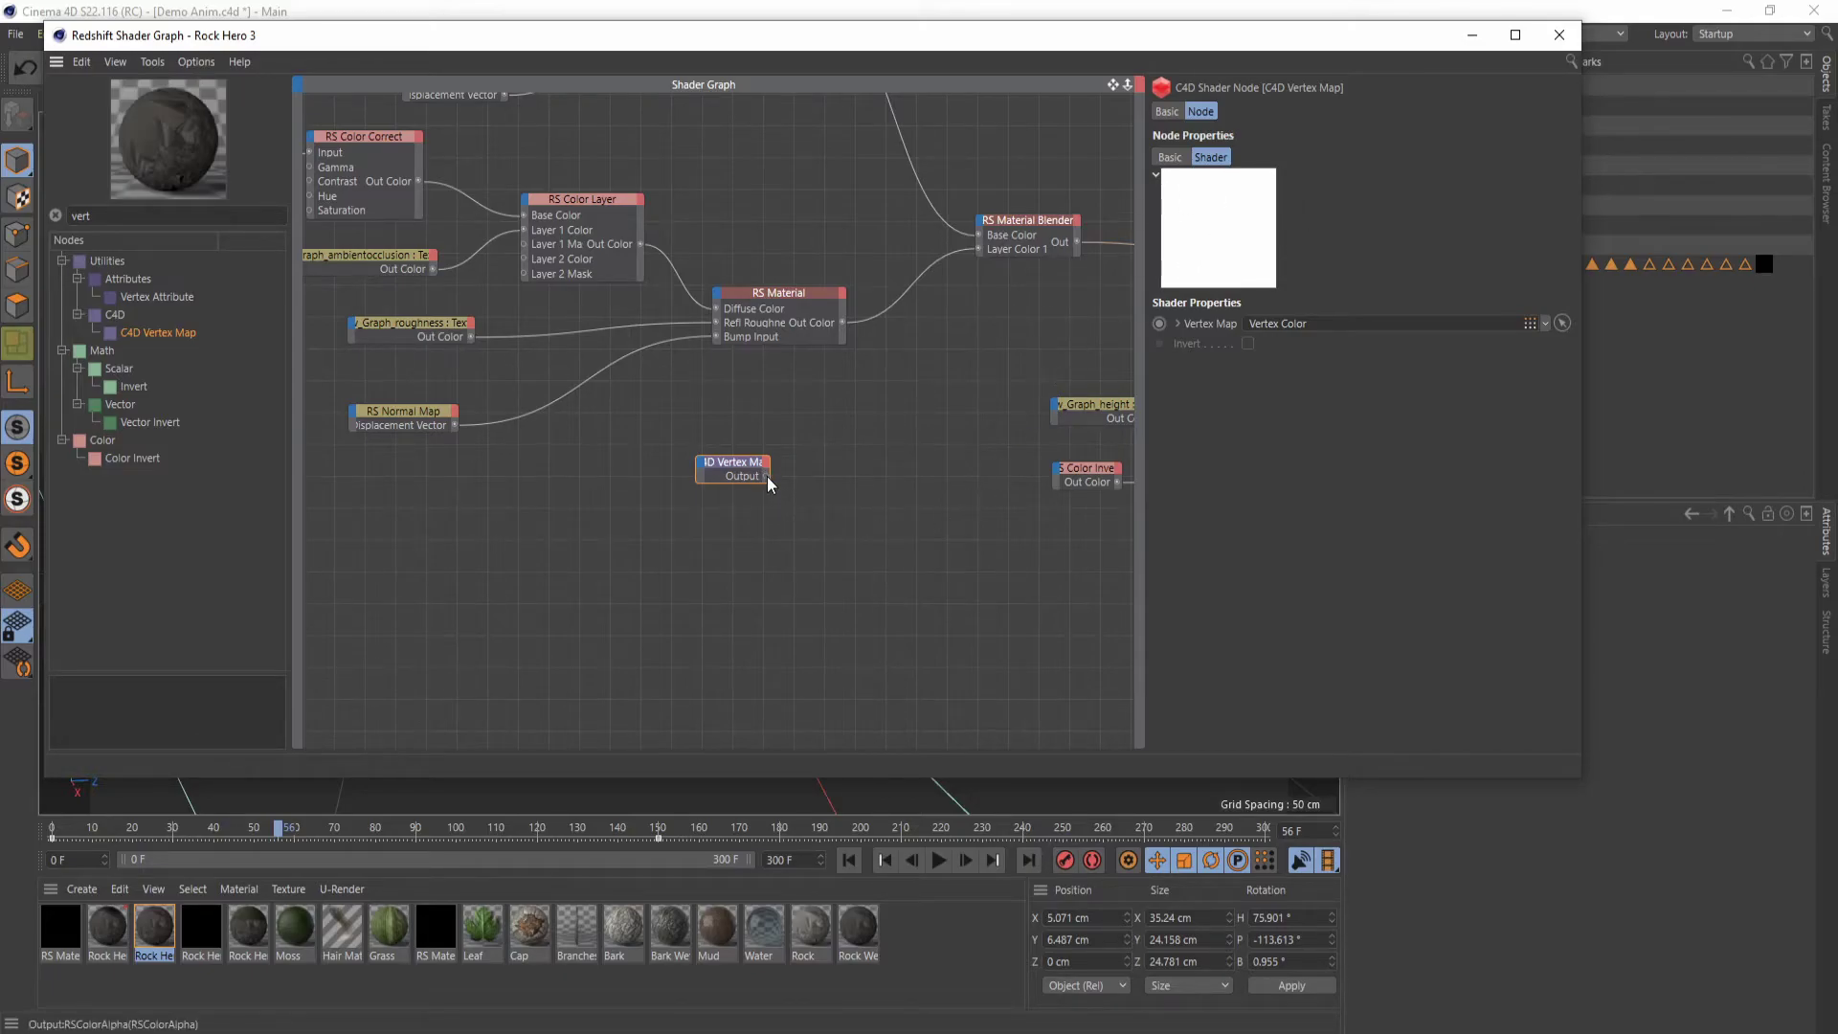
- Connect the C4D Vertex Map node's output to Blend Color 1 of the RS Material Blender
{"action": "left_click_drag", "start_coordinate": [766, 476], "coordinate": [1120, 284]}
{"action": "middle_click_drag", "start_coordinate": [815, 492], "coordinate": [626, 479]}
{"action": "left_click_drag", "start_coordinate": [550, 479], "coordinate": [804, 494]}
- Connect the C4D Vertex Map's output to the Input of the RS Color Invert that masks Layer 1 of the displacement's RS Color Layer
{"action": "middle_click_drag", "start_coordinate": [820, 538], "coordinate": [728, 556]}
{"action": "middle_click_drag", "start_coordinate": [1054, 443], "coordinate": [992, 427]}
{"action": "left_click", "coordinate": [923, 441]}
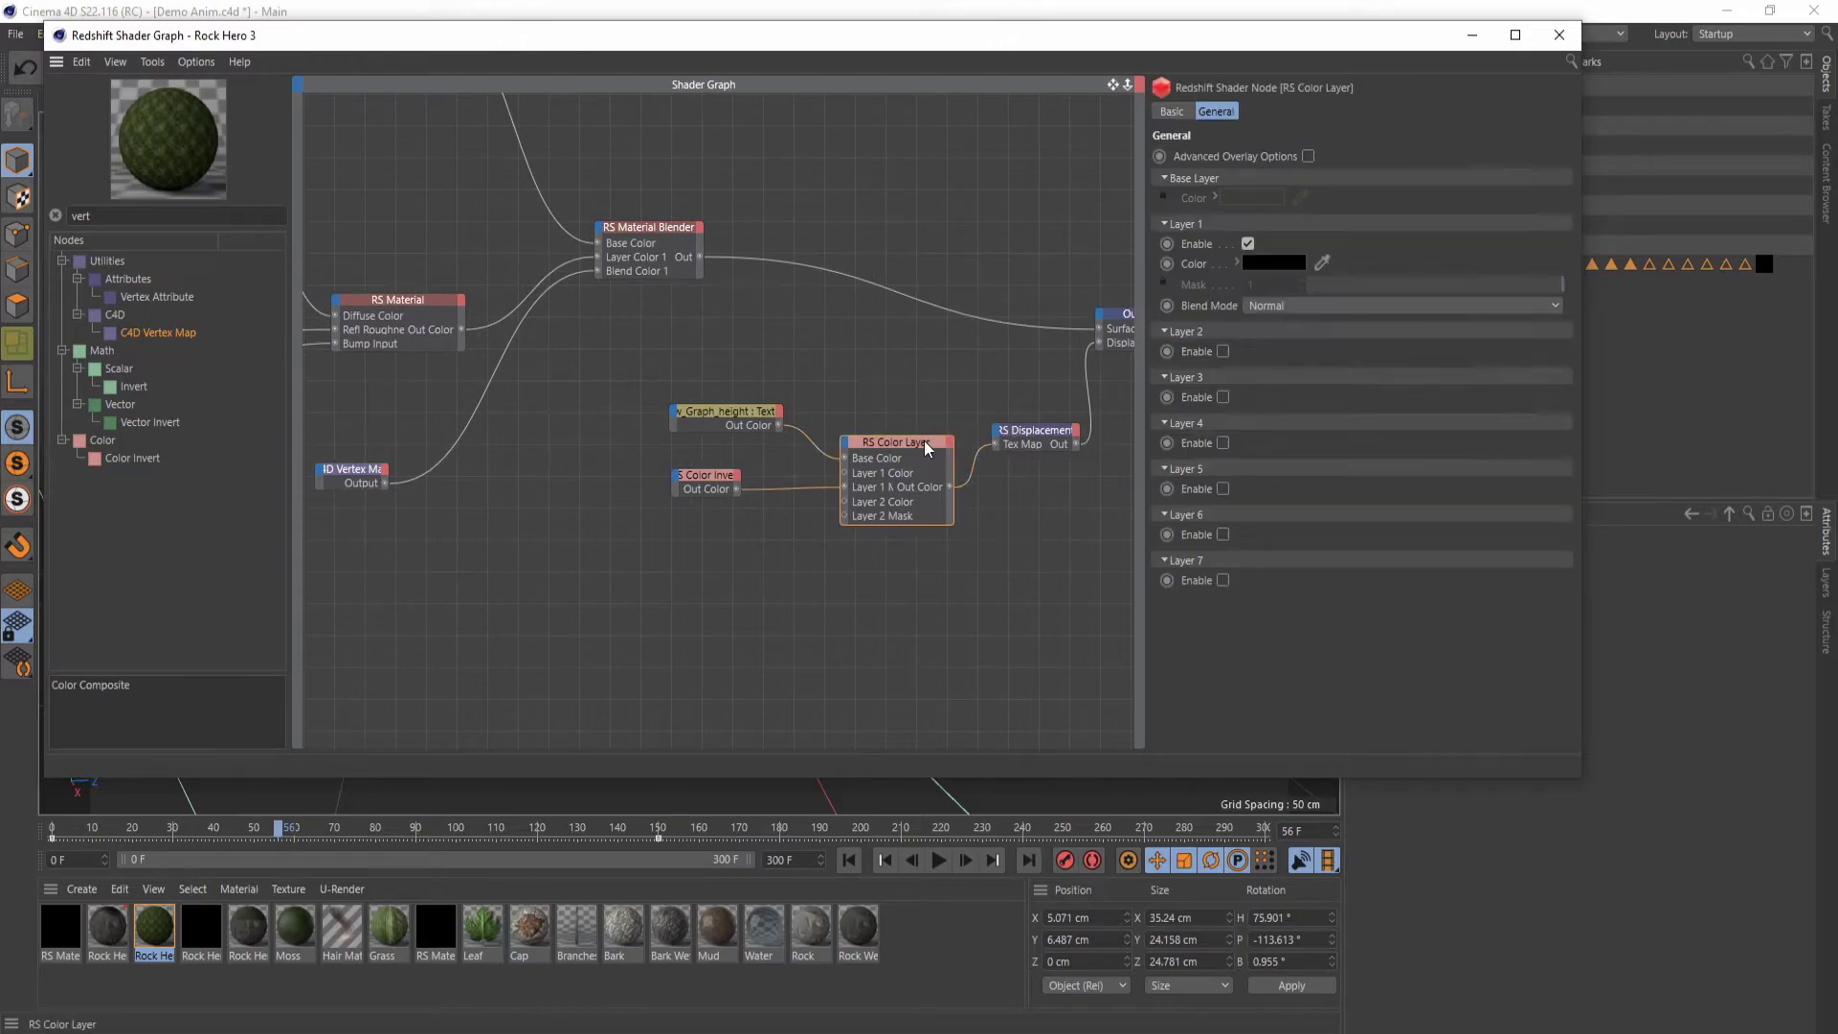
{"action": "middle_click_drag", "start_coordinate": [630, 565], "coordinate": [737, 519]}
{"action": "left_click", "coordinate": [873, 473]}
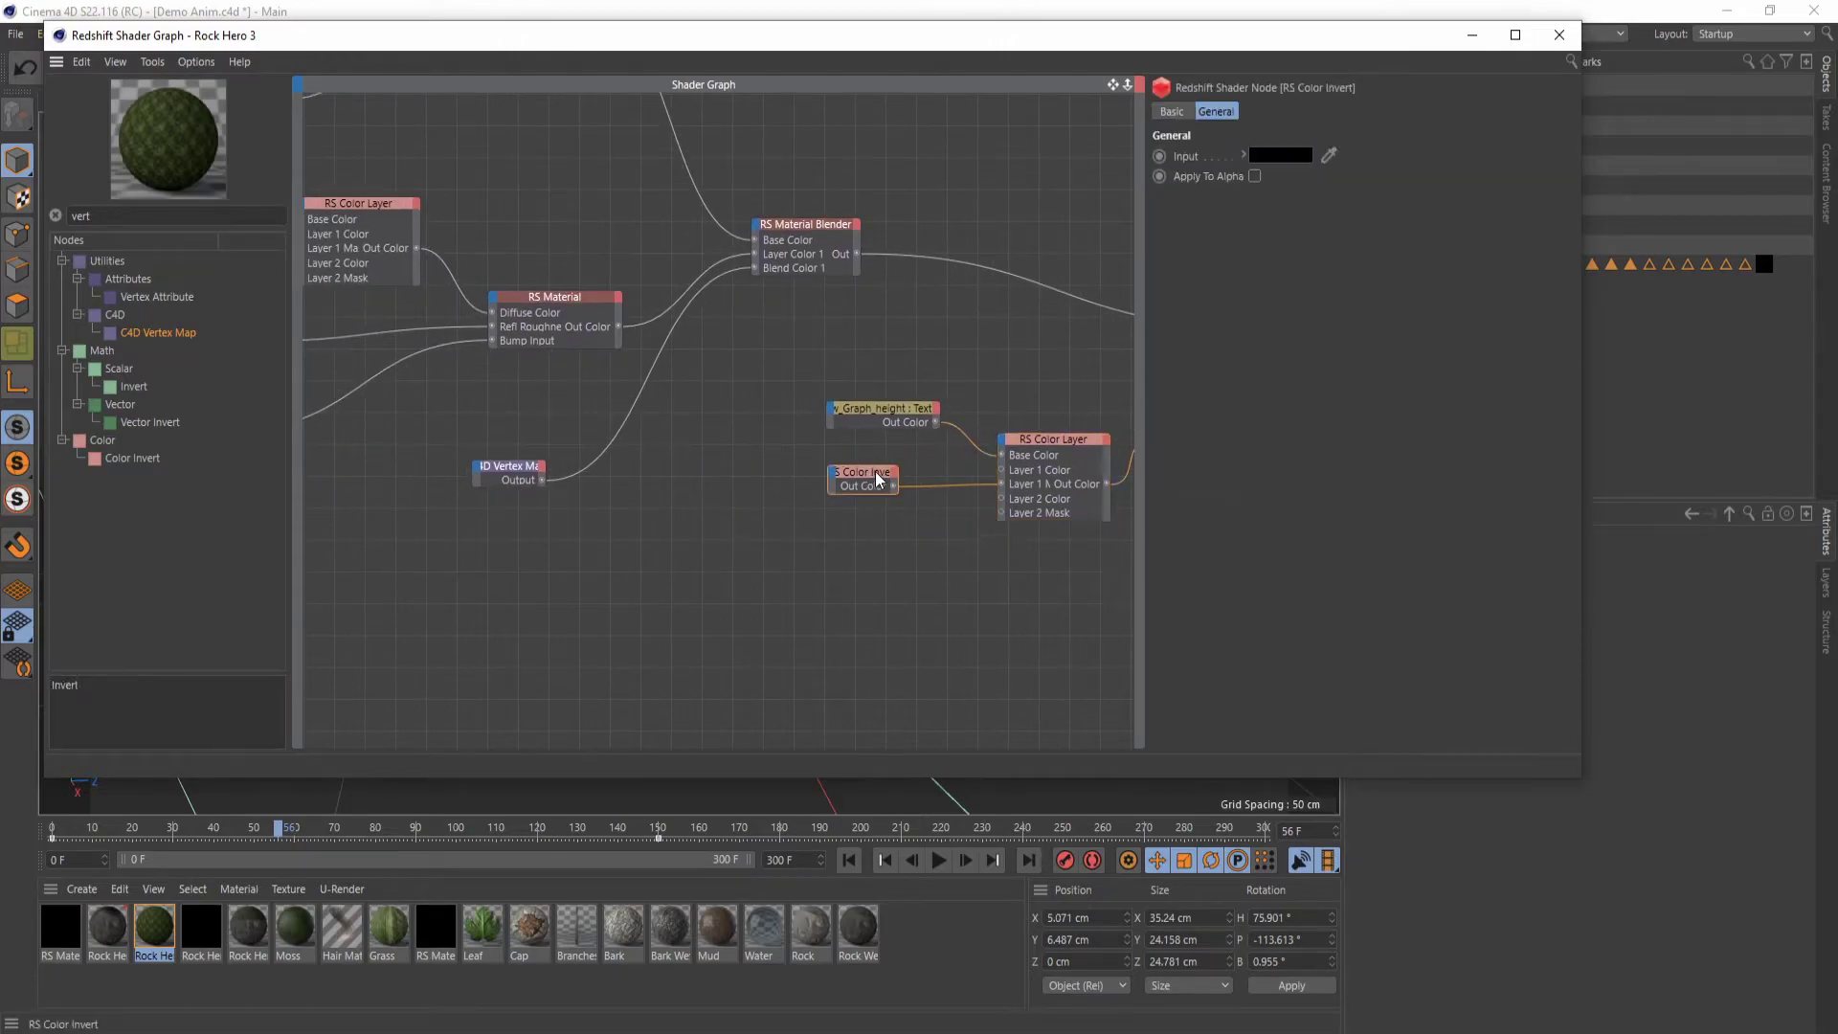
{"action": "left_click", "coordinate": [1047, 436]}
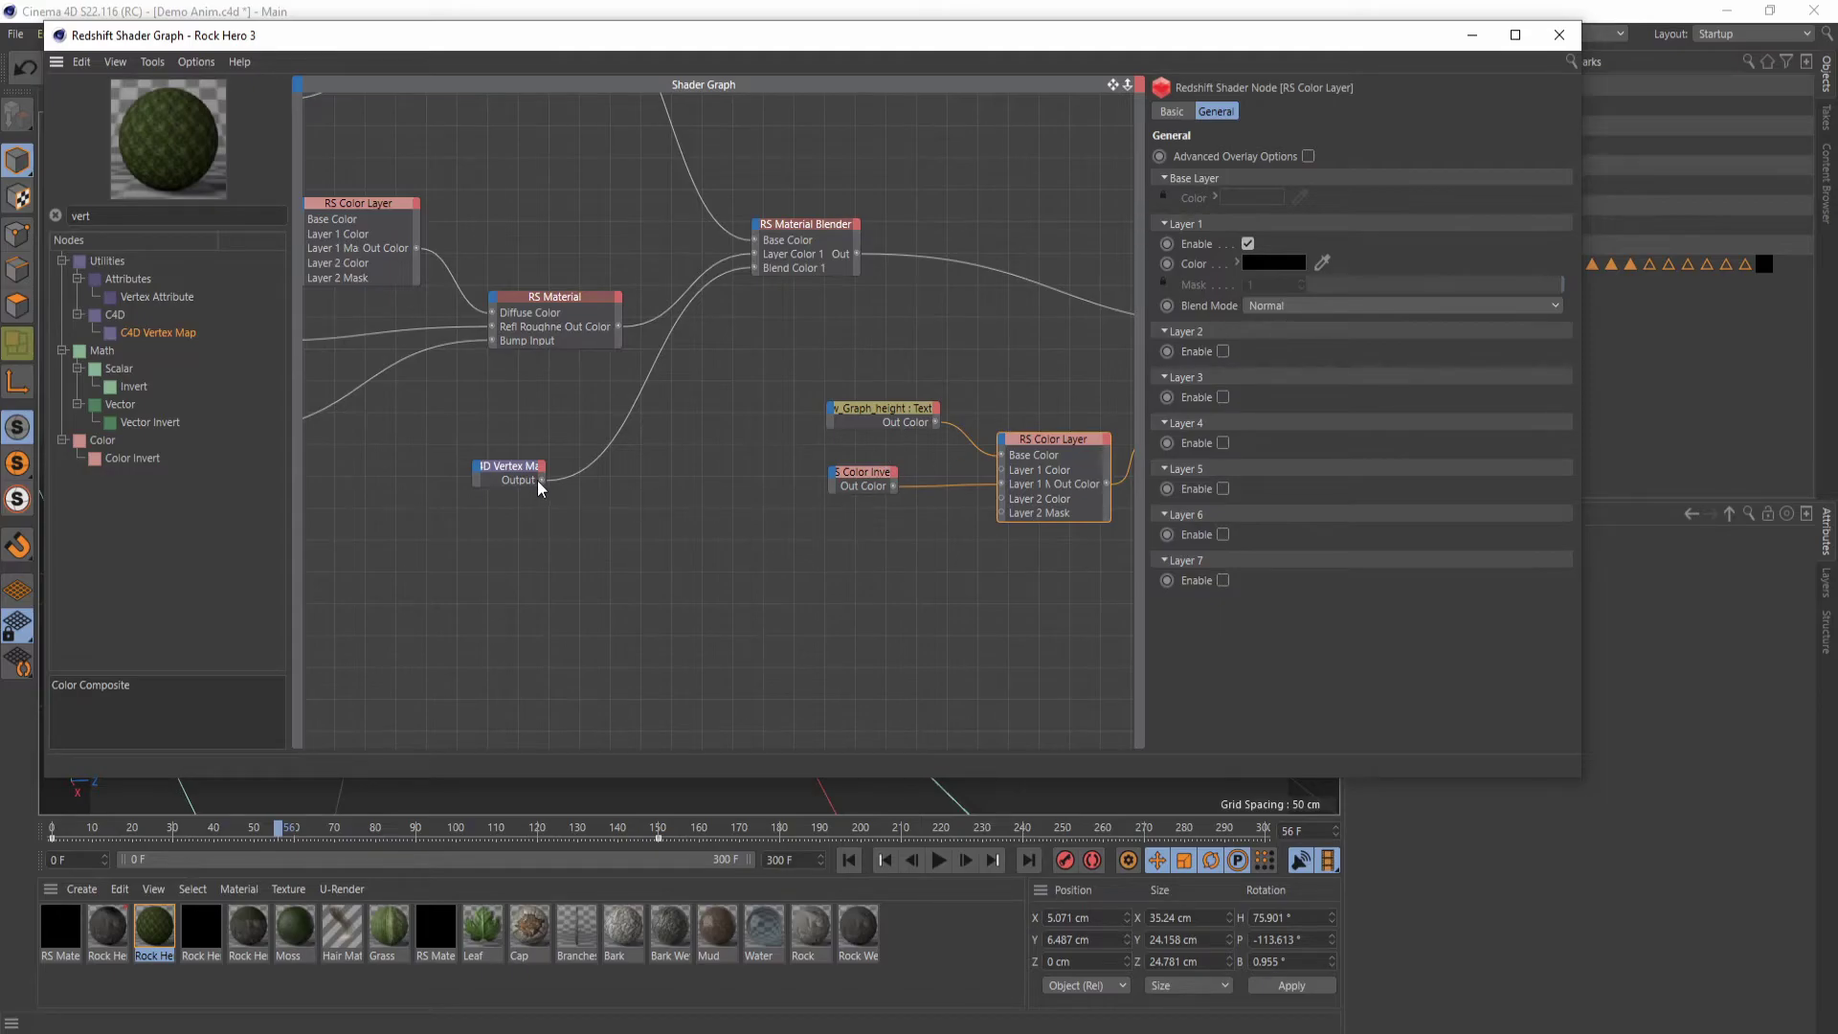
{"action": "left_click_drag", "start_coordinate": [541, 480], "coordinate": [863, 488]}
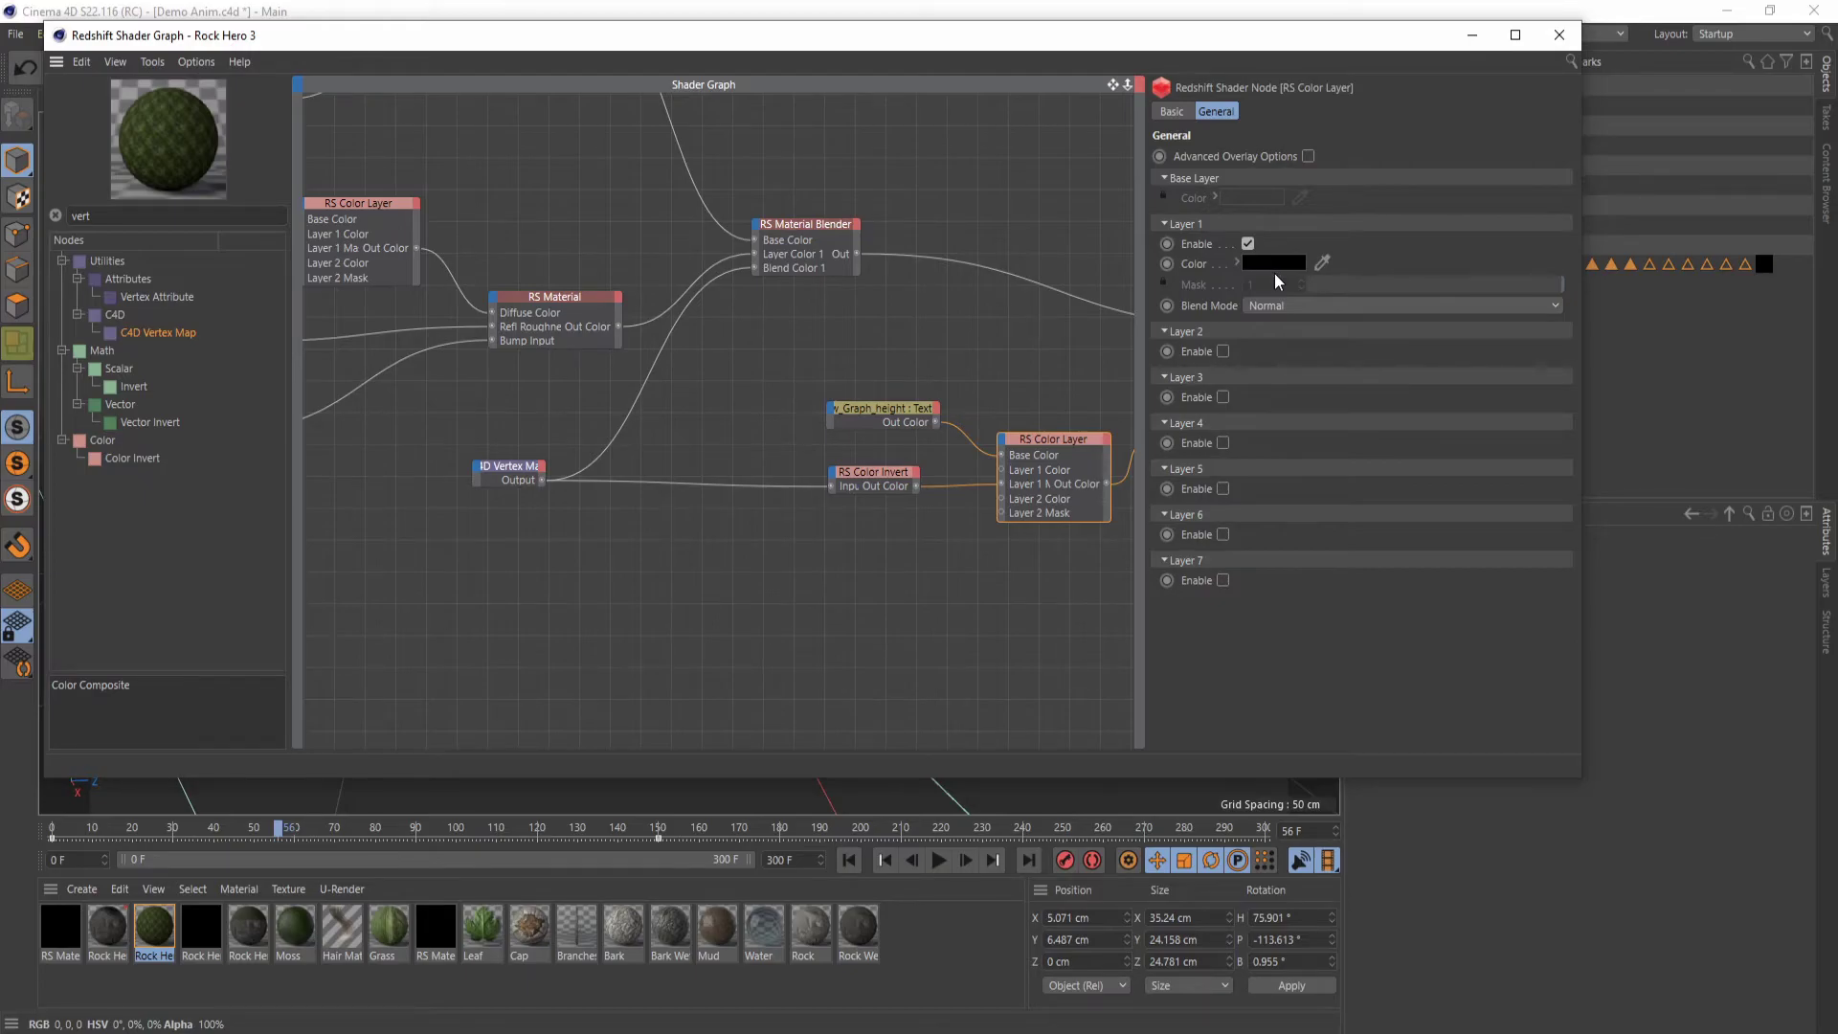
{"action": "left_click", "coordinate": [526, 474]}
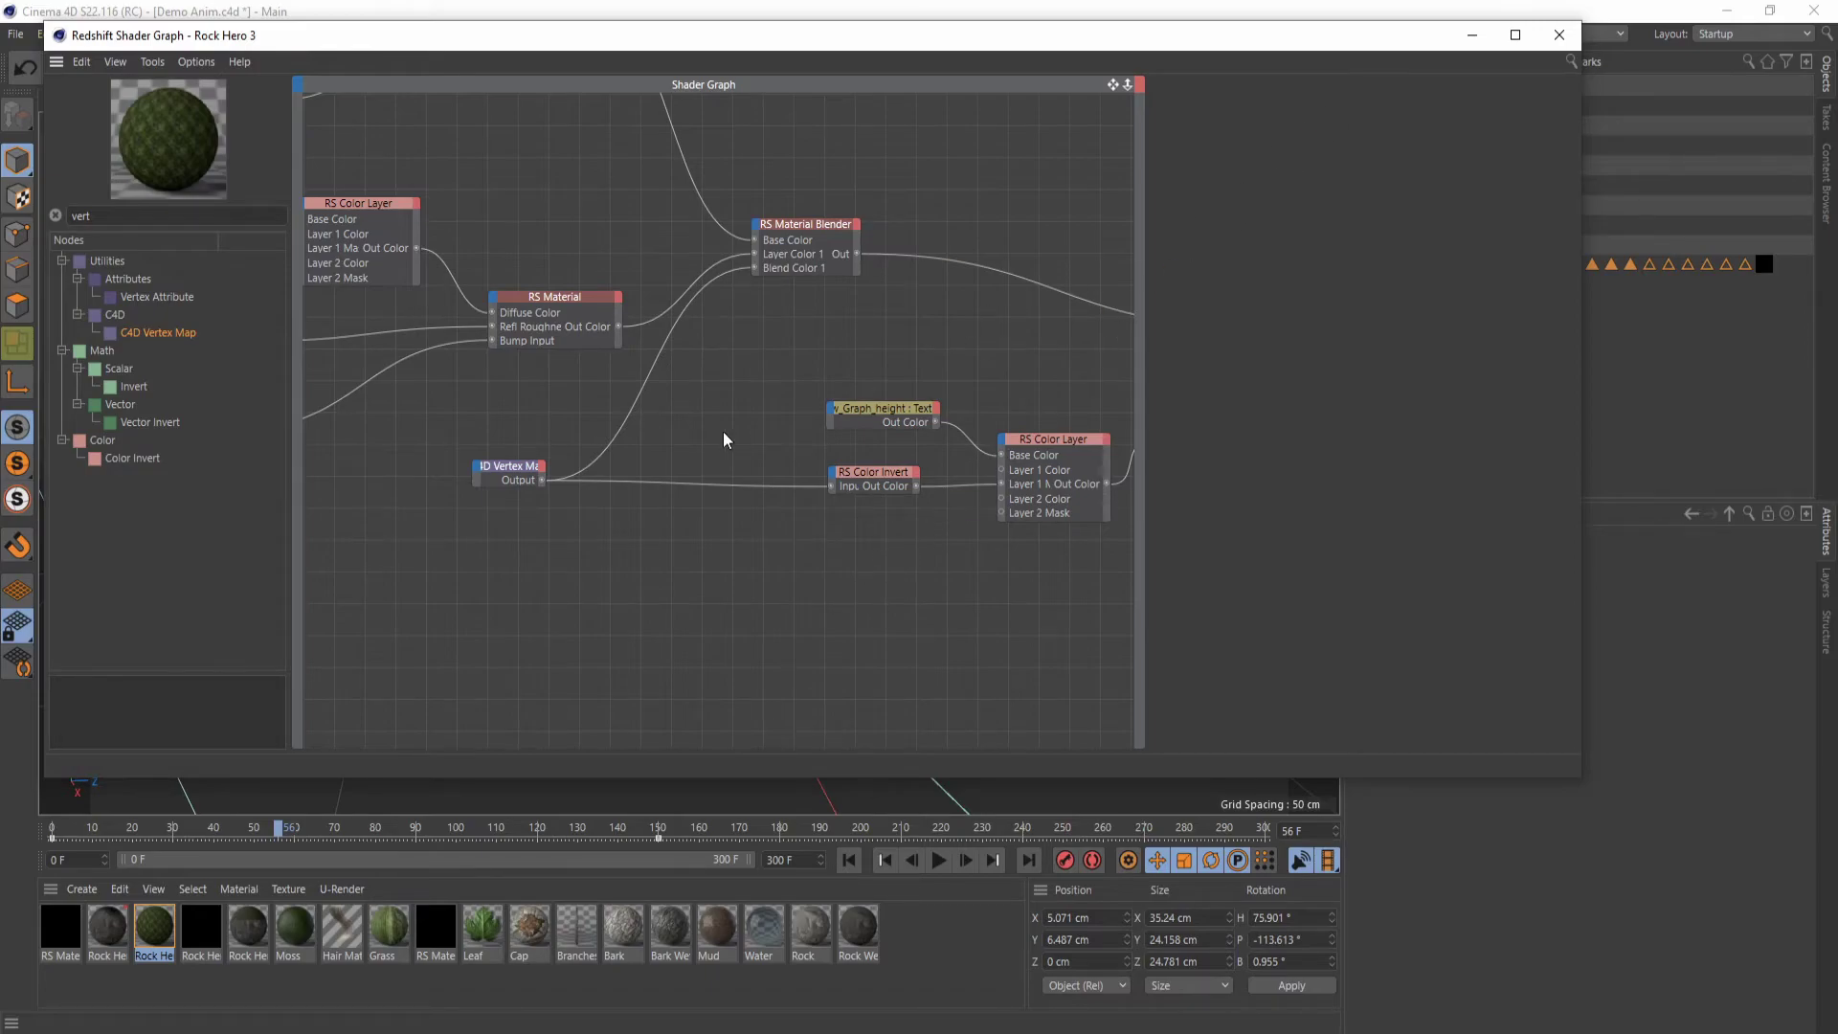
- Minimize the shader graph, open an enlarged Redshift RenderView, and start the interactive render of the rock
{"action": "left_click", "coordinate": [1465, 35]}
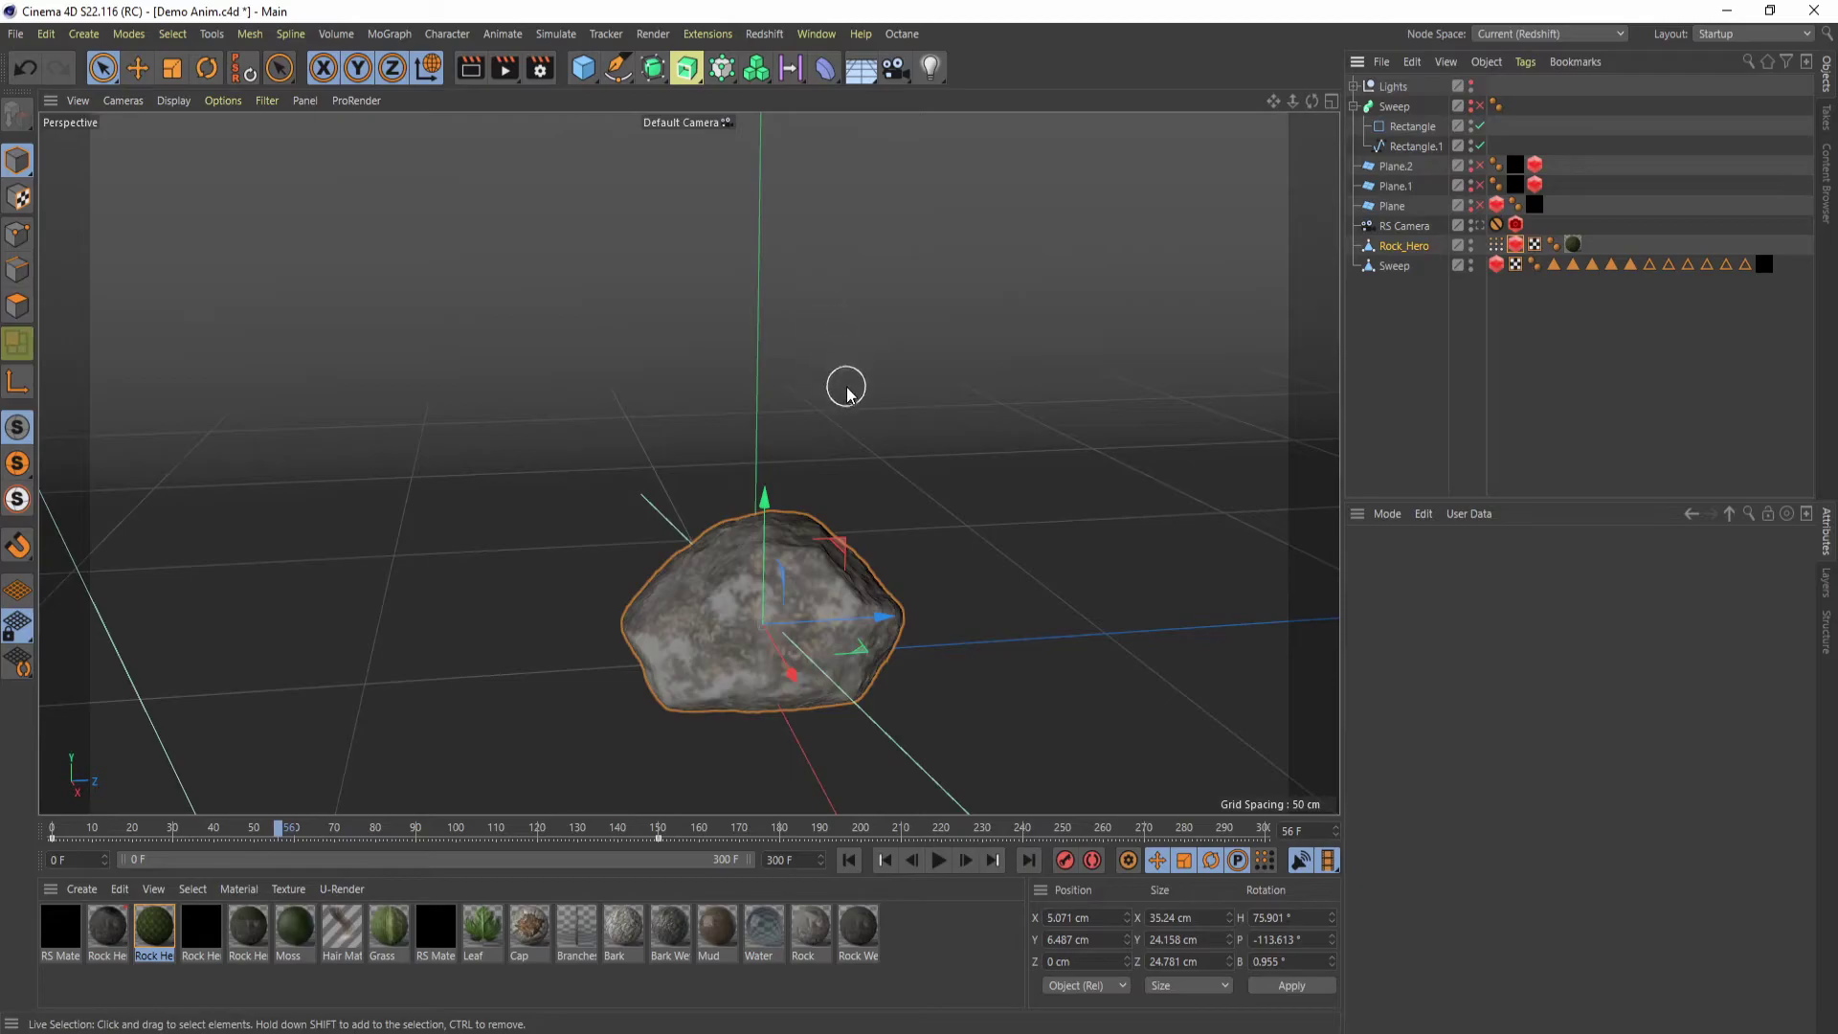
{"action": "left_click_drag", "start_coordinate": [828, 430], "coordinate": [709, 498], "text": "alt"}
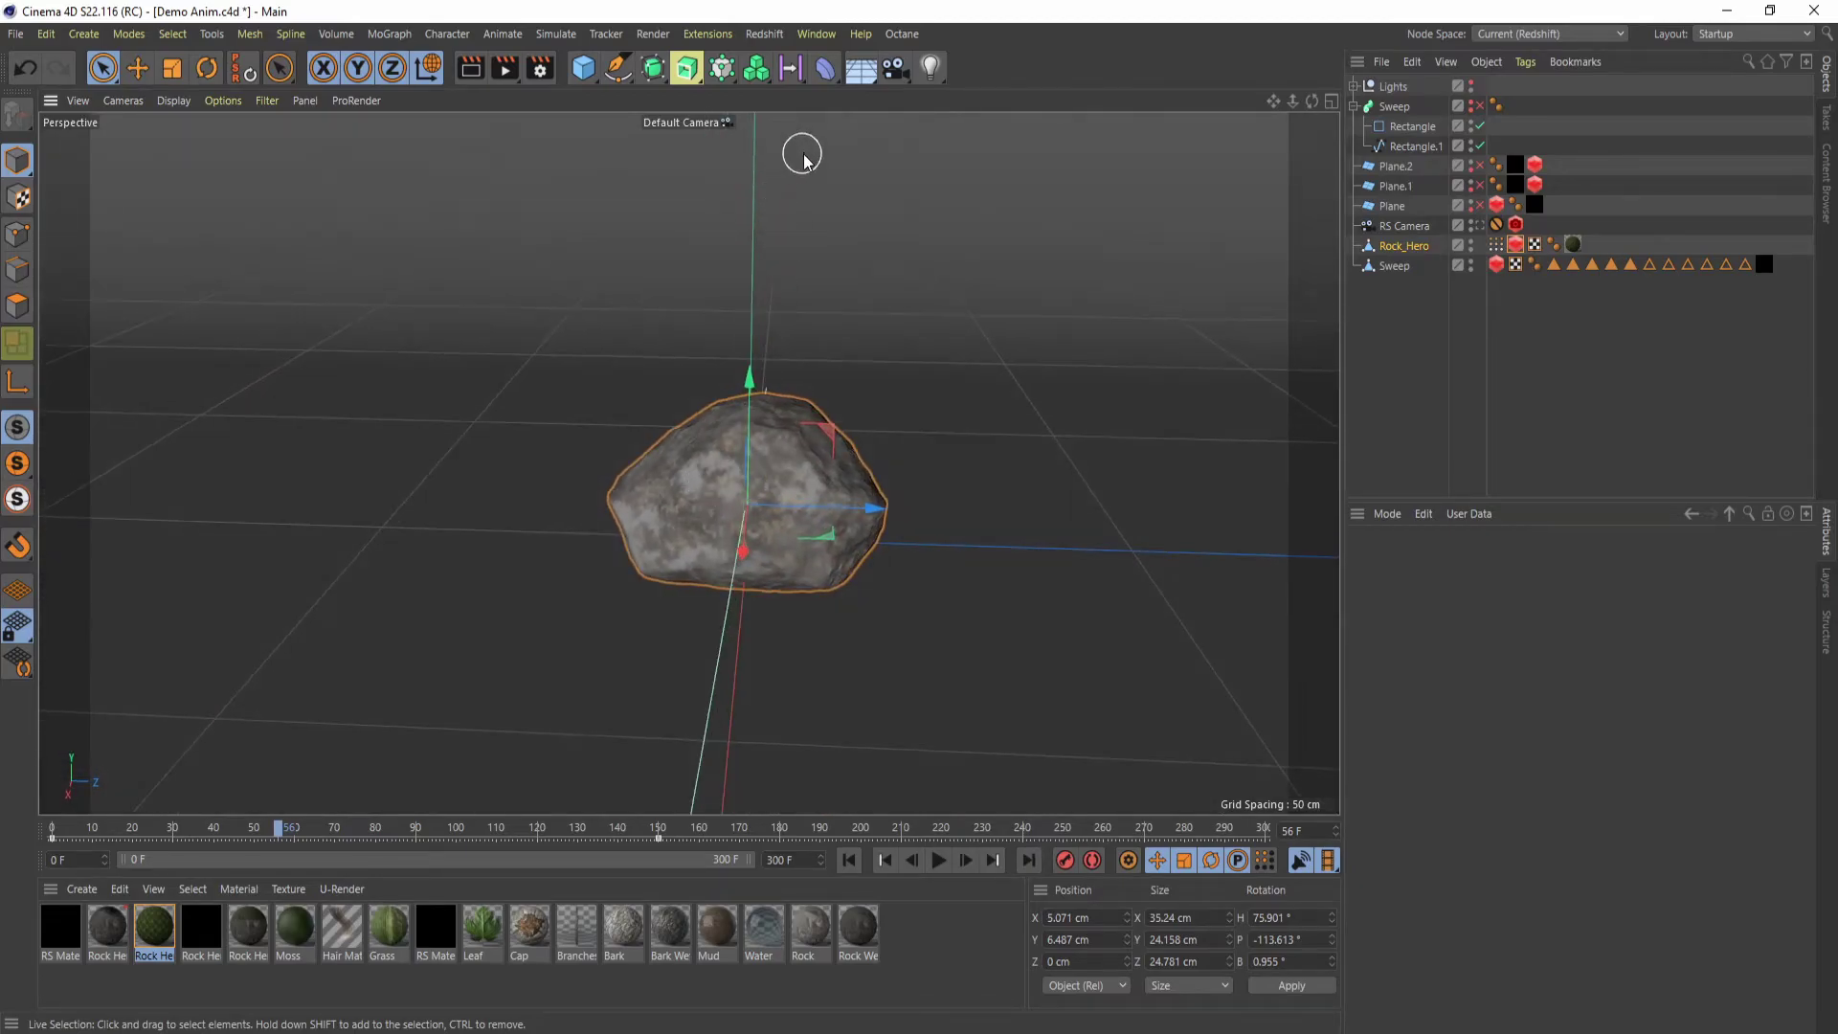
{"action": "left_click", "coordinate": [764, 34]}
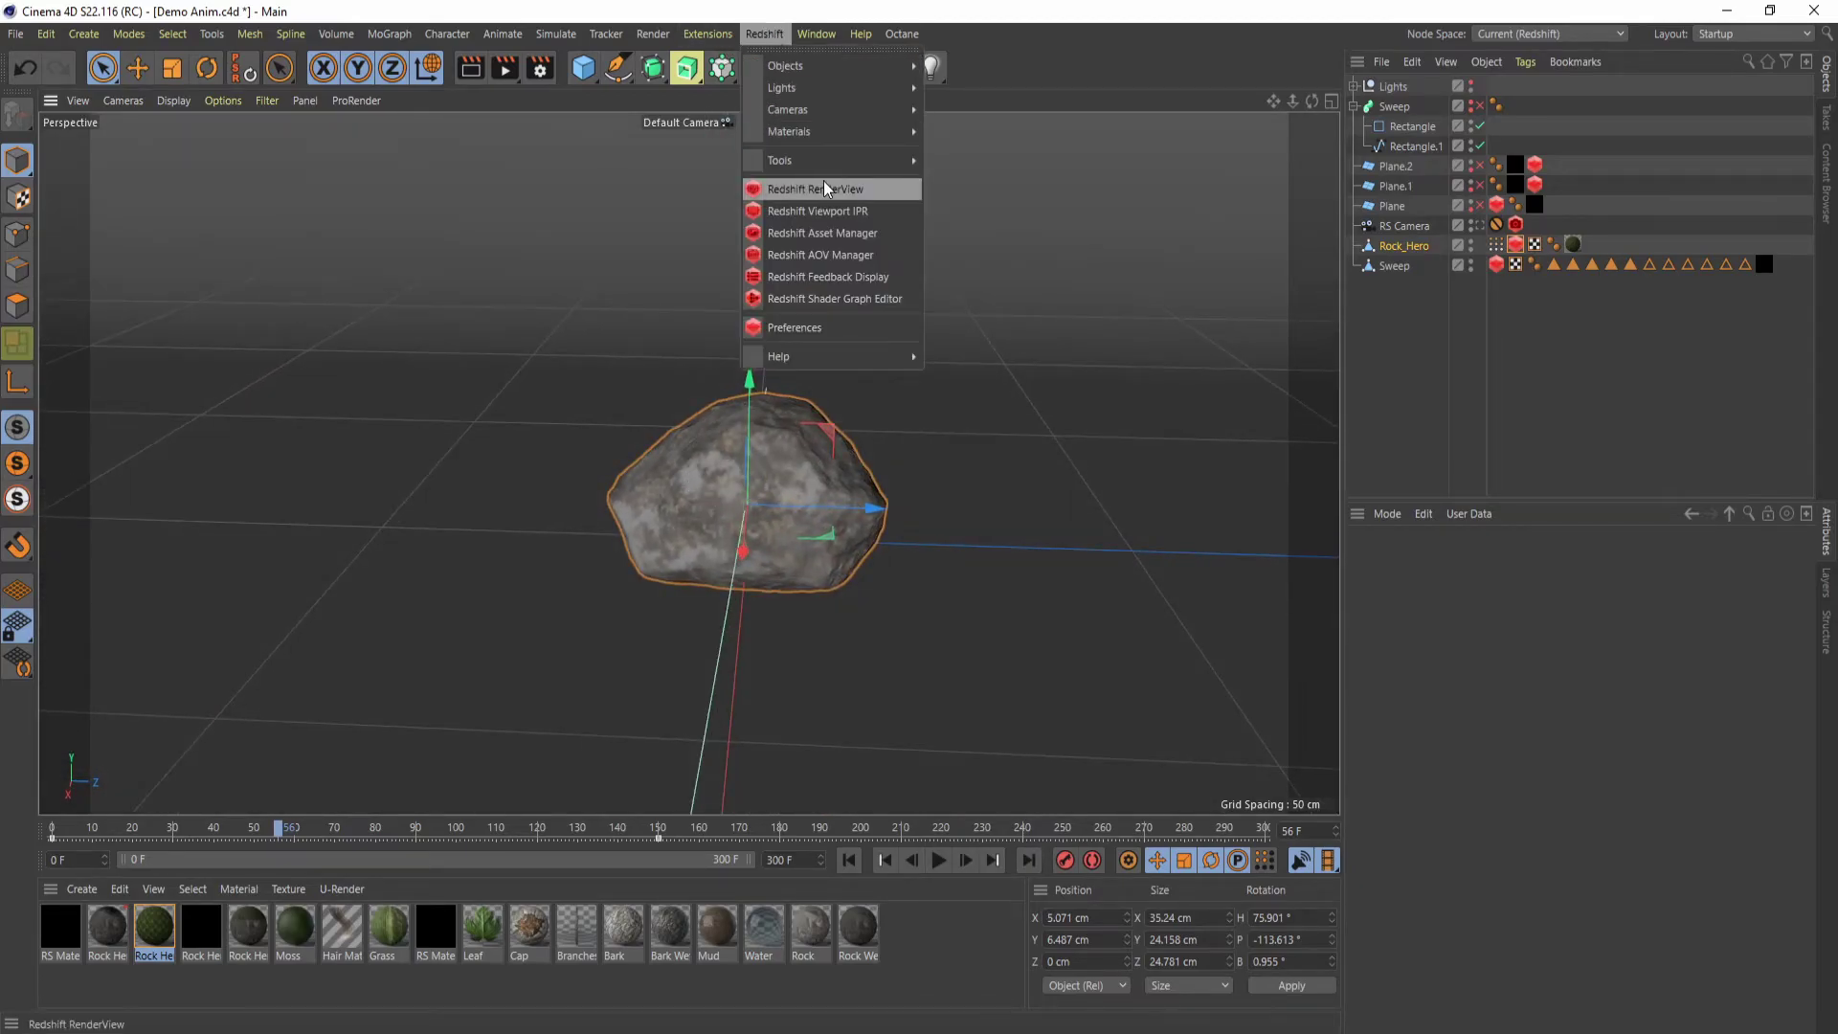
{"action": "left_click", "coordinate": [823, 186]}
{"action": "left_click_drag", "start_coordinate": [1017, 176], "coordinate": [890, 136]}
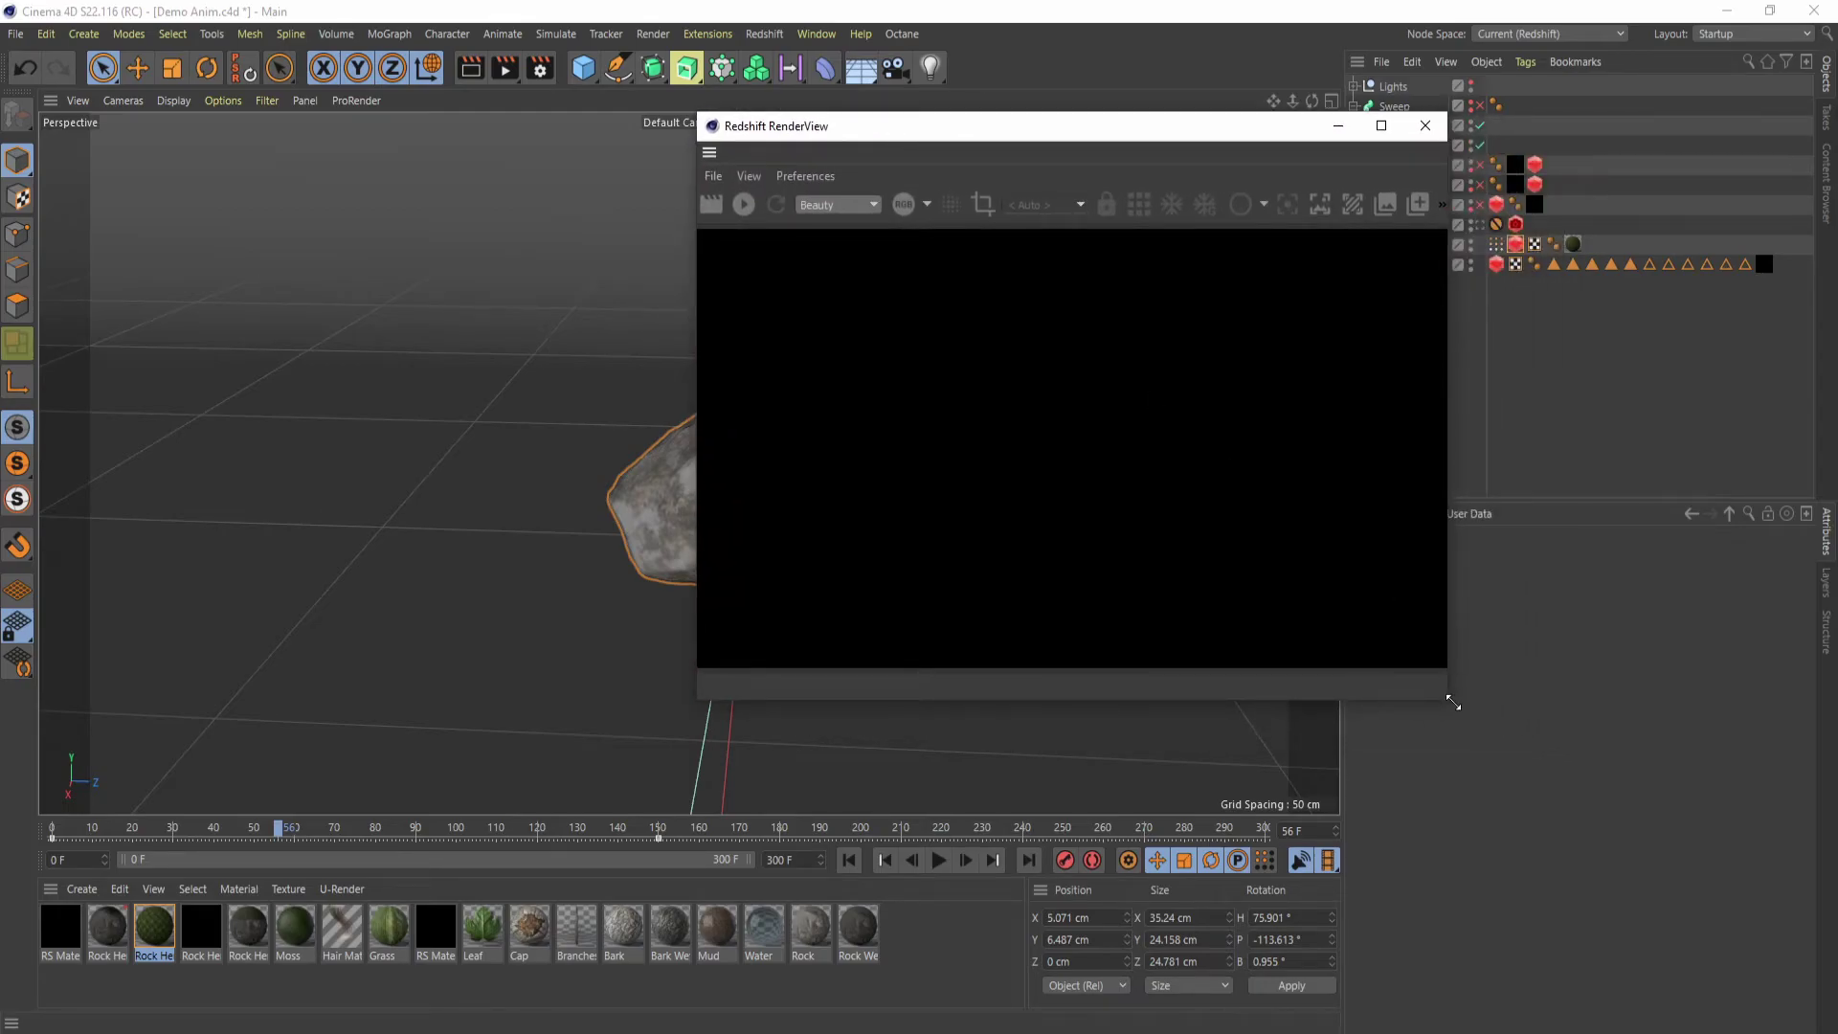
{"action": "left_click_drag", "start_coordinate": [1446, 698], "coordinate": [1610, 852]}
{"action": "left_click", "coordinate": [745, 206]}
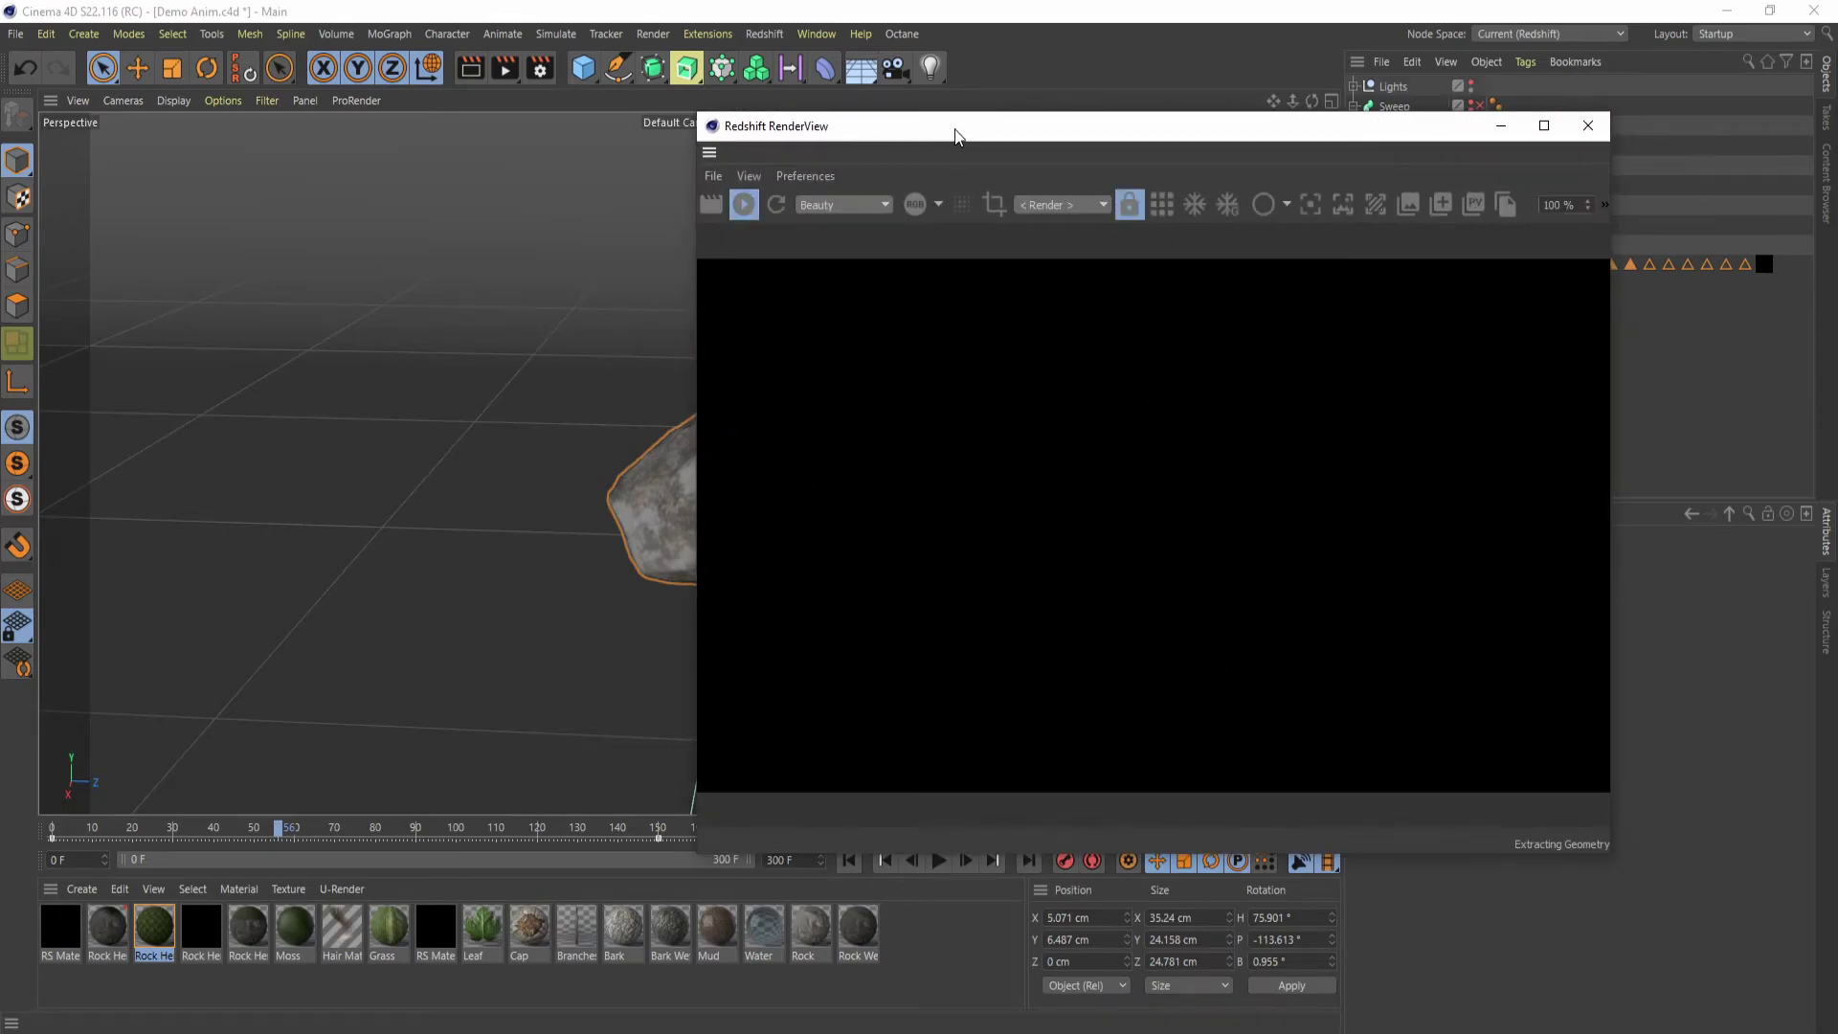
- Reposition the RenderView window around the rock and select the Rock_Hero's Vertex Color tag to display its mask in the viewport
{"action": "left_click_drag", "start_coordinate": [955, 129], "coordinate": [841, 113]}
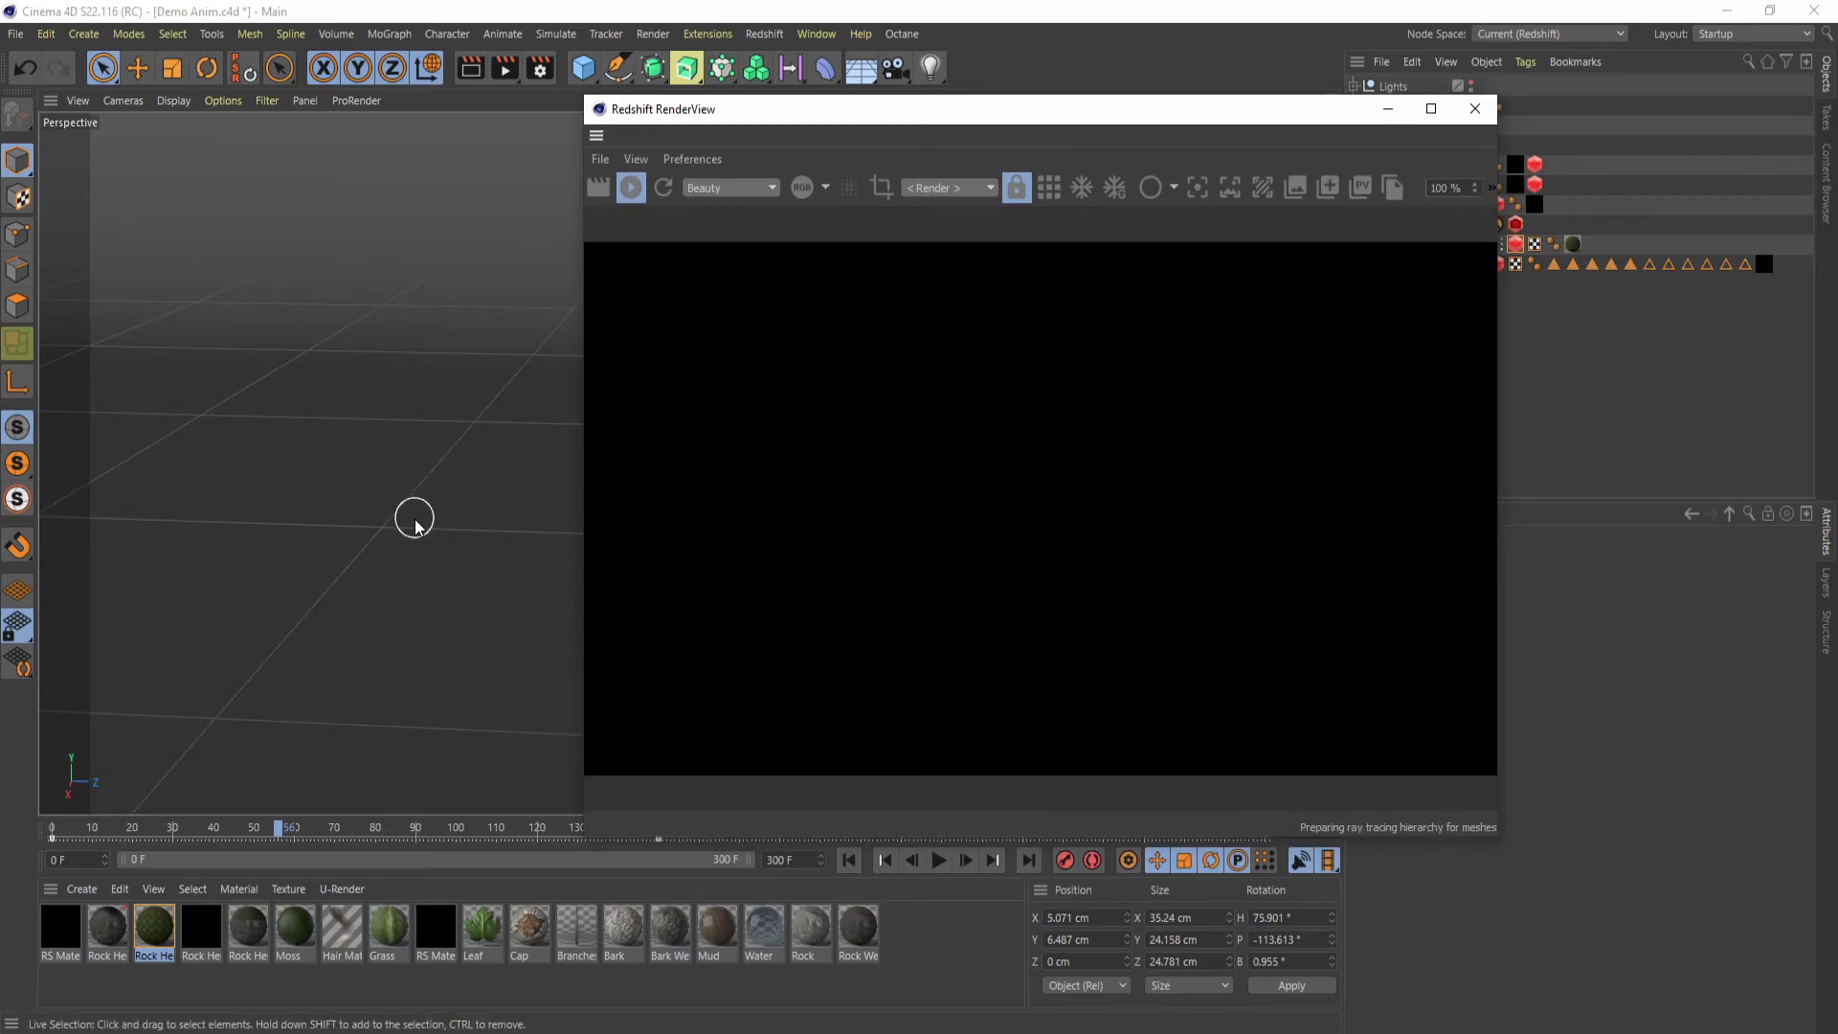
{"action": "middle_click_drag", "start_coordinate": [422, 532], "coordinate": [224, 540], "text": "alt"}
{"action": "left_click_drag", "start_coordinate": [1266, 119], "coordinate": [1082, 183]}
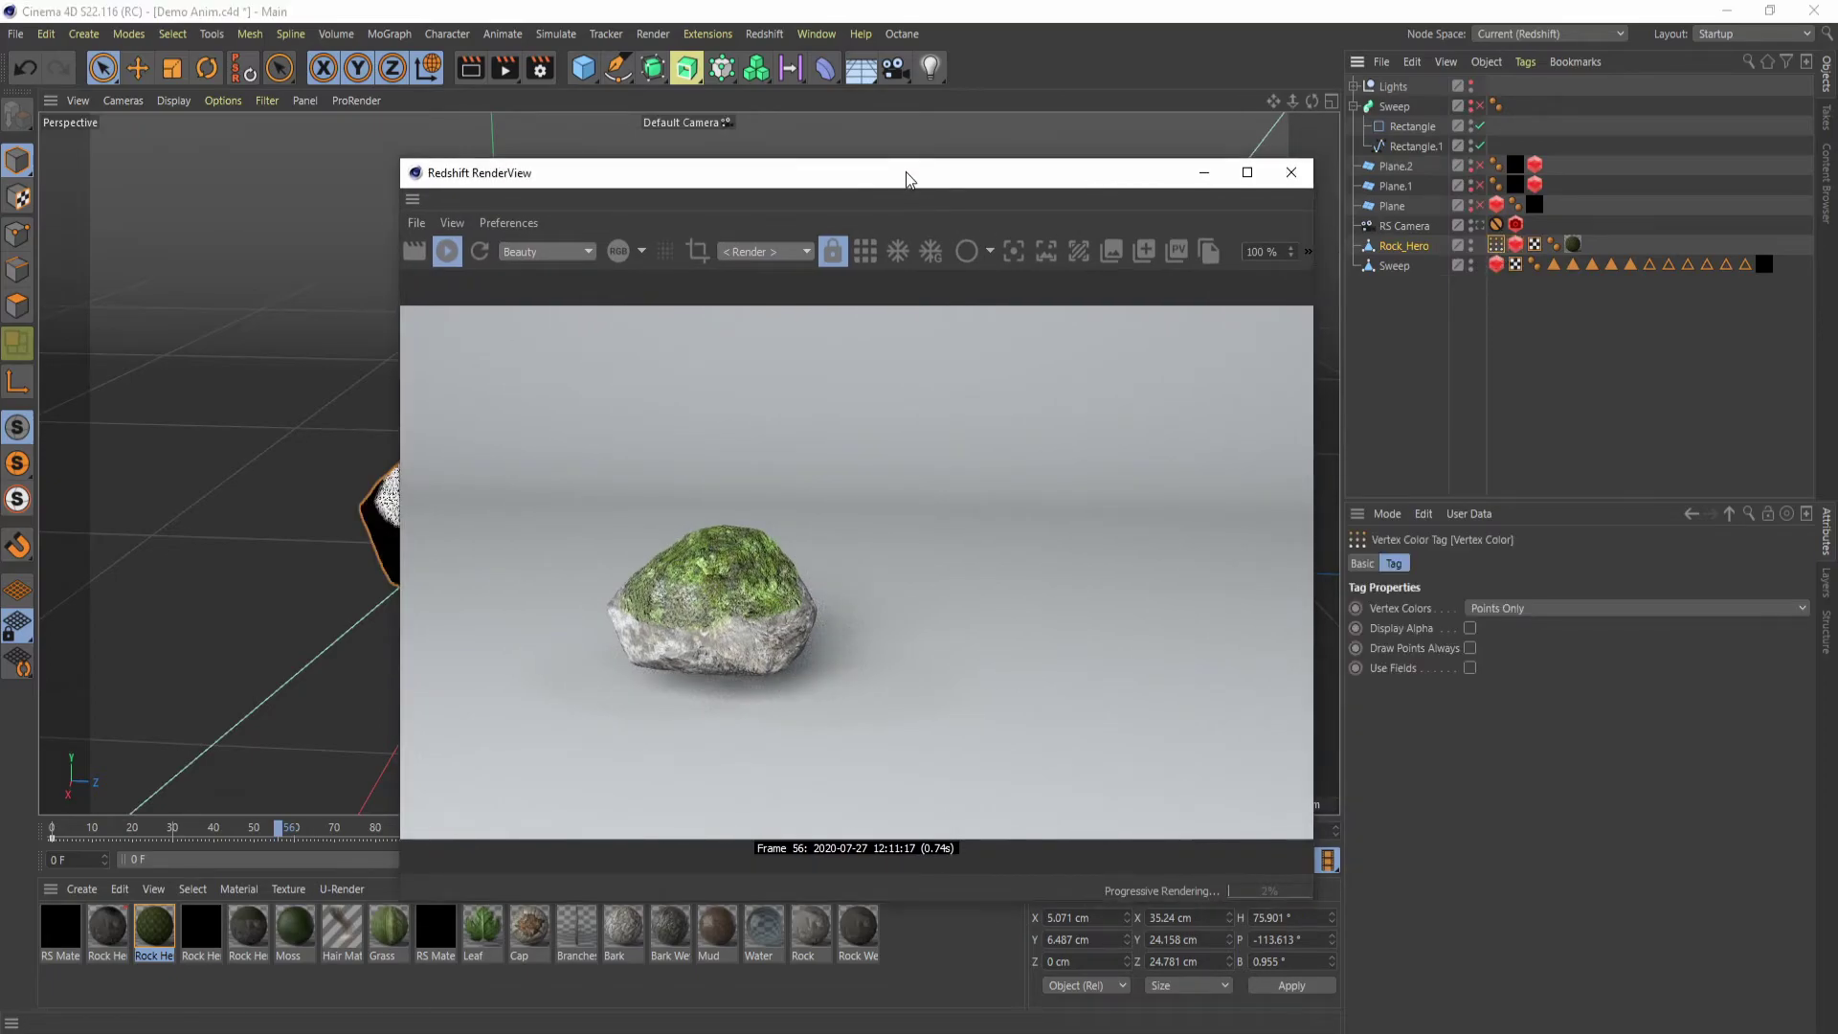
{"action": "left_click_drag", "start_coordinate": [906, 172], "coordinate": [1188, 149]}
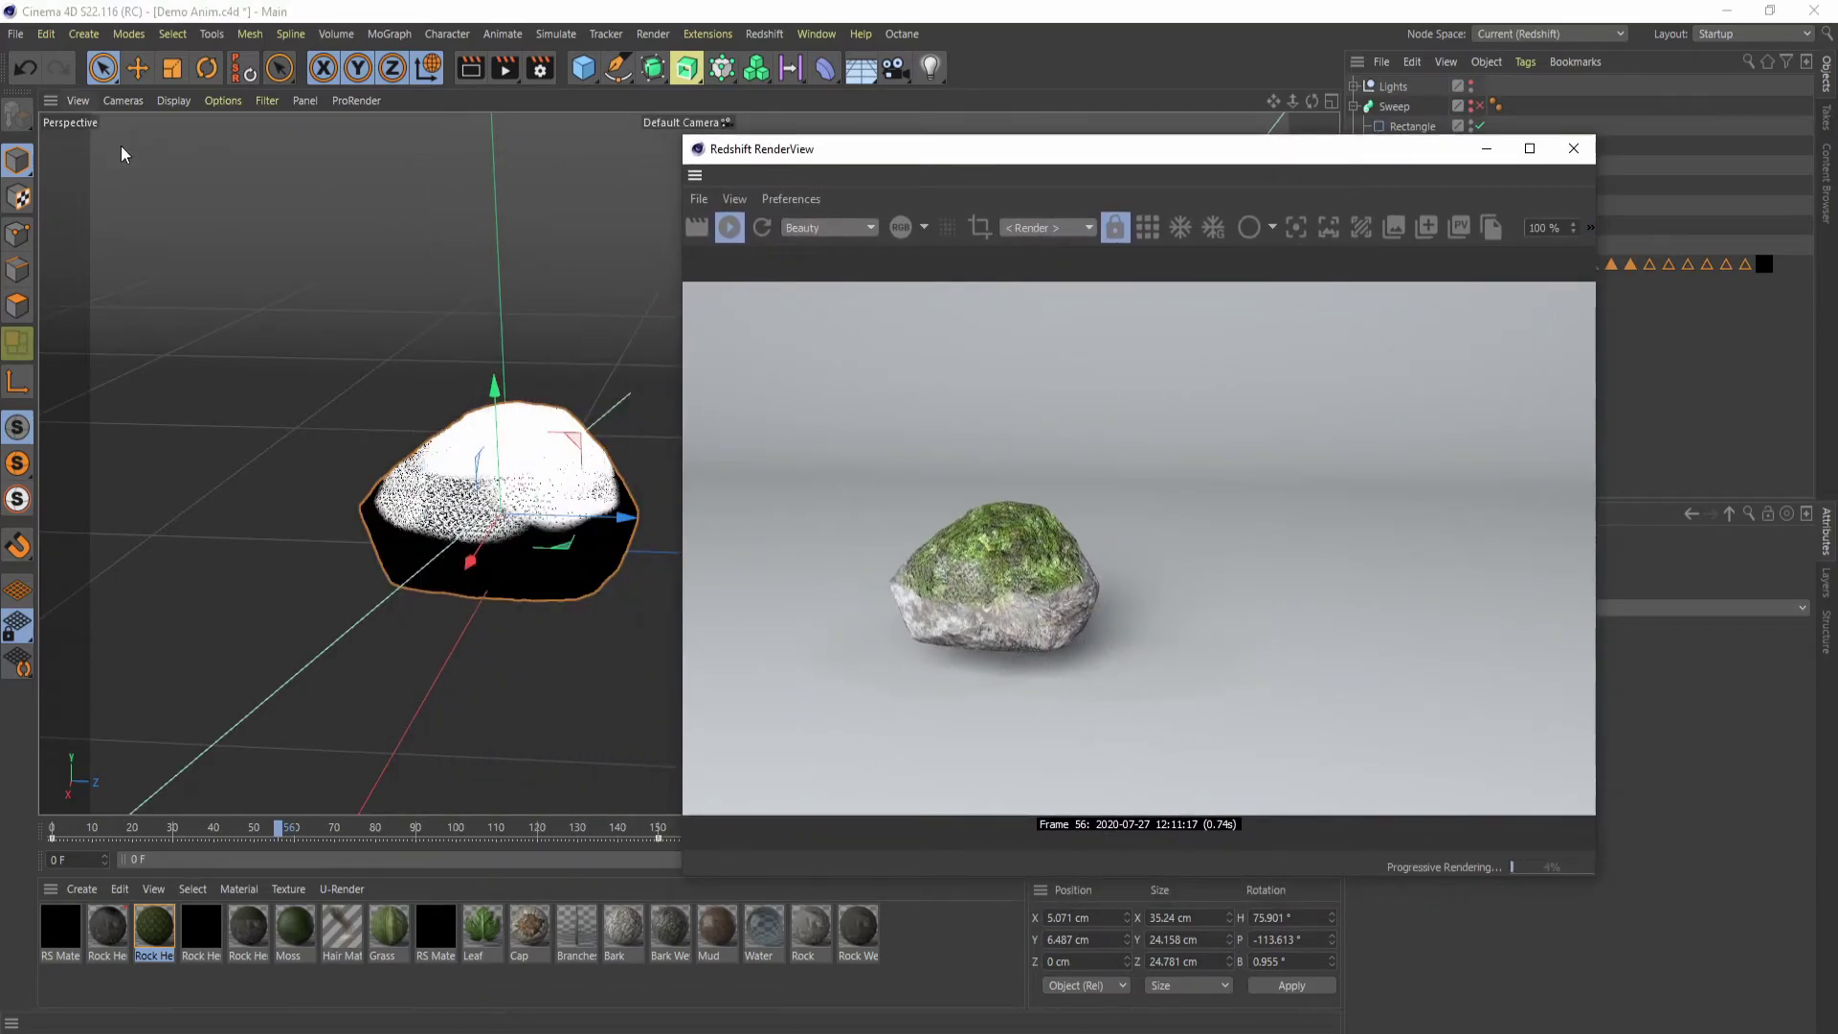
{"action": "left_click_drag", "start_coordinate": [1059, 163], "coordinate": [752, 203]}
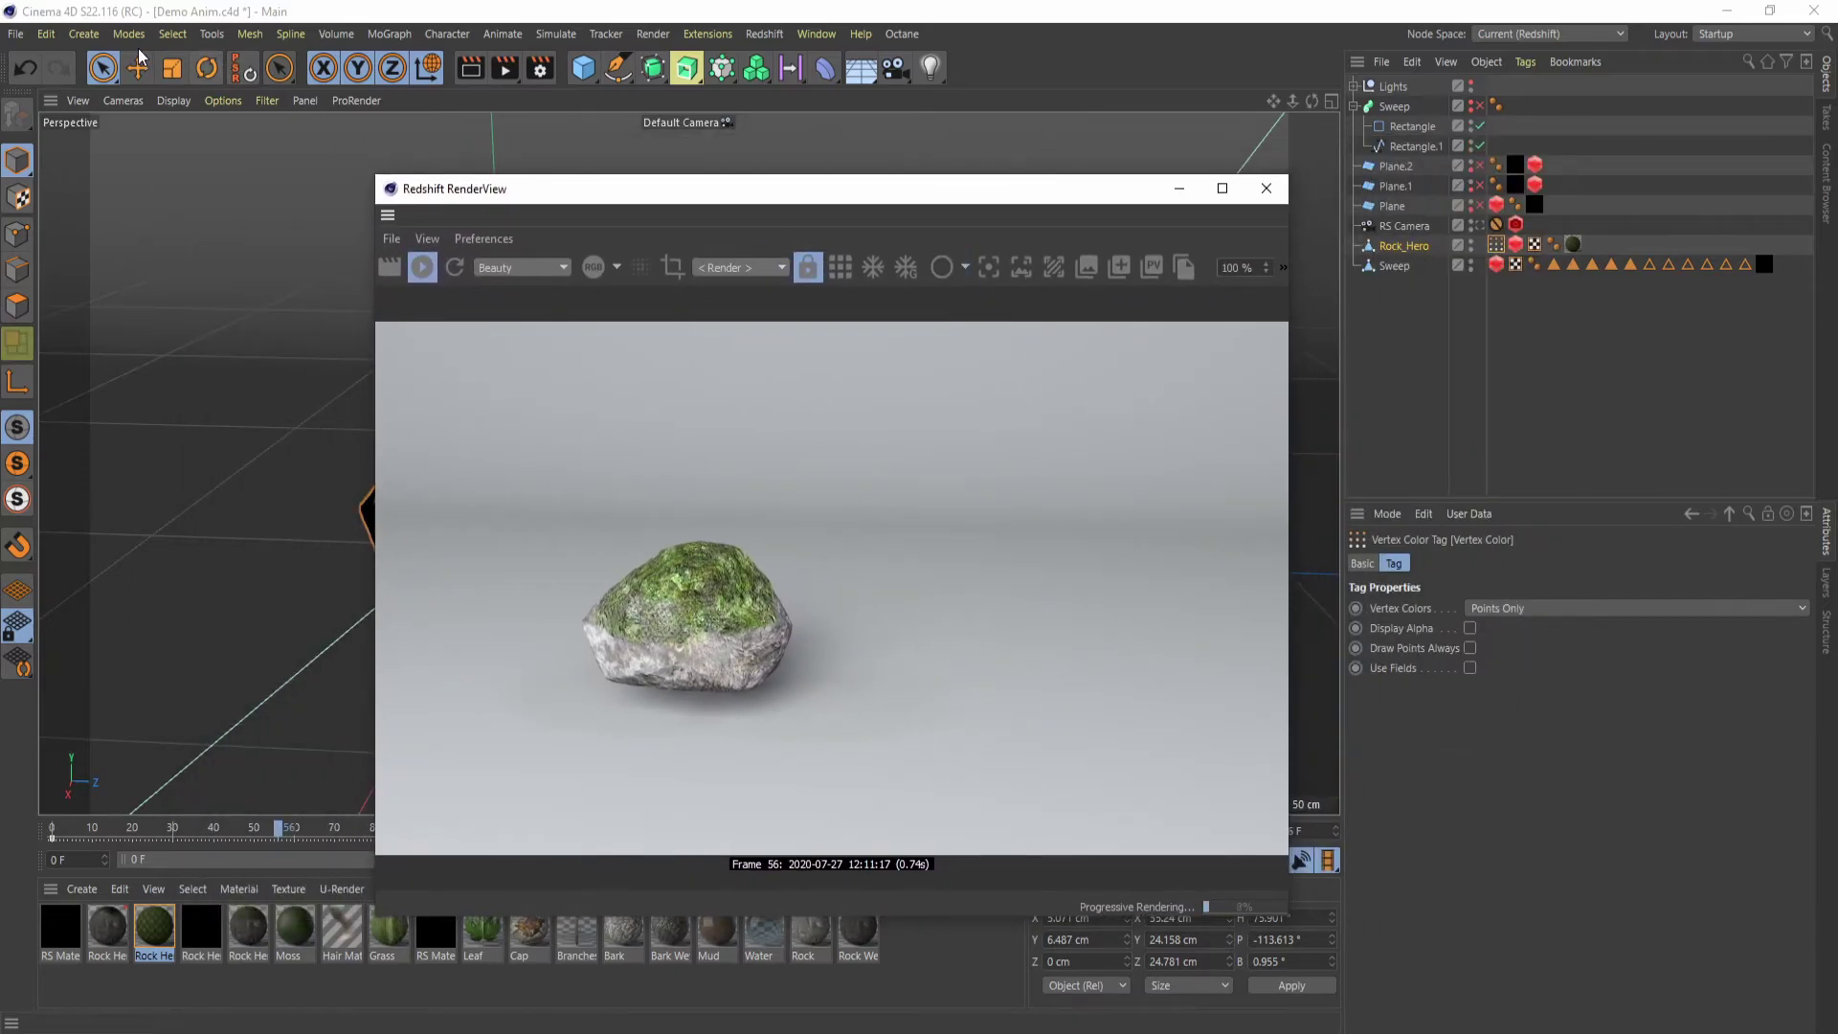
- Switch to the Paint Tool, place the RenderView beside the rock, and paint white over the speckled middle of the vertex color mask
{"action": "left_click", "coordinate": [244, 65]}
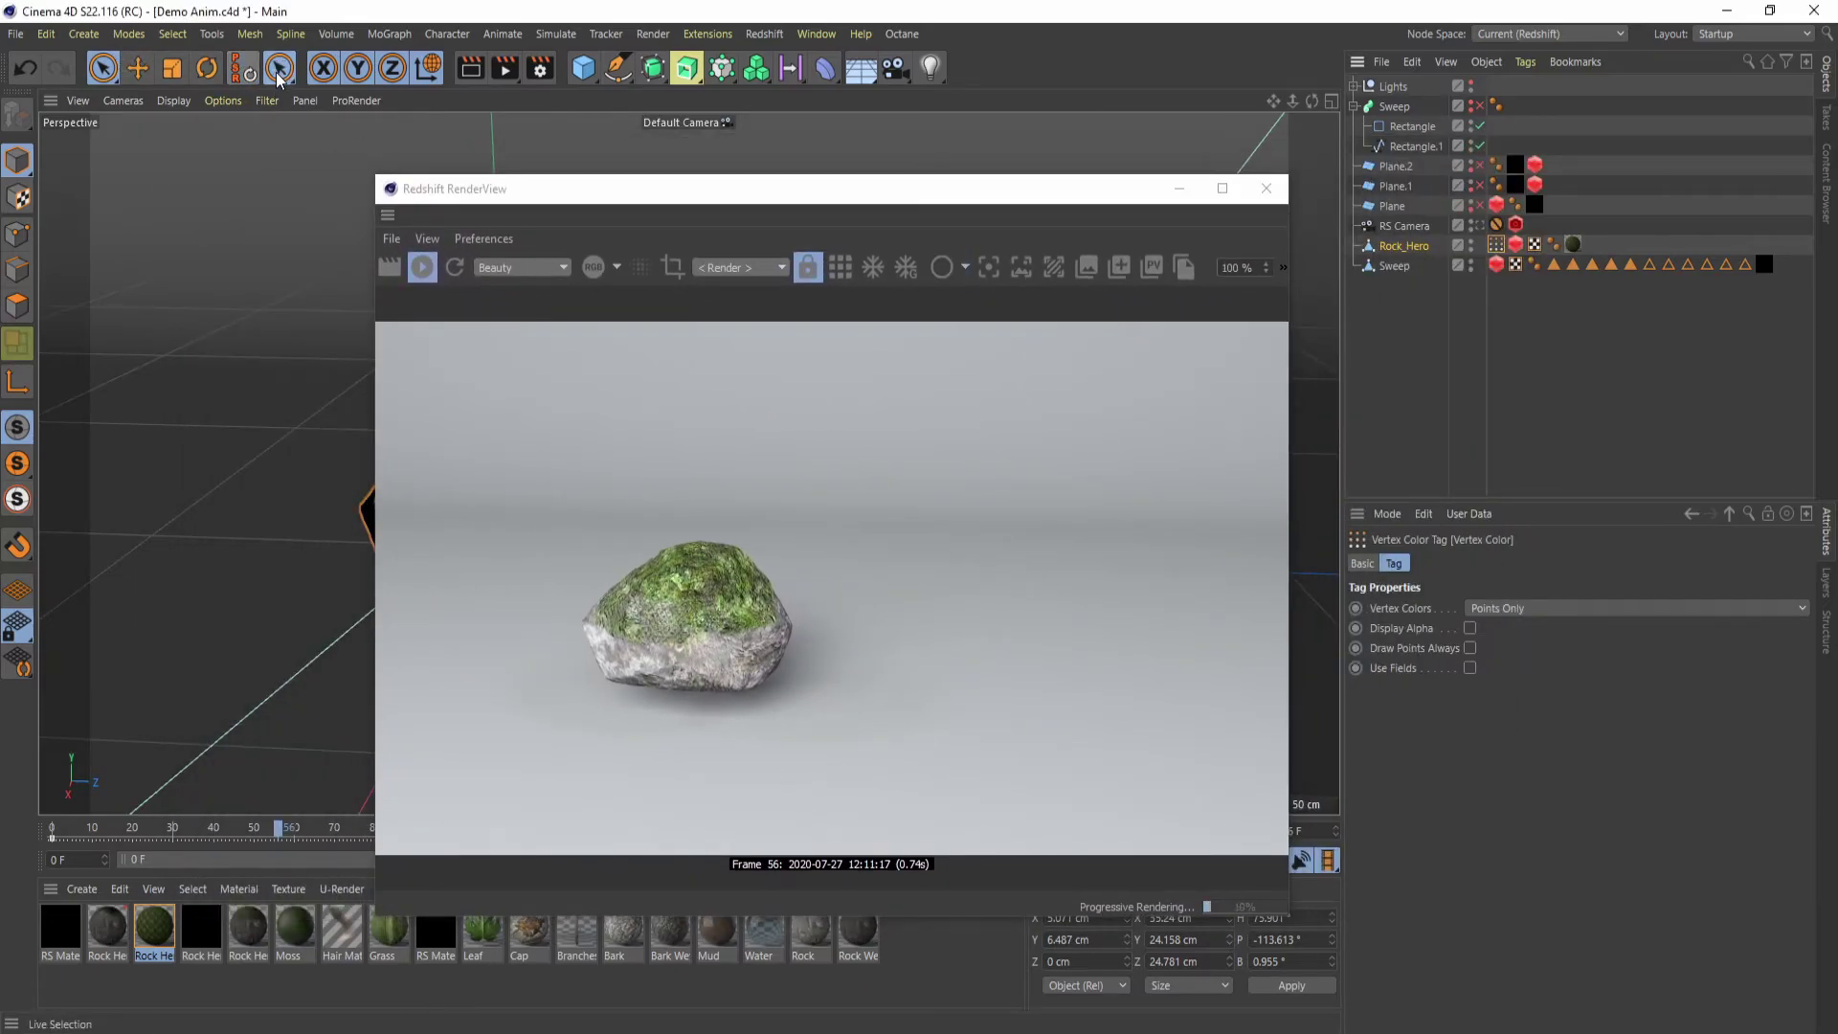
{"action": "left_click_drag", "start_coordinate": [280, 69], "coordinate": [368, 138]}
{"action": "left_click_drag", "start_coordinate": [589, 192], "coordinate": [853, 178]}
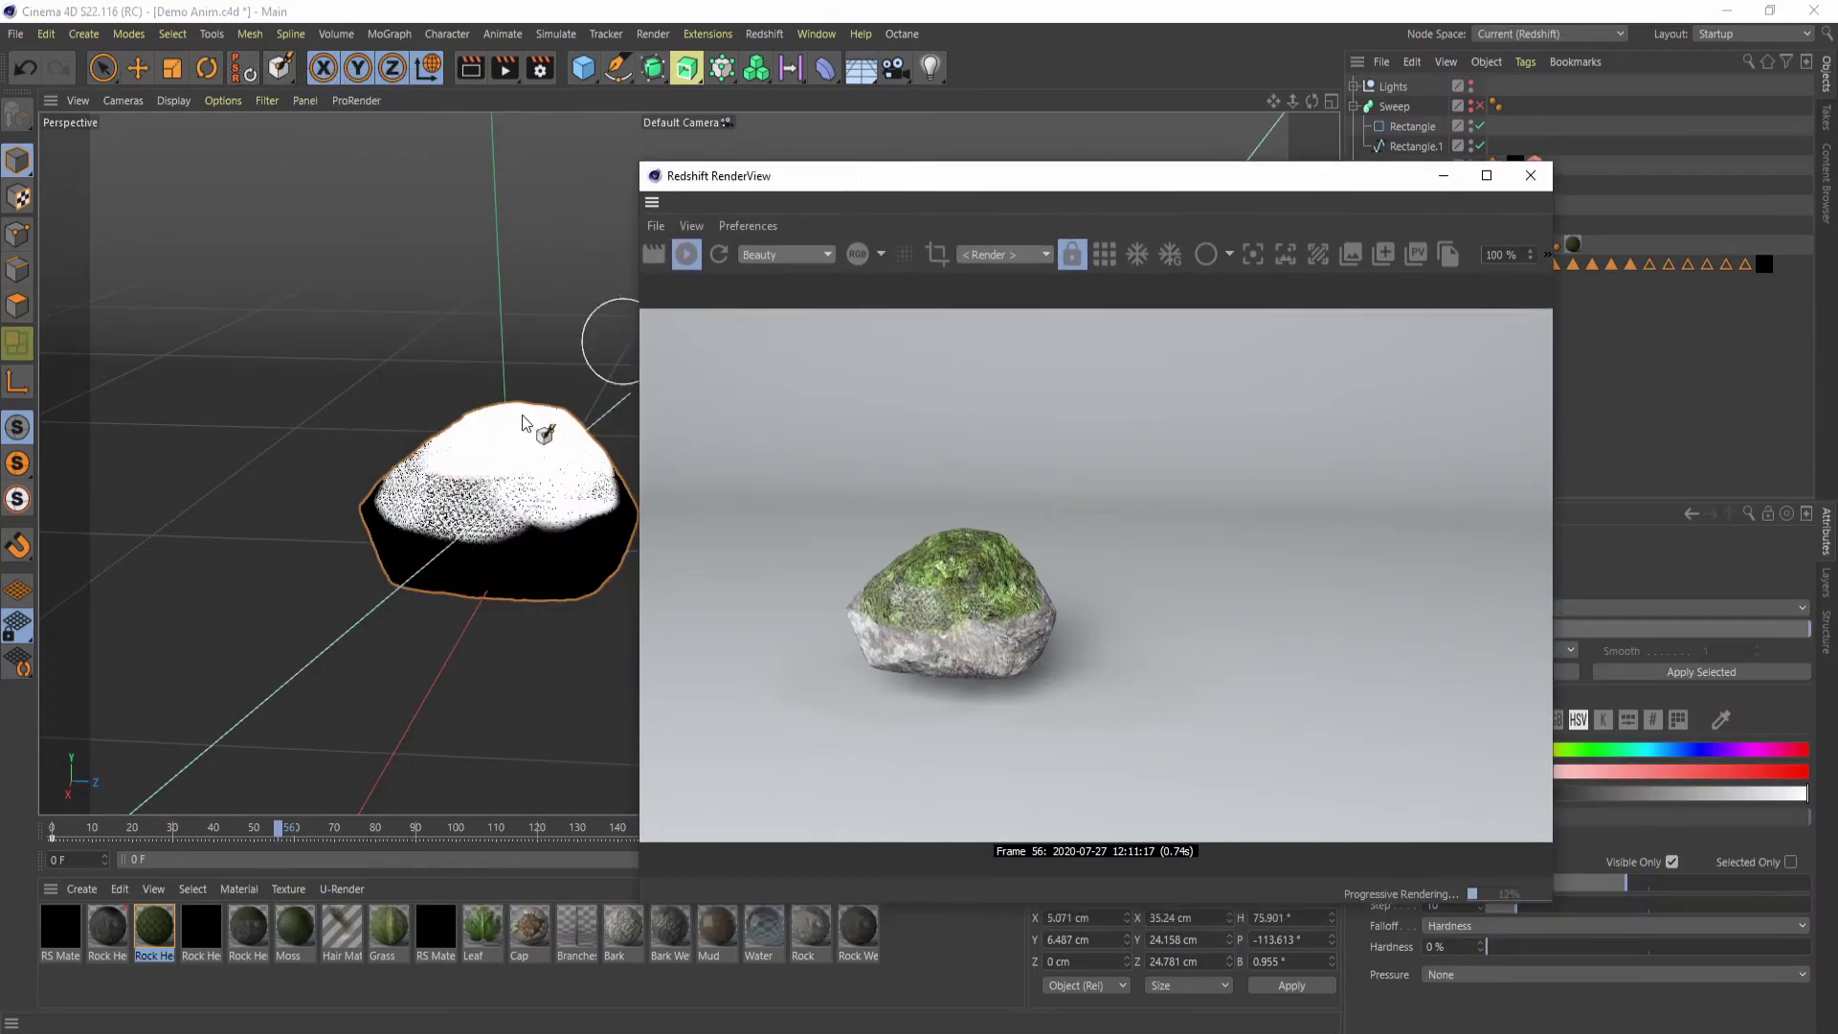
{"action": "mouse_move", "coordinate": [474, 481]}
{"action": "left_mouse_down"}
{"action": "mouse_move", "coordinate": [423, 485]}
{"action": "mouse_move", "coordinate": [539, 487]}
{"action": "mouse_move", "coordinate": [522, 488]}
{"action": "left_mouse_up"}
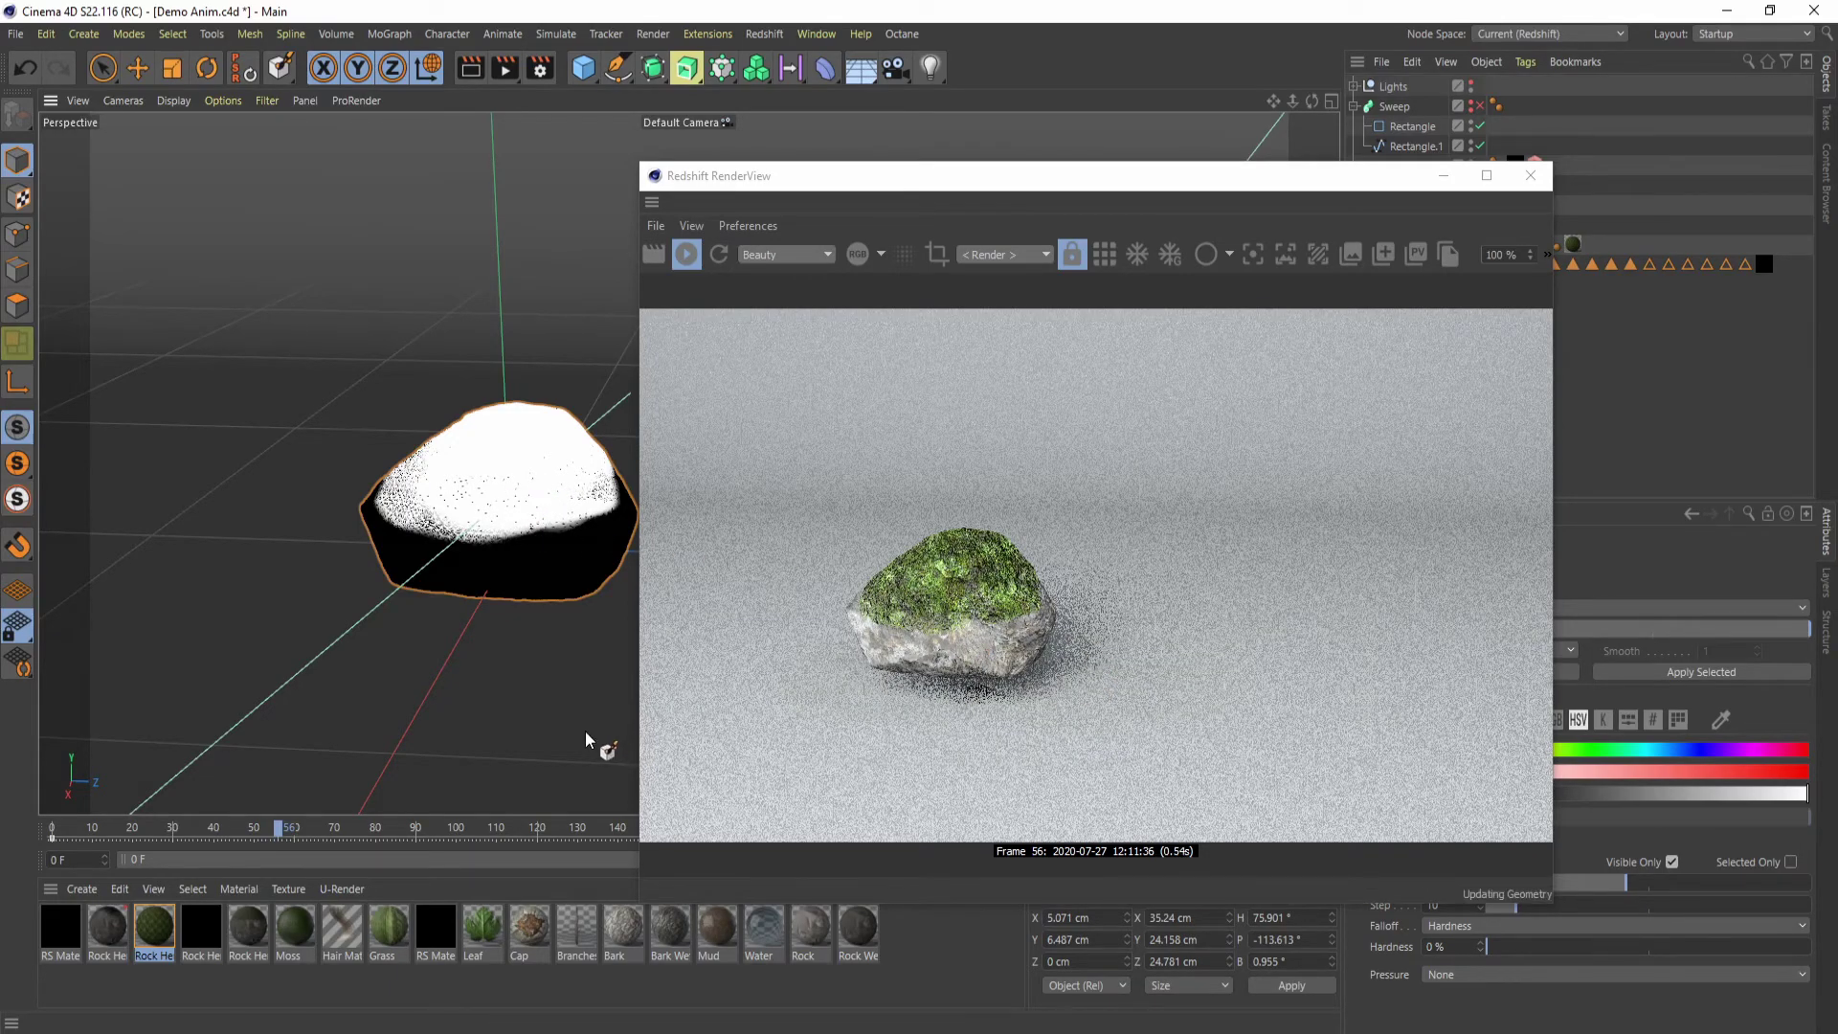
- Paint another area of the speckled mask solid white on a different side of the rock, working from a close-up view
{"action": "left_click_drag", "start_coordinate": [510, 541], "coordinate": [708, 473], "text": "alt"}
{"action": "right_click_drag", "start_coordinate": [431, 621], "coordinate": [542, 566], "text": "alt"}
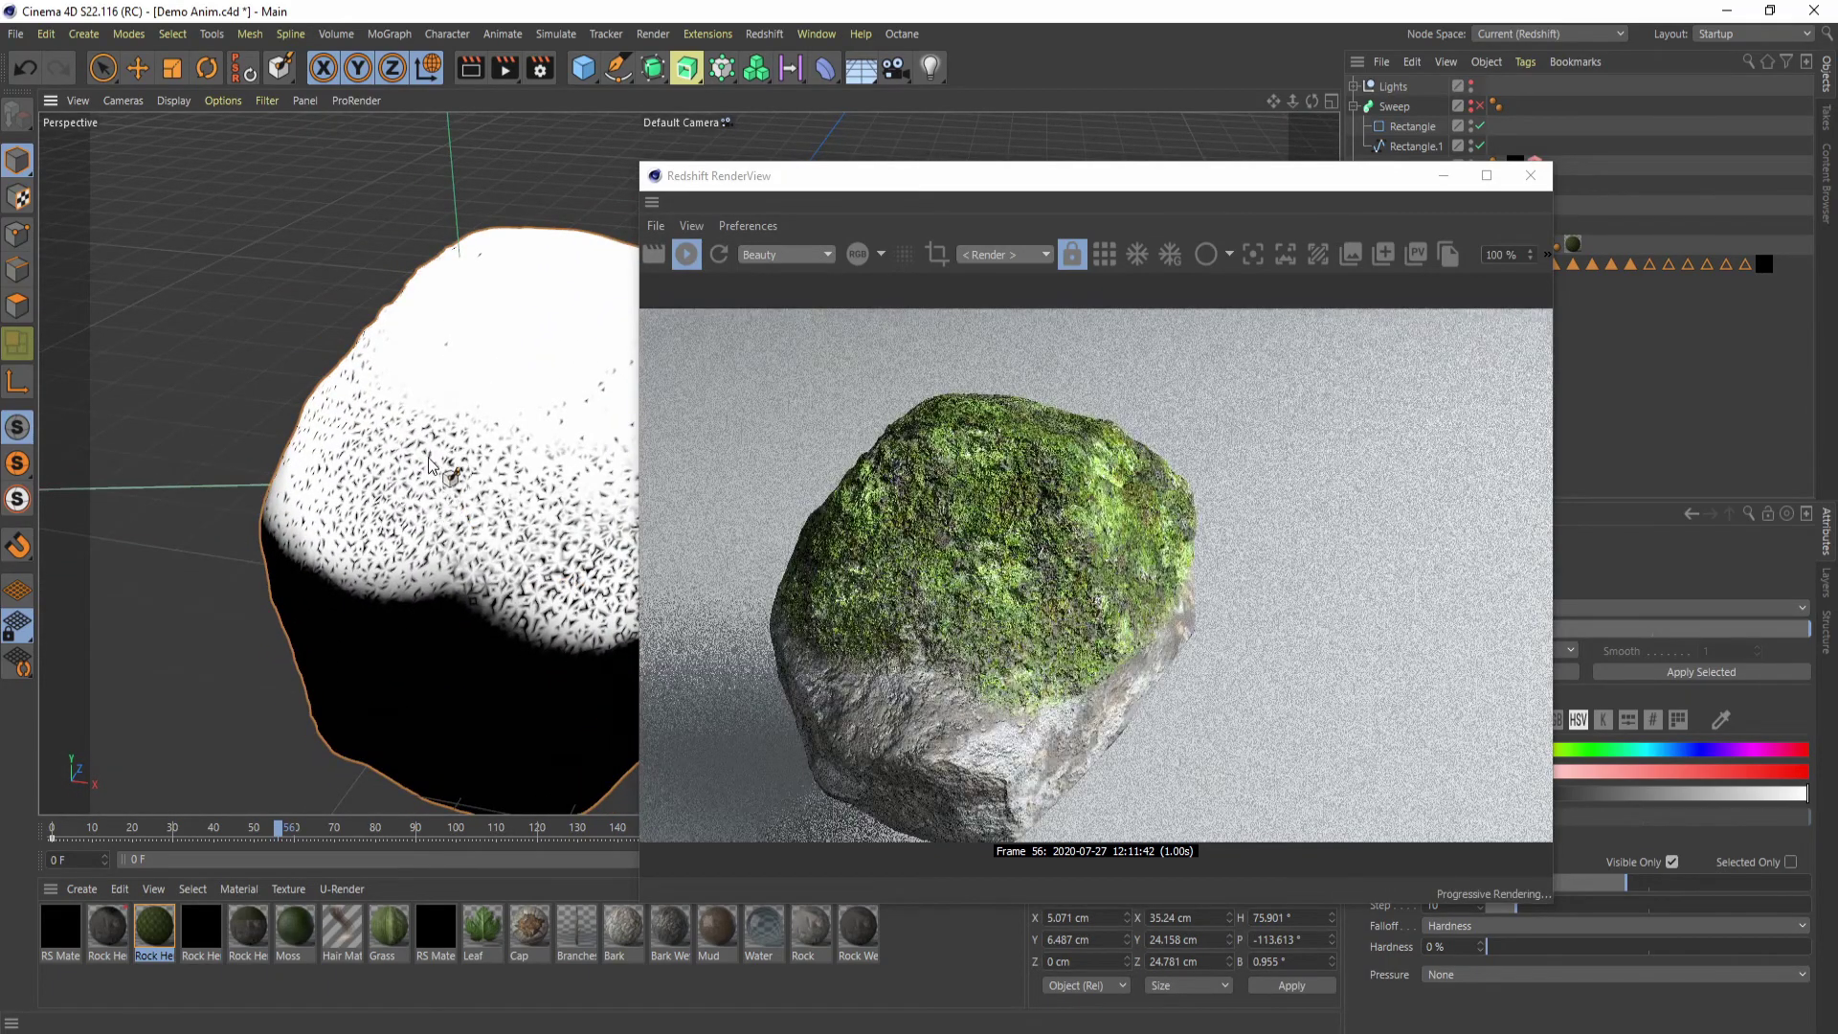
{"action": "mouse_move", "coordinate": [547, 519]}
{"action": "left_mouse_down"}
{"action": "mouse_move", "coordinate": [517, 541]}
{"action": "mouse_move", "coordinate": [413, 484]}
{"action": "mouse_move", "coordinate": [431, 421]}
{"action": "mouse_move", "coordinate": [548, 467]}
{"action": "left_mouse_up"}
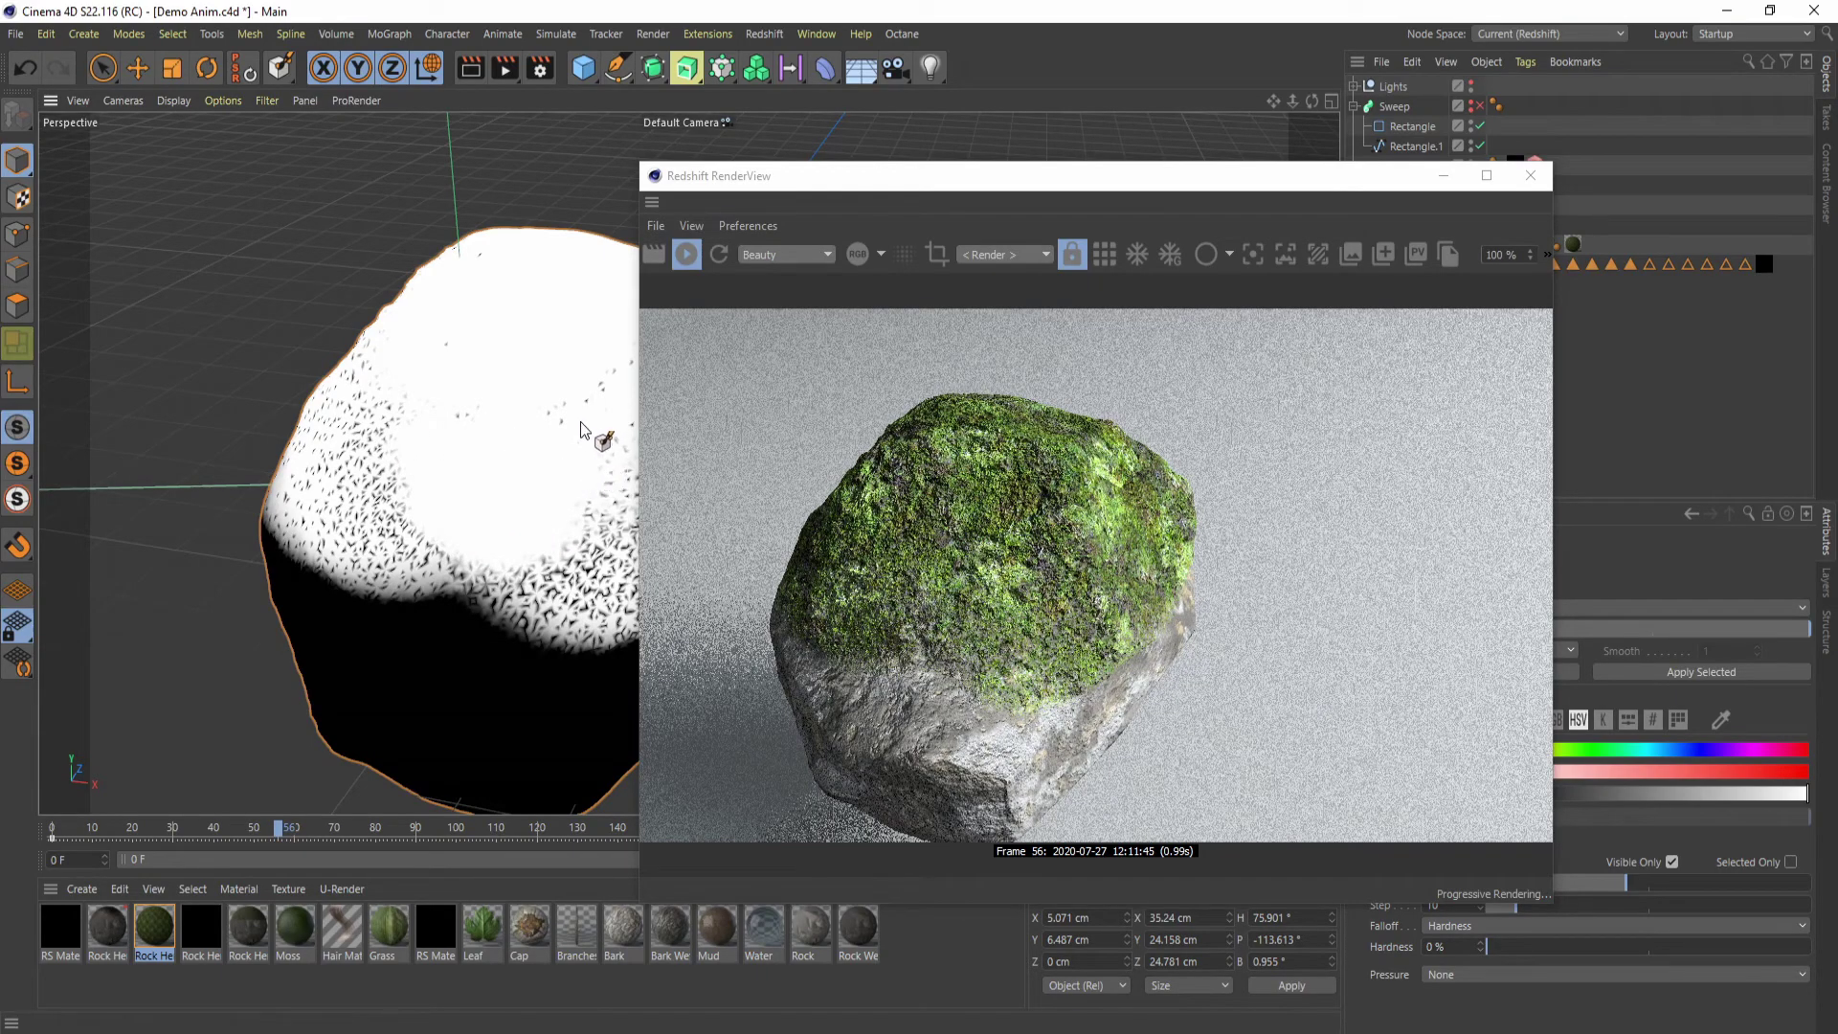
{"action": "right_click_drag", "start_coordinate": [520, 538], "coordinate": [448, 553], "text": "alt"}
{"action": "left_click_drag", "start_coordinate": [506, 542], "coordinate": [358, 524], "text": "alt"}
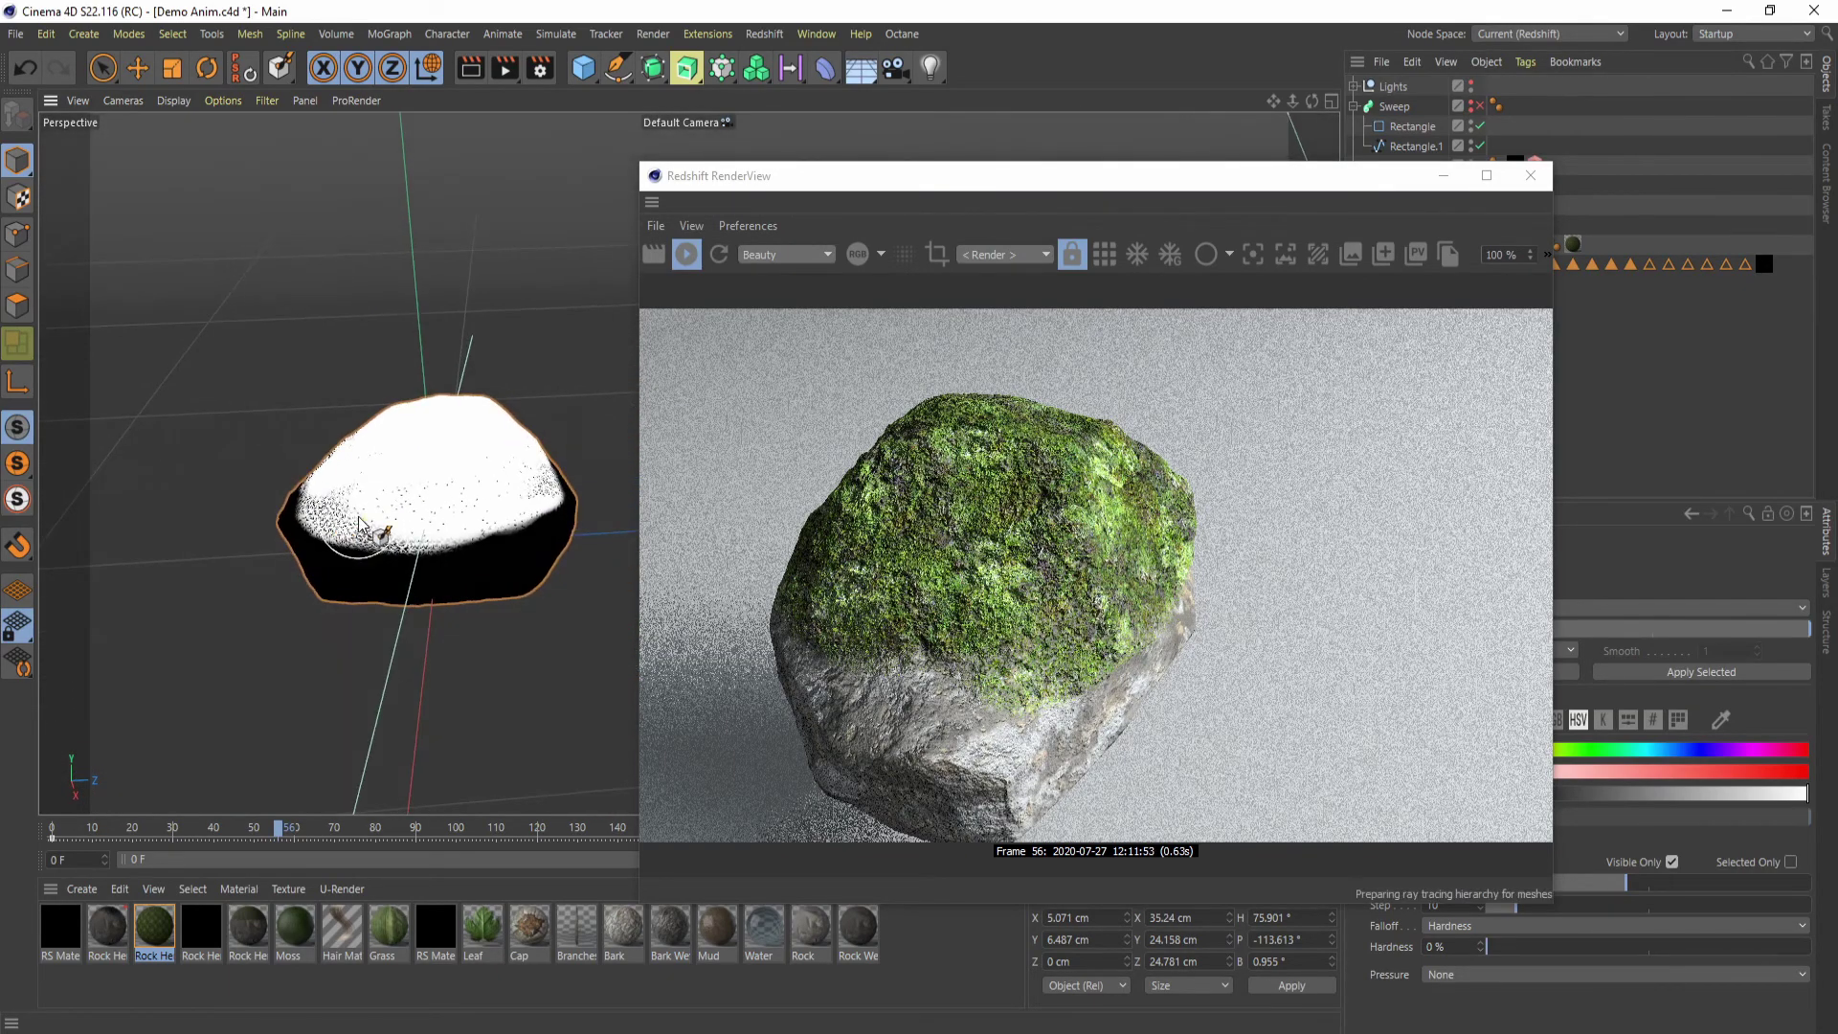